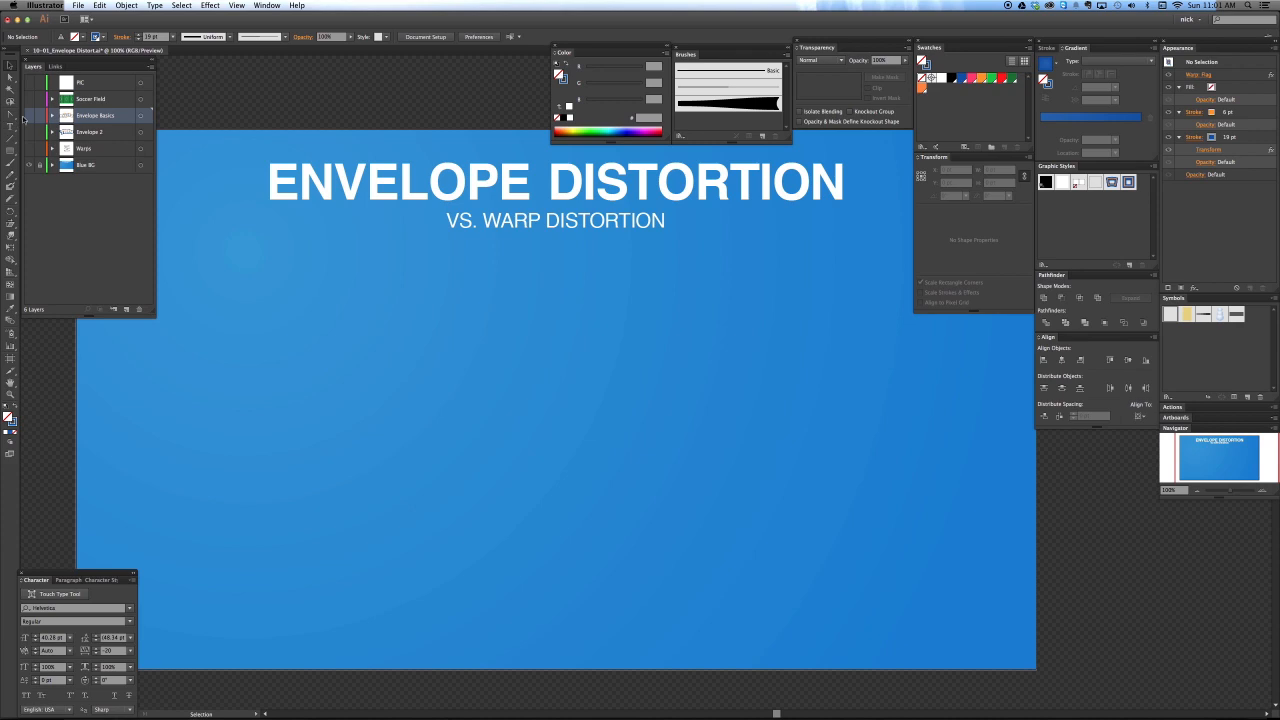
Step: Show the Envelope Basics layer and delete its distorted title artwork
click(31, 117)
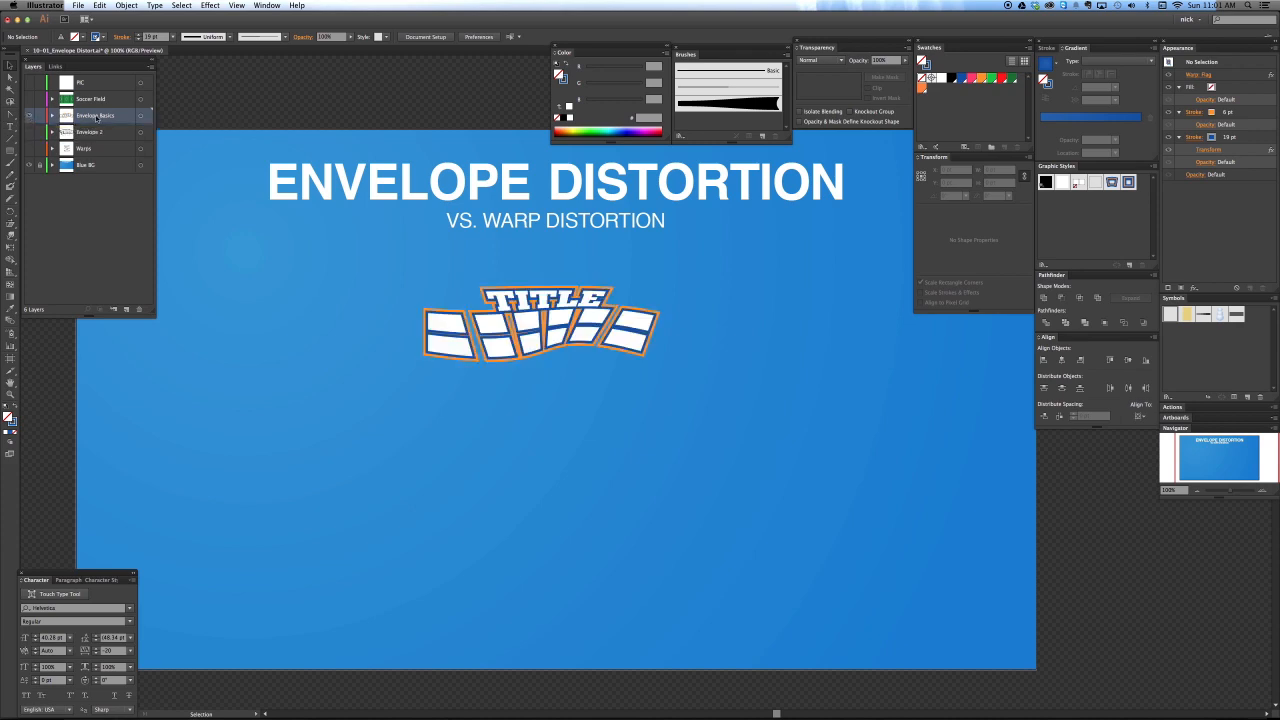
click(486, 298)
key(Delete)
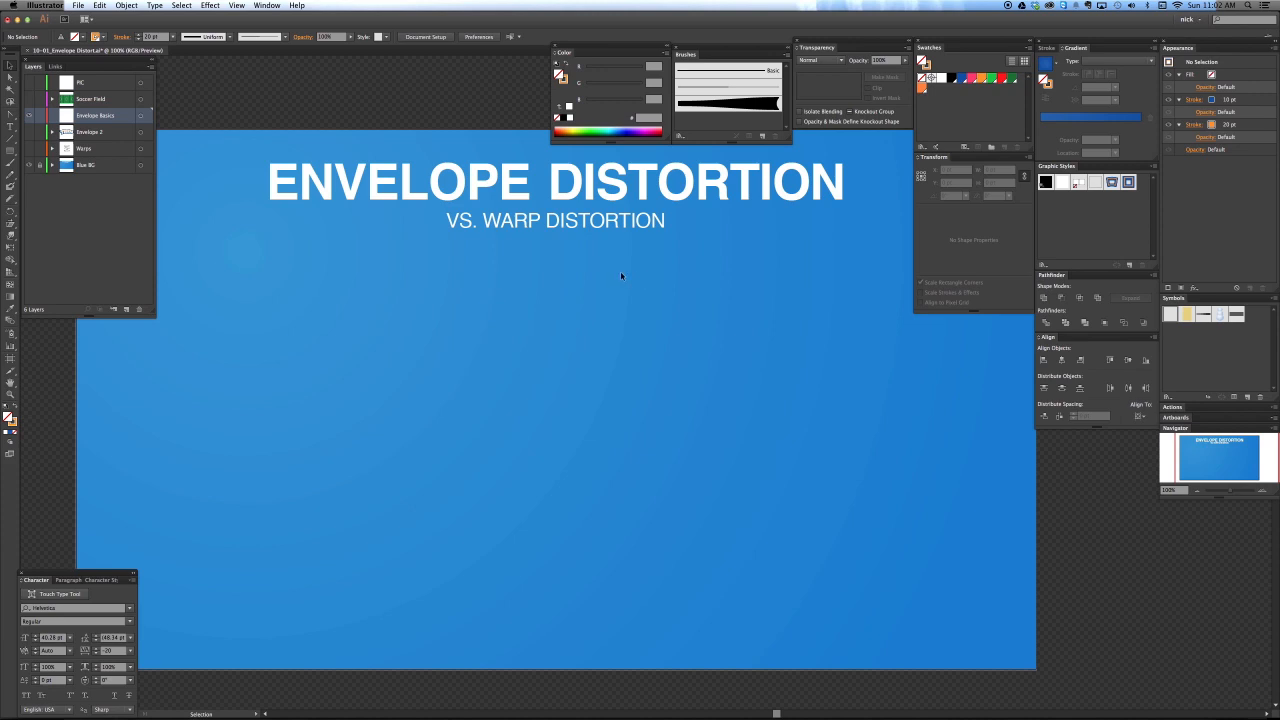
Step: Draw a white square of about 47 pt in the empty area below the heading, then deselect it
key(m)
drag(323, 341, 348, 365)
key(v)
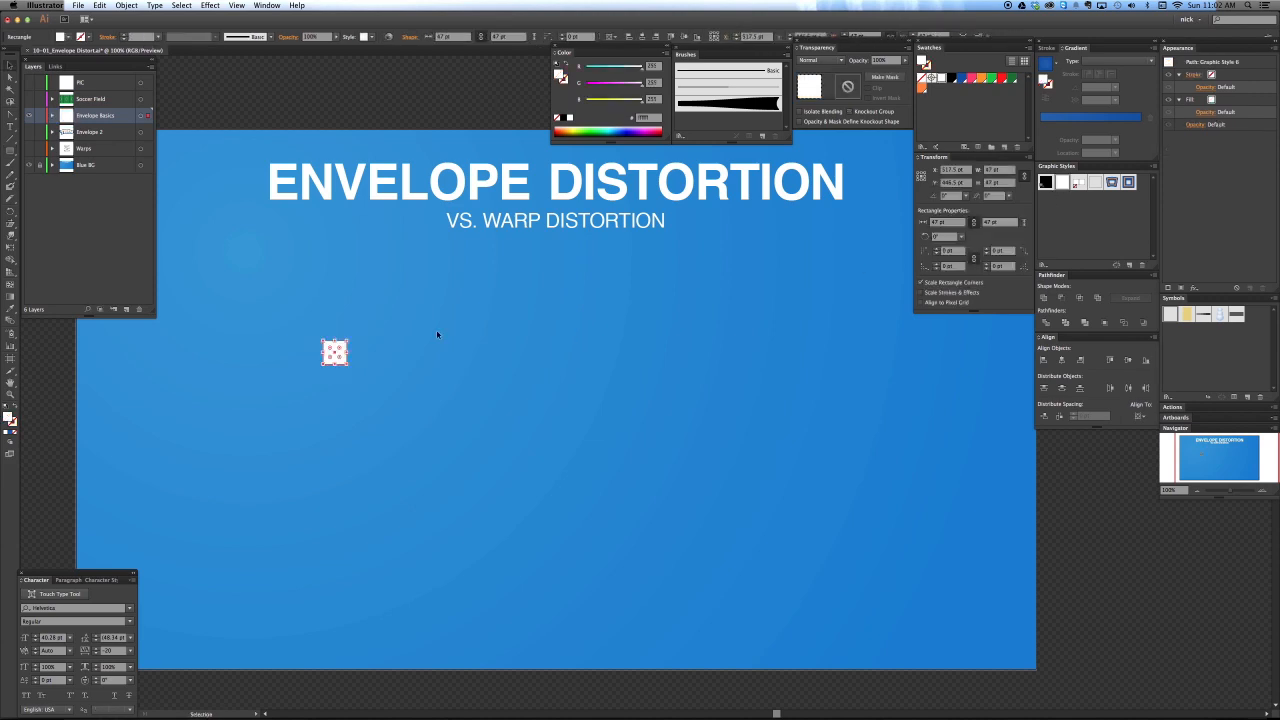
click(383, 368)
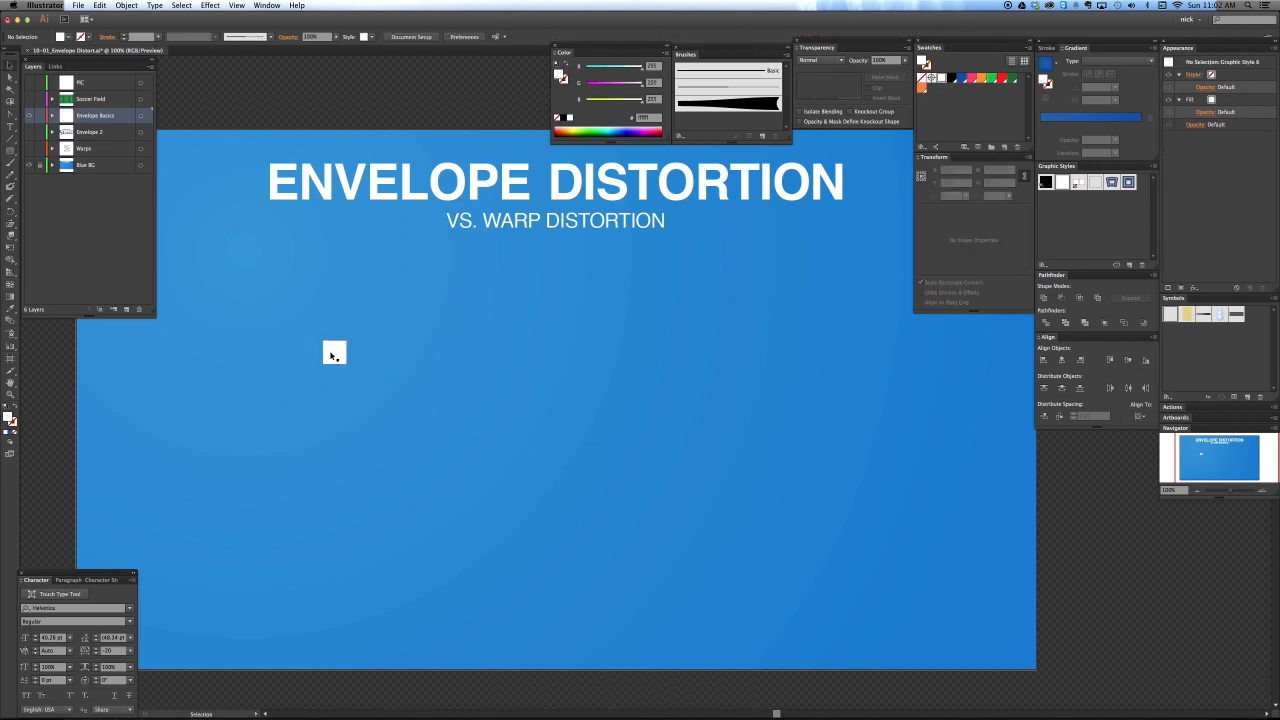
Step: Duplicate the white square into two evenly spaced rows of seven squares and select them all
drag(366, 359, 369, 387)
key(ctrl+d)
key(ctrl+d)
key(ctrl+d)
key(ctrl+d)
key(ctrl+d)
drag(284, 326, 661, 358)
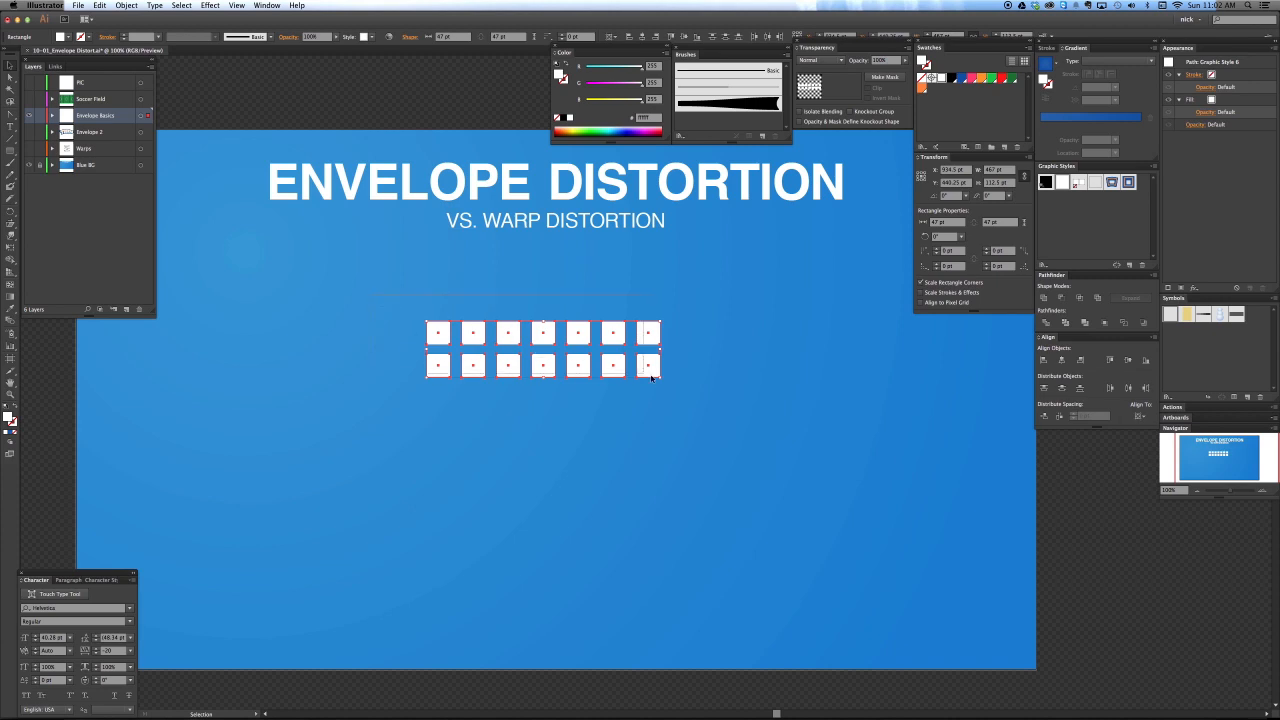
Step: Start an Envelope Distort with Mesh on the selected squares, with Preview on and the dialog moved clear of them
click(126, 5)
mouse_move(150, 234)
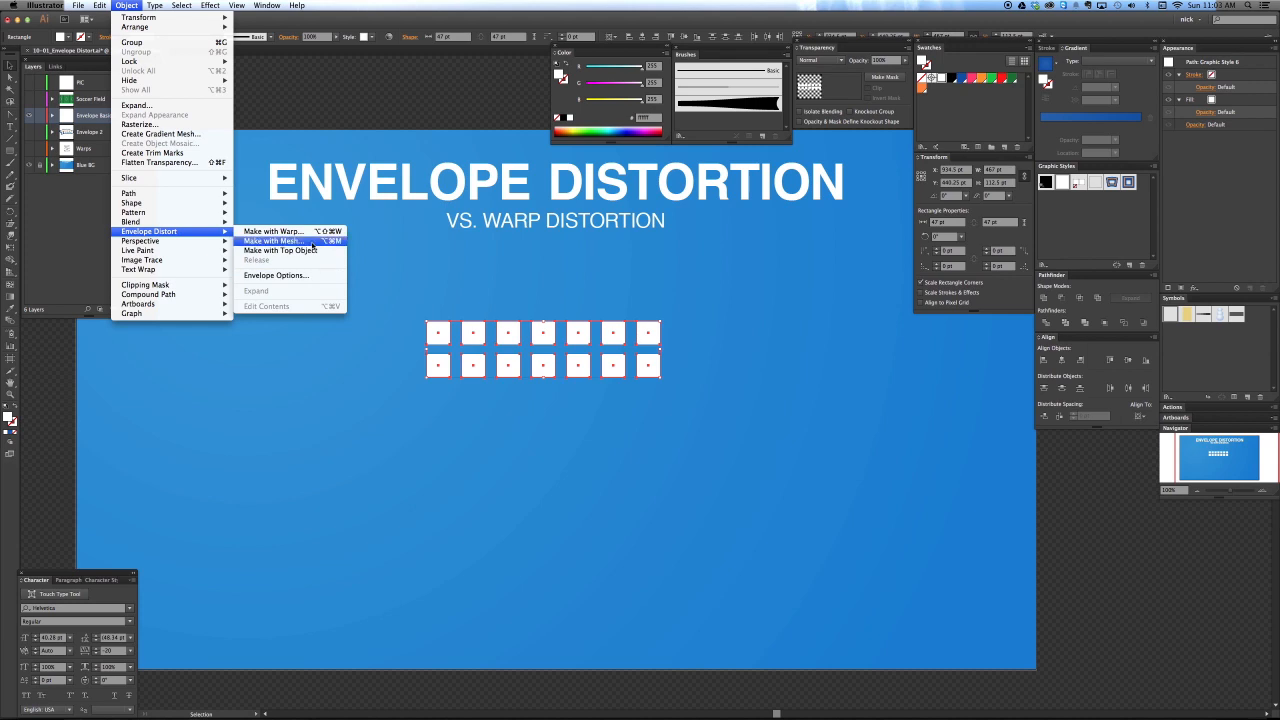
click(313, 242)
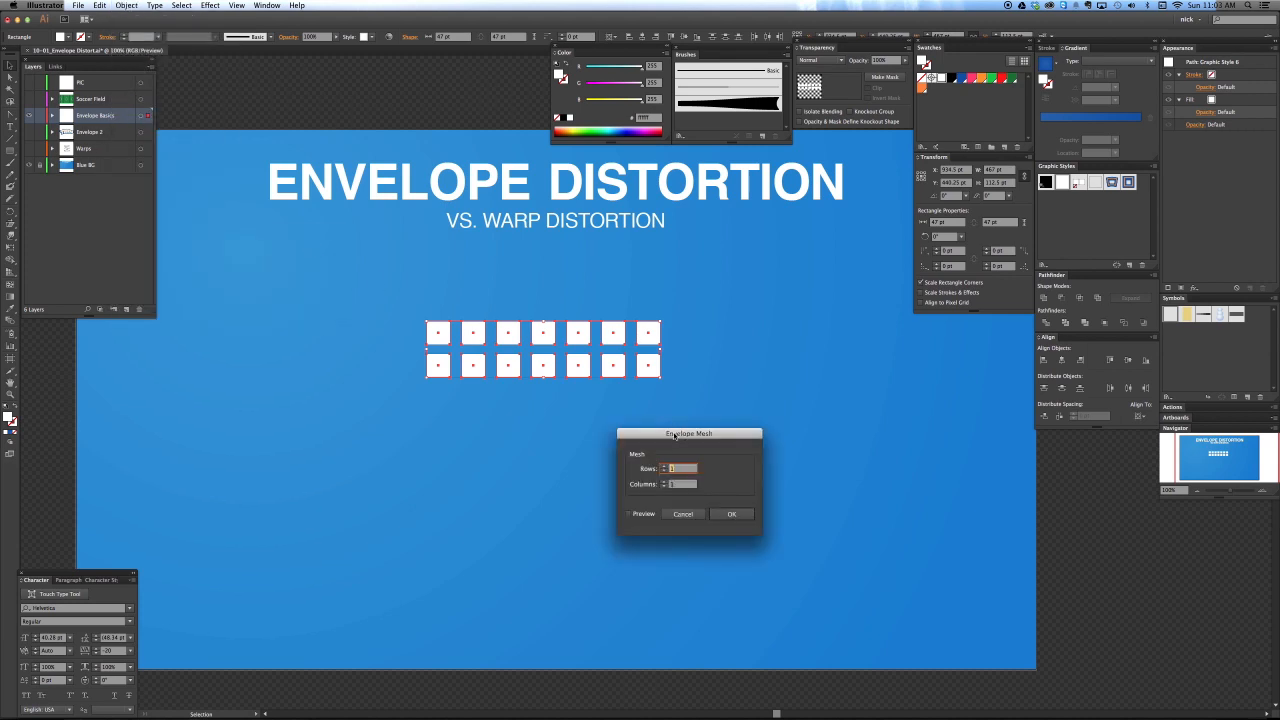
drag(675, 431, 739, 300)
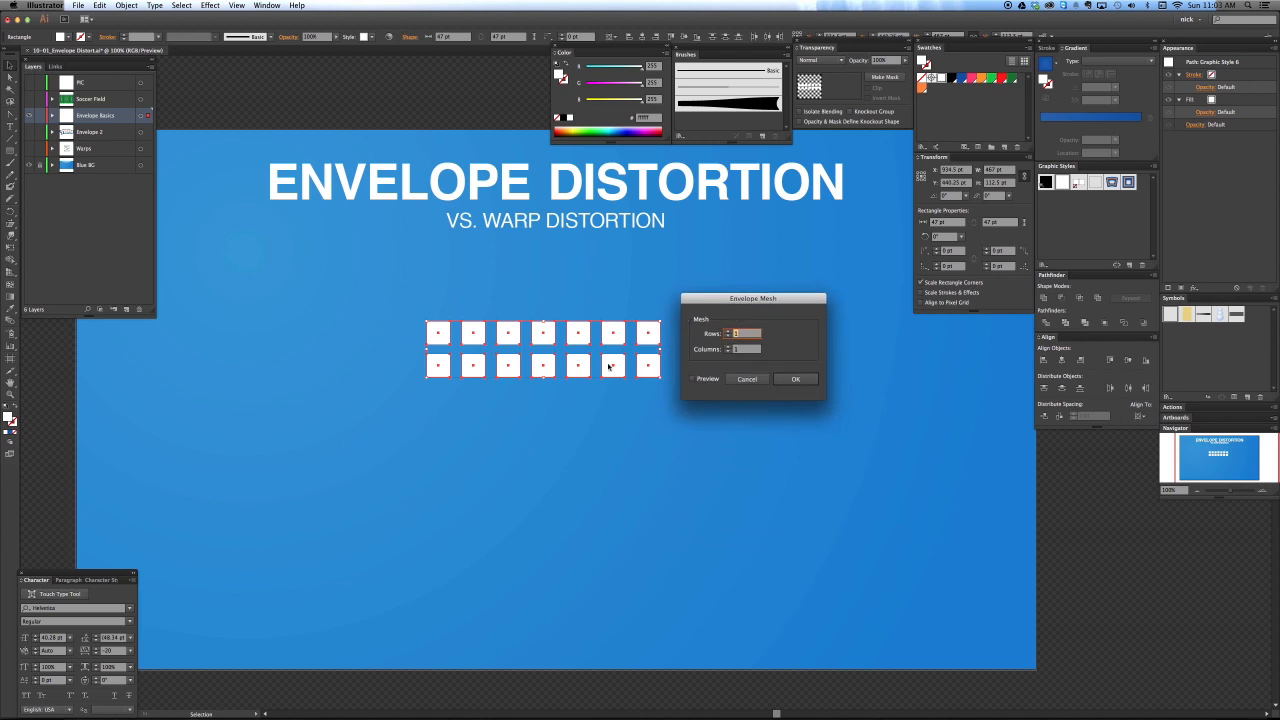
click(693, 379)
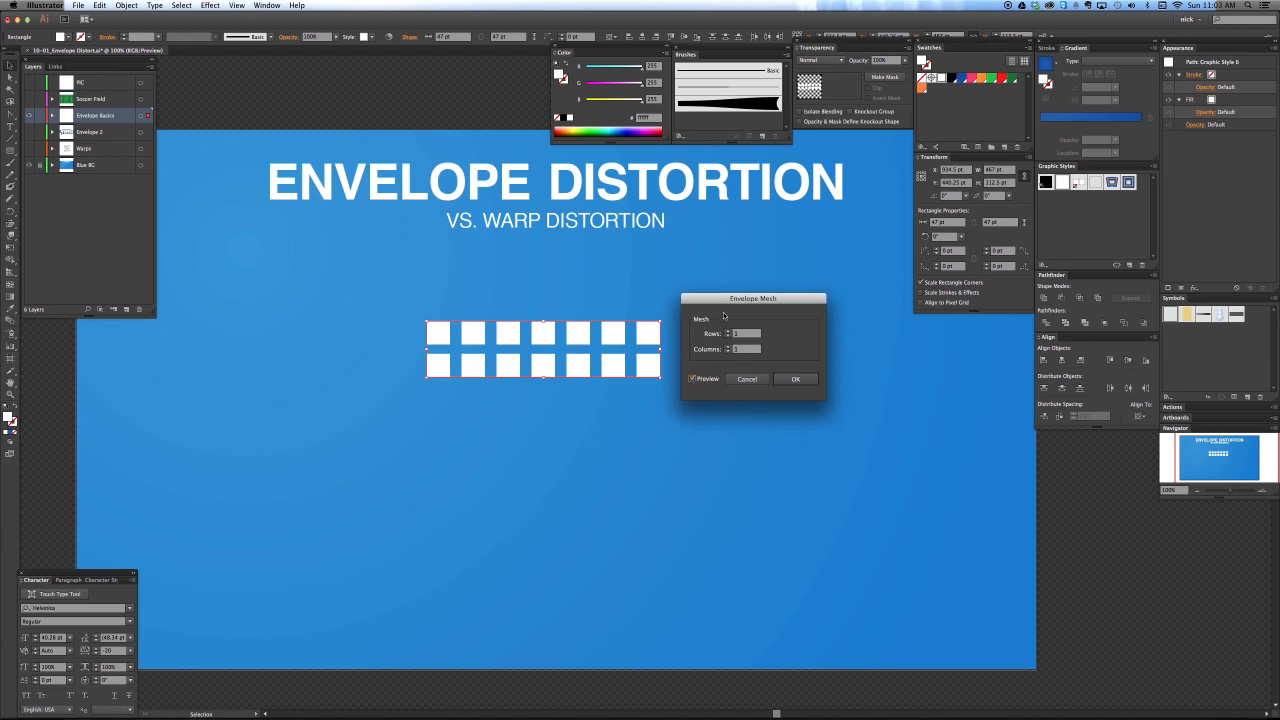
drag(735, 301, 750, 299)
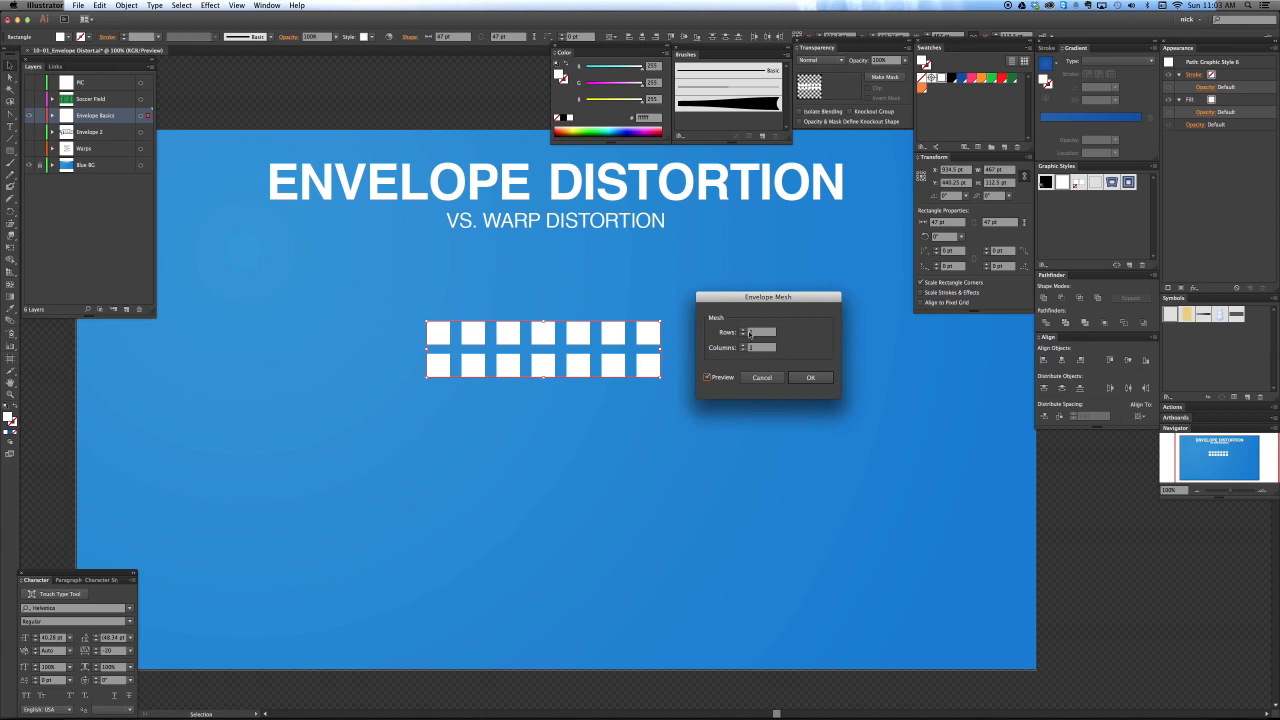
Step: Set the envelope mesh to 3 rows and 3 columns and apply it
click(743, 330)
click(743, 330)
click(743, 330)
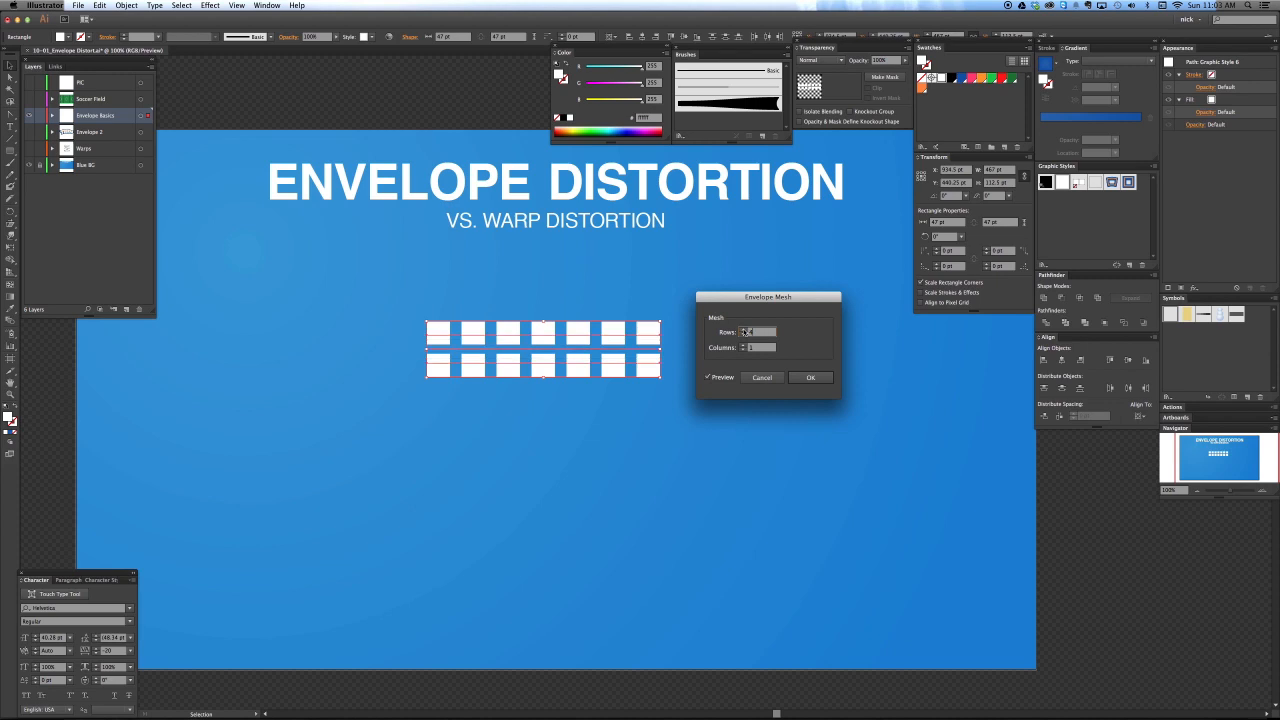
click(743, 346)
click(743, 346)
click(743, 346)
click(742, 332)
click(743, 338)
click(743, 347)
click(743, 348)
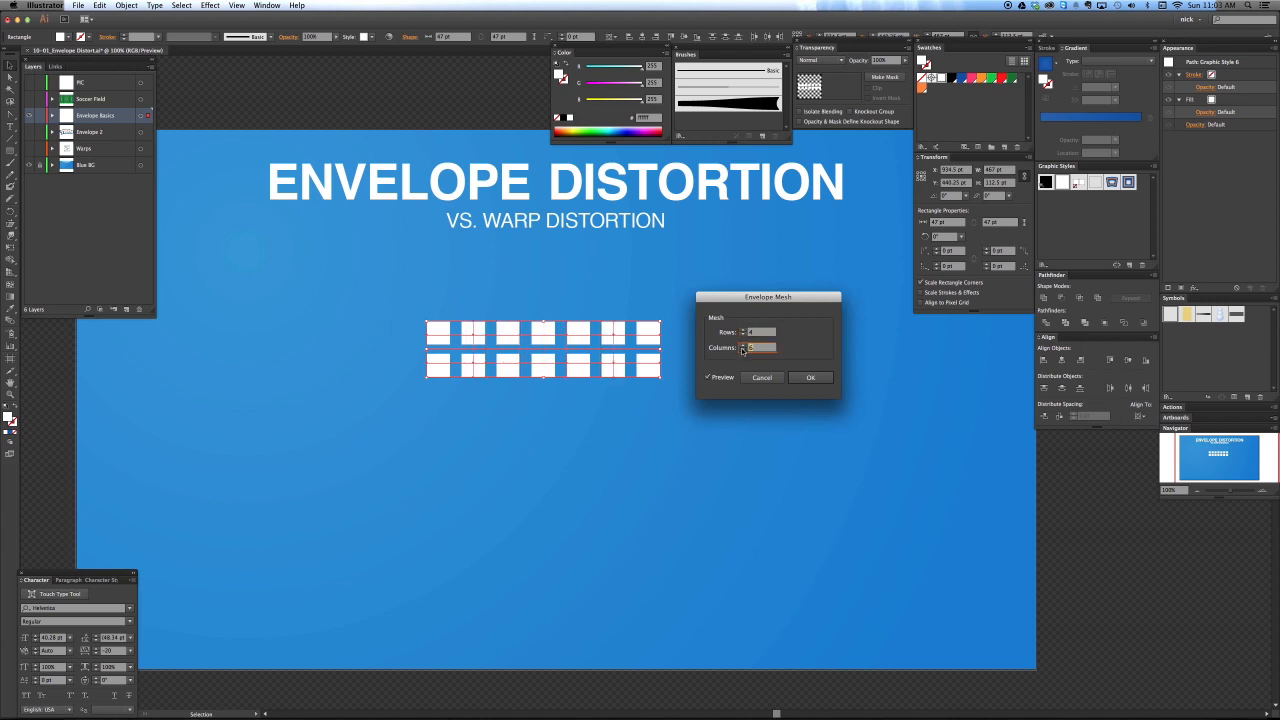
click(743, 348)
click(743, 348)
click(745, 333)
key(Return)
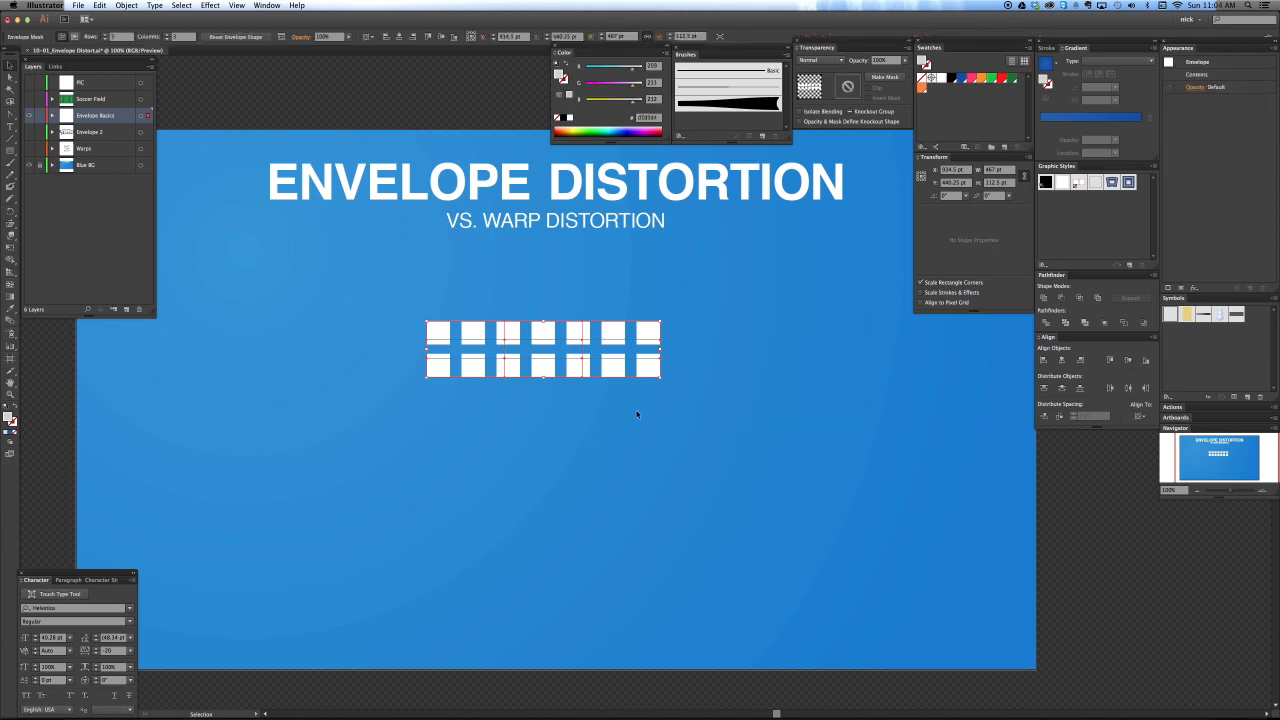
Step: Bend the upper mesh line into a wave by swinging the left handle of the upper-left interior mesh point upward
key(super+equal)
drag(440, 384, 575, 449)
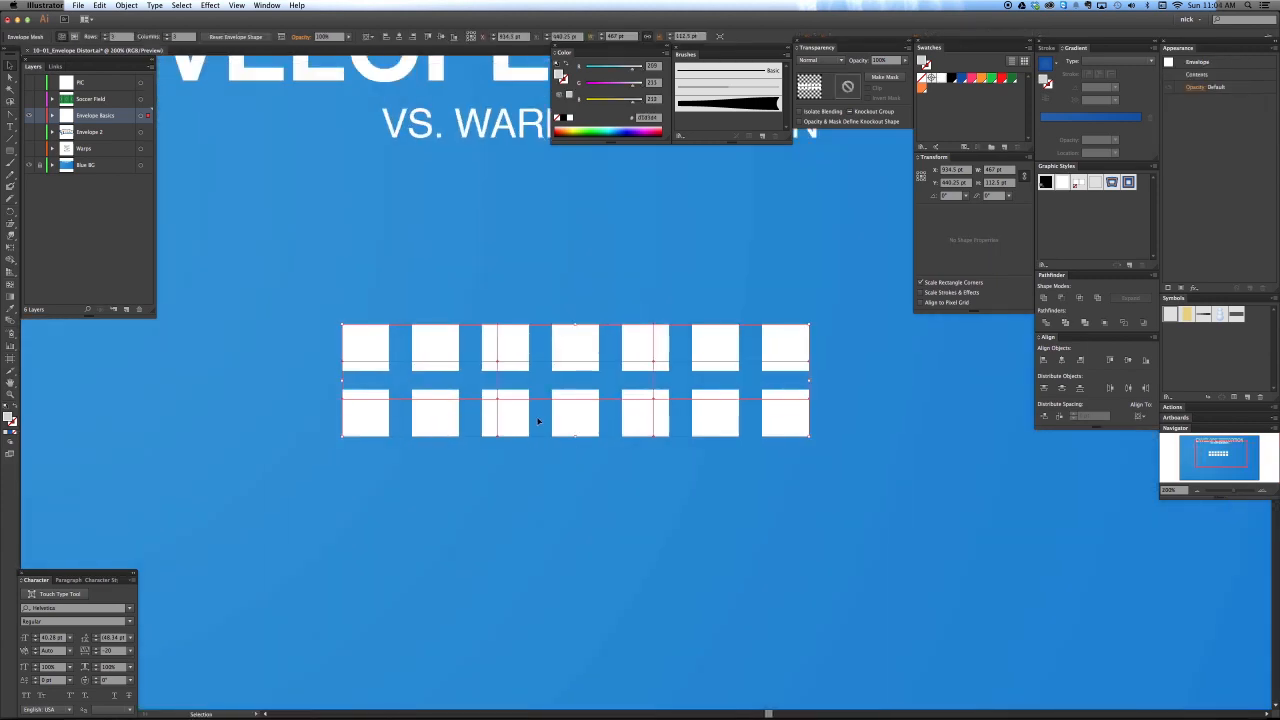
key(a)
click(497, 362)
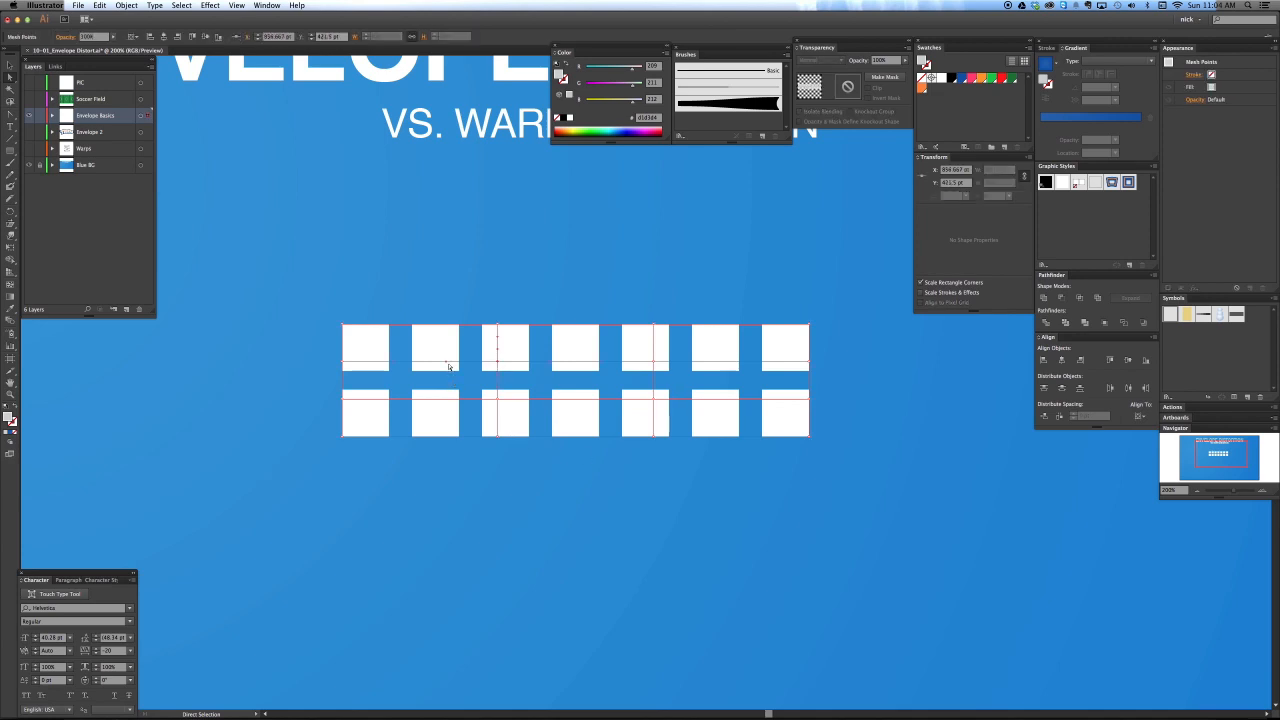
drag(447, 365, 449, 395)
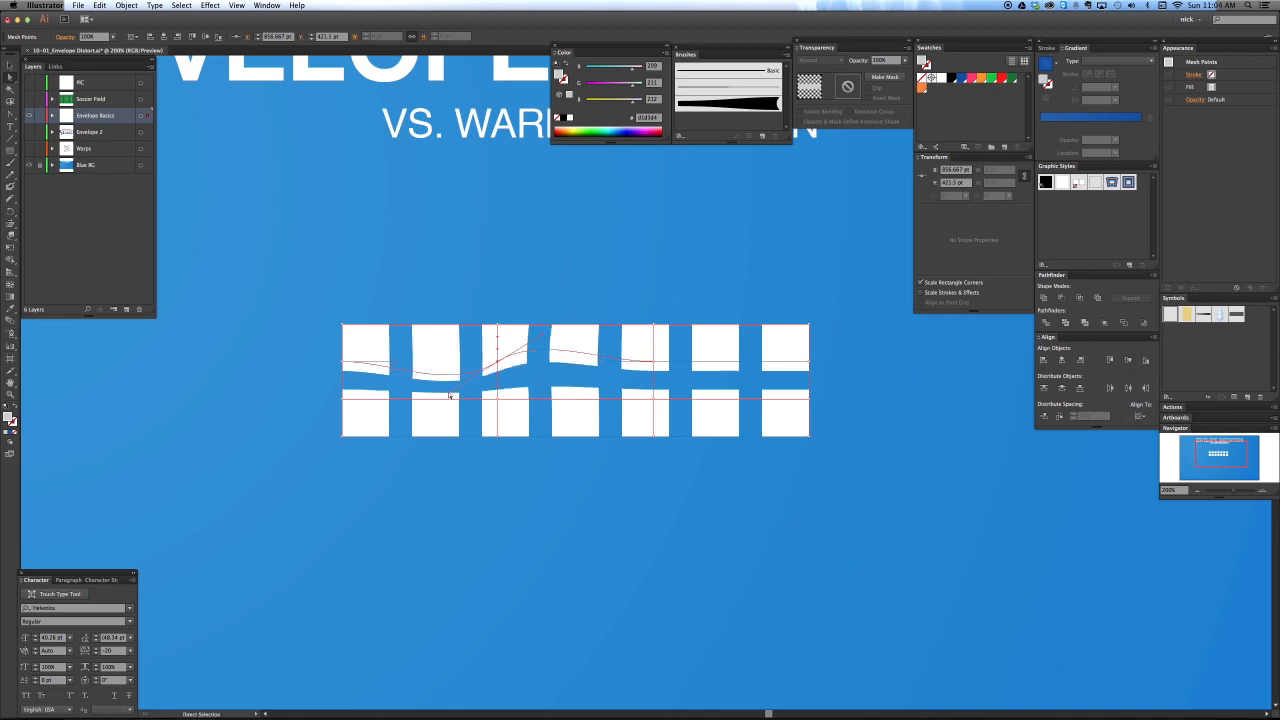
drag(449, 395, 445, 341)
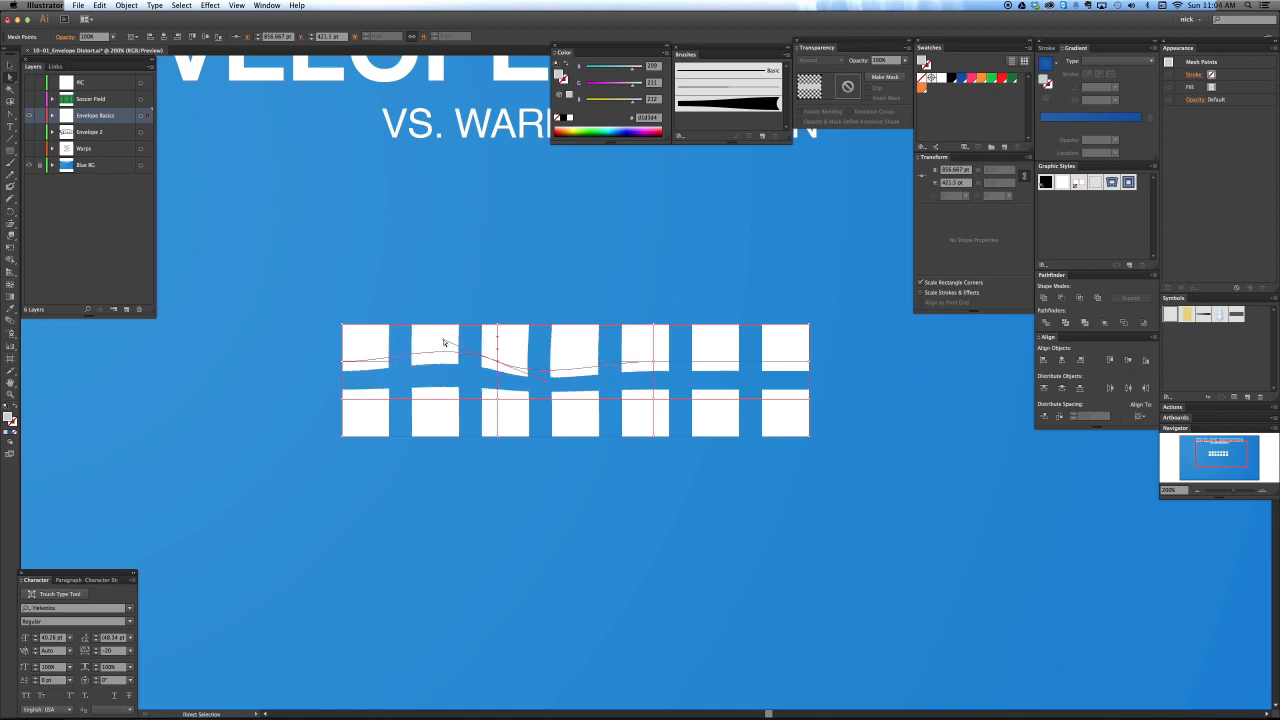
Step: Bend the lower mesh line at its right interior point, raise the upper-right corner, and shift the left column's top-edge and lower interior points
click(653, 400)
drag(604, 403, 671, 403)
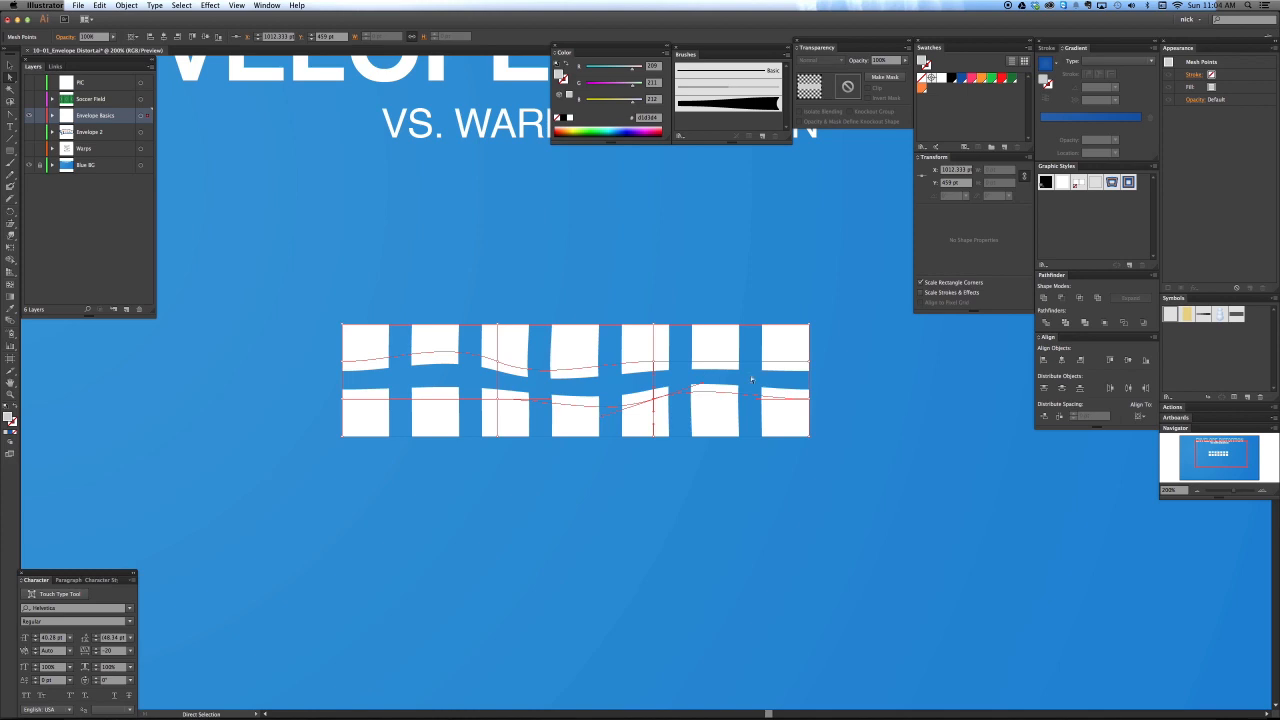
drag(810, 359, 812, 293)
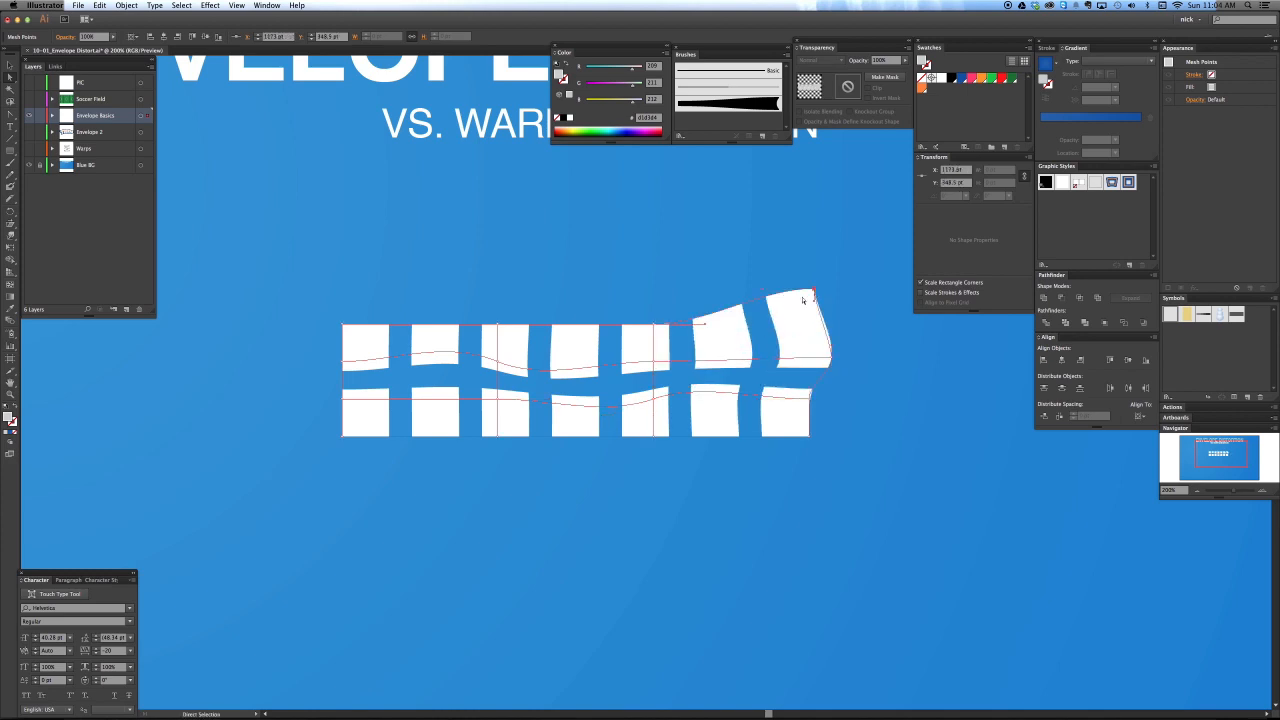
drag(497, 324, 517, 346)
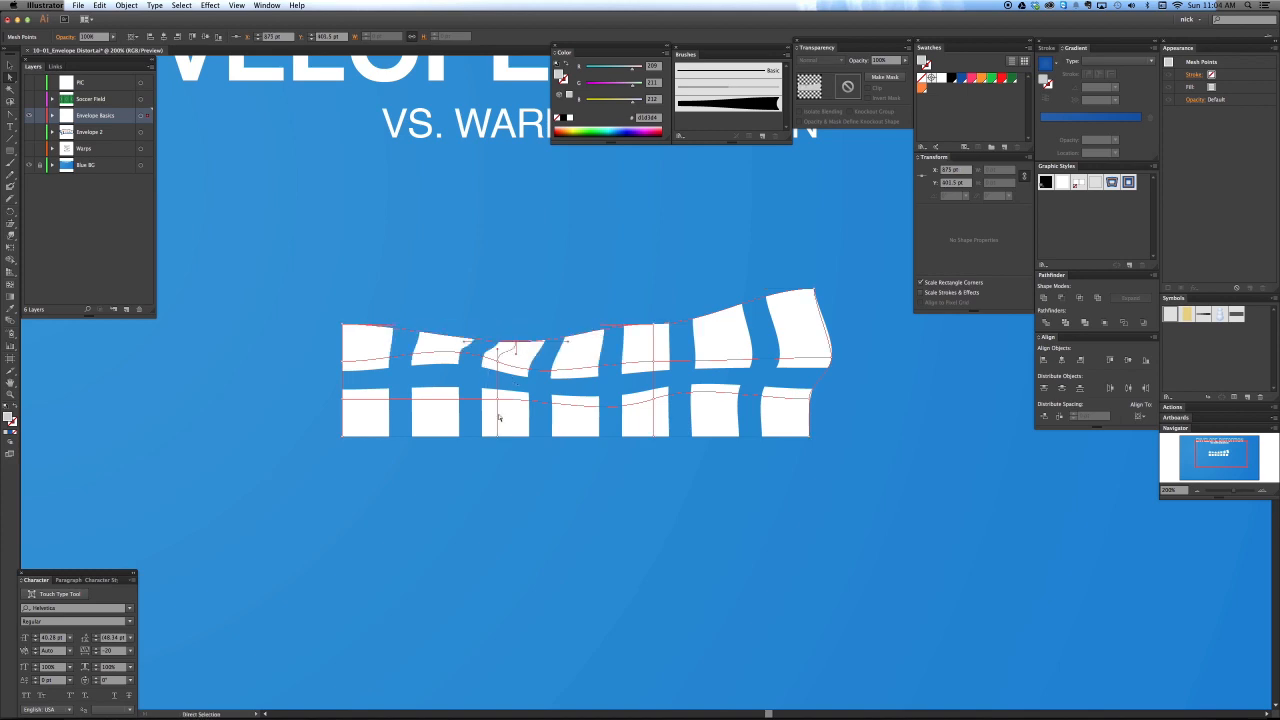
drag(497, 400, 489, 404)
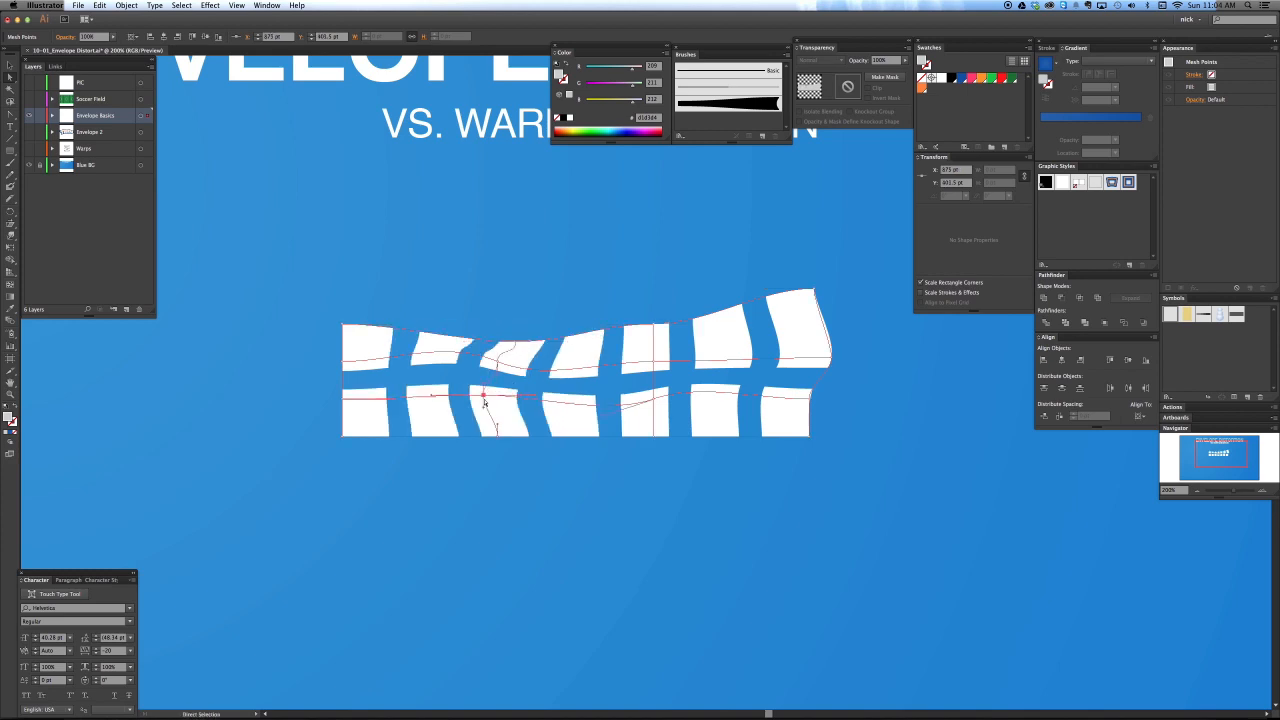
click(510, 472)
key(v)
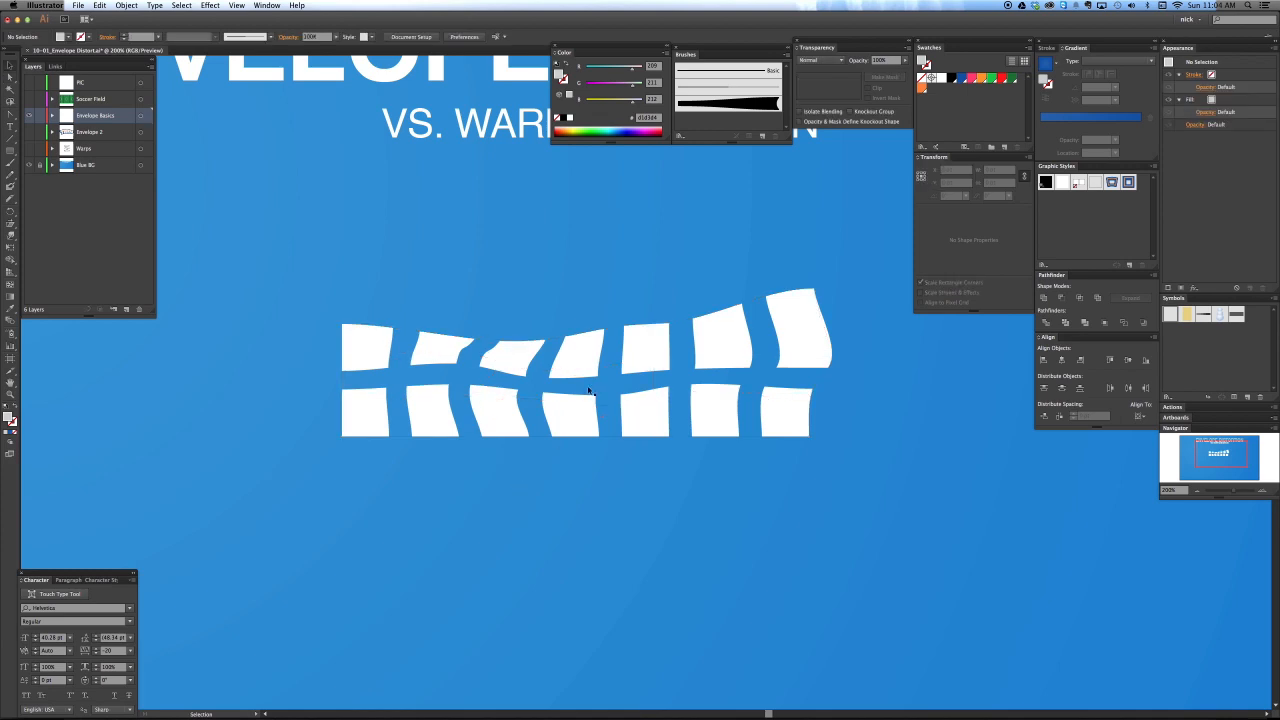
Step: Round the envelope's upper-right corner by lifting the top-edge handle of its corner mesh point
click(588, 372)
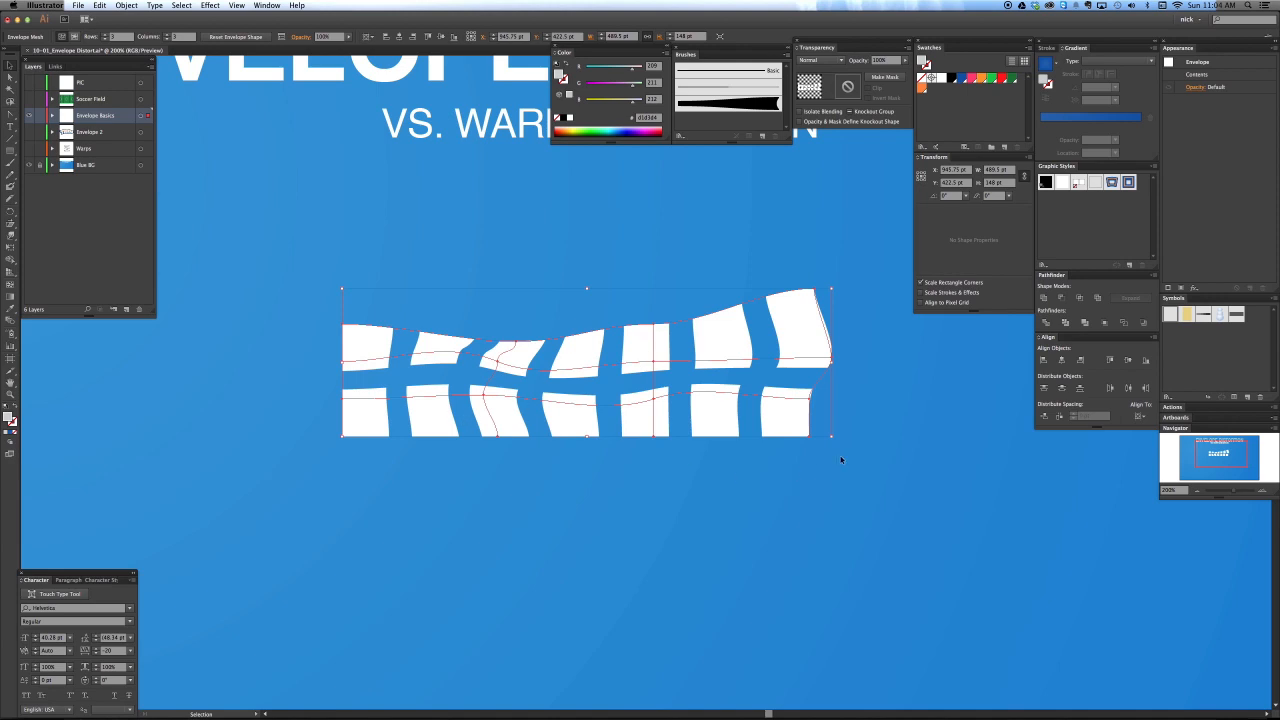
key(a)
click(840, 356)
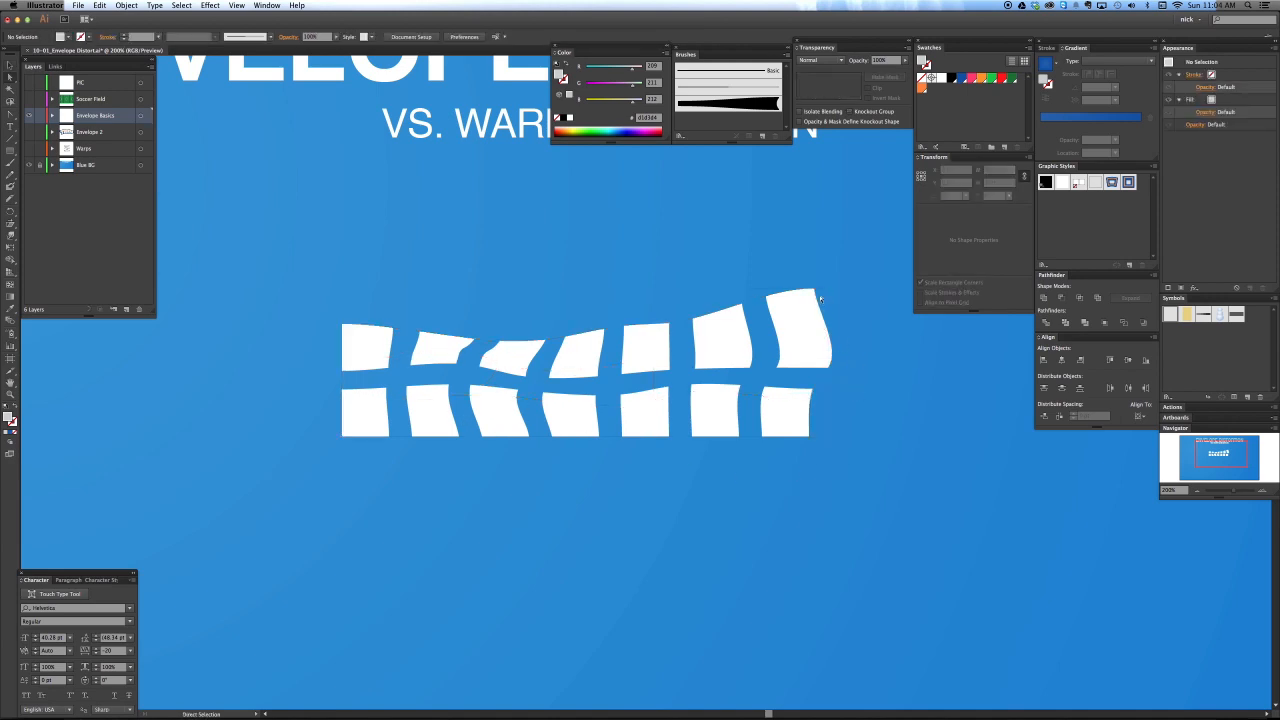
click(840, 369)
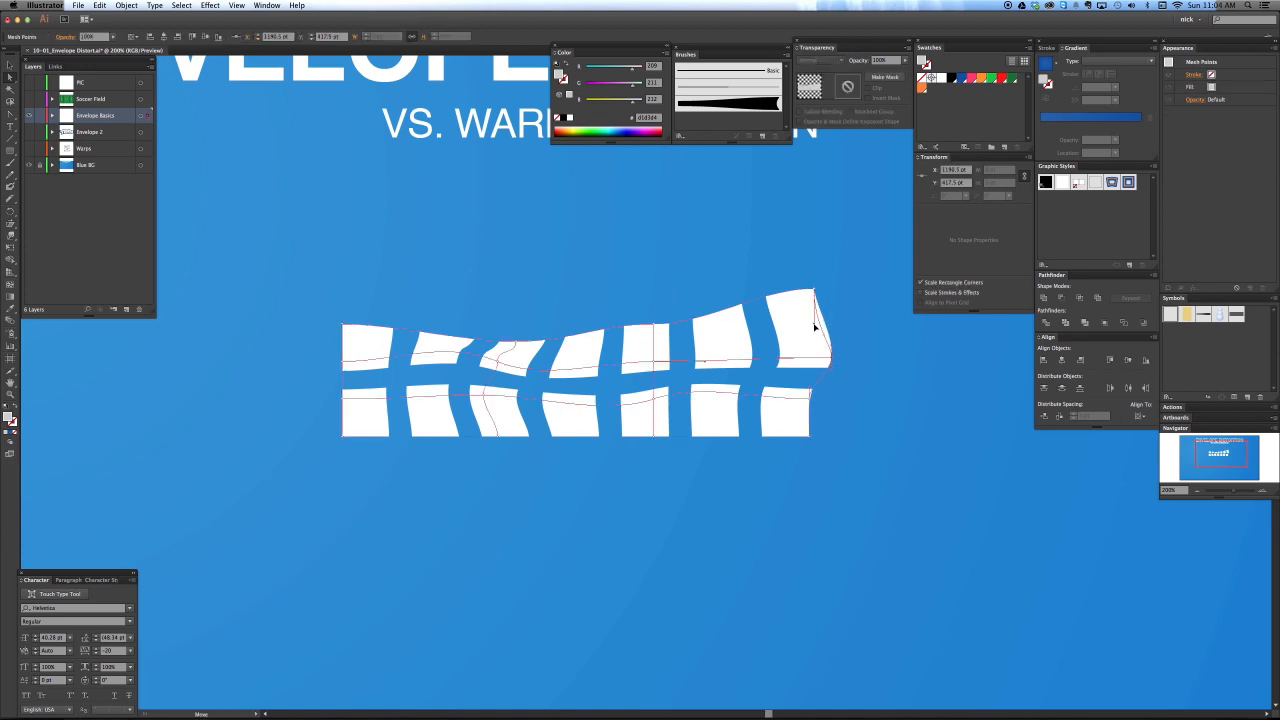
click(842, 351)
click(795, 318)
drag(762, 290, 759, 279)
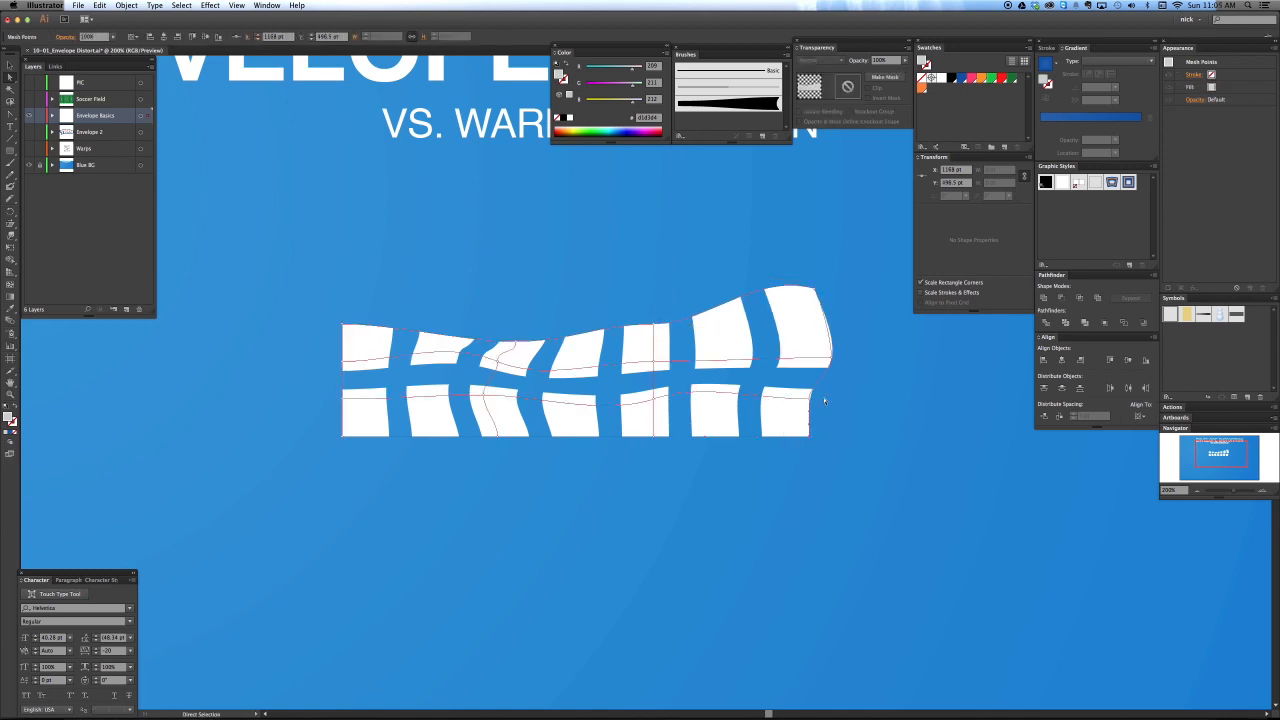
Step: Stretch the handle of the lower right-edge mesh point inward and move the lower-right interior mesh point to the left
click(762, 402)
drag(762, 402, 703, 381)
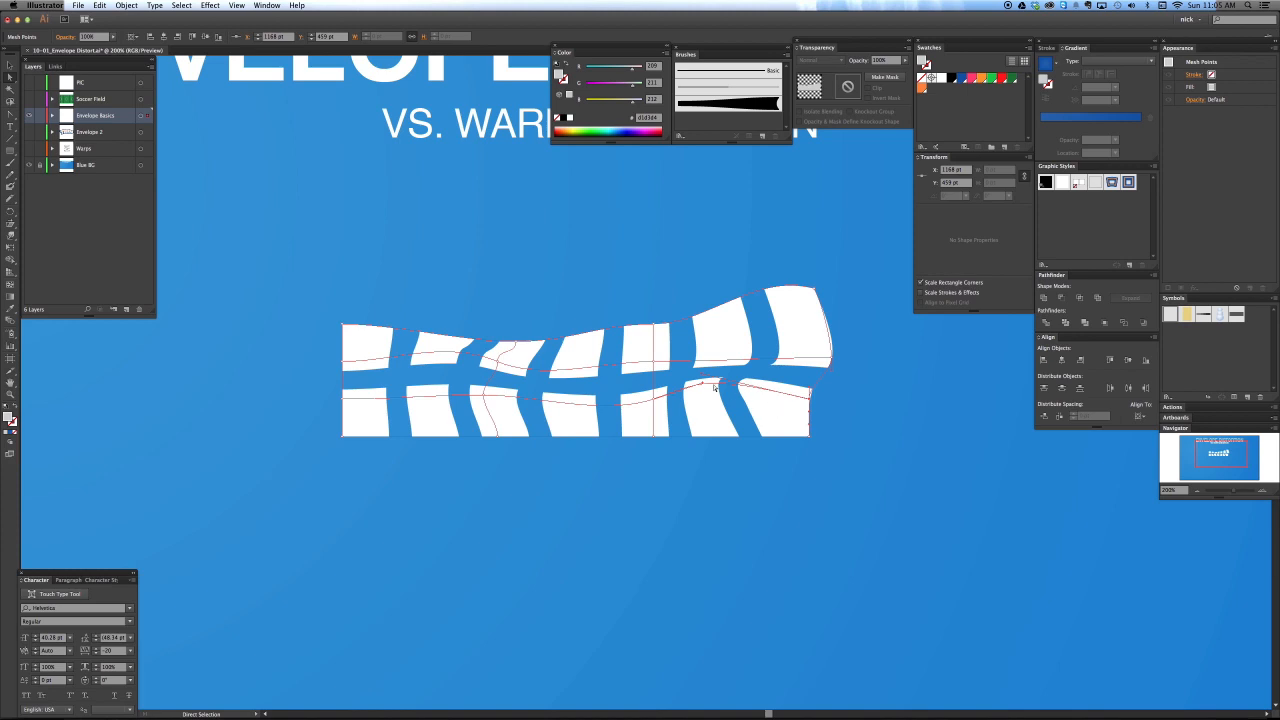
drag(705, 388, 627, 393)
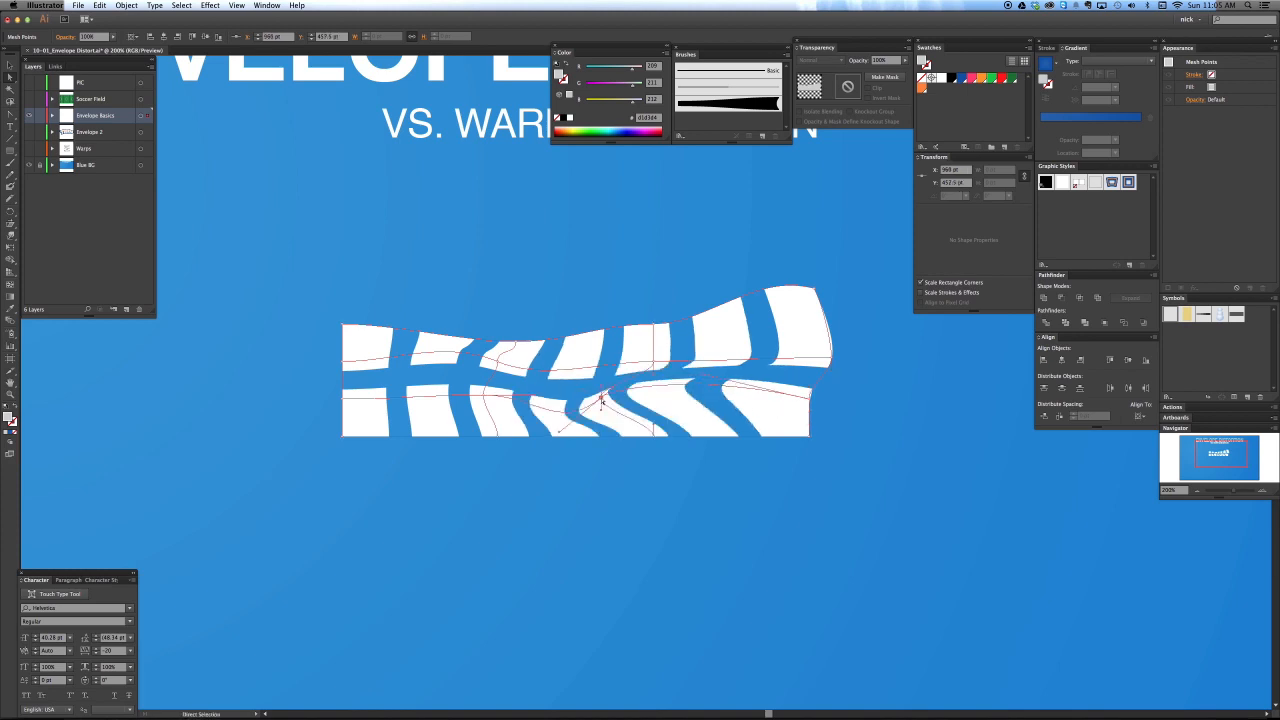
click(546, 330)
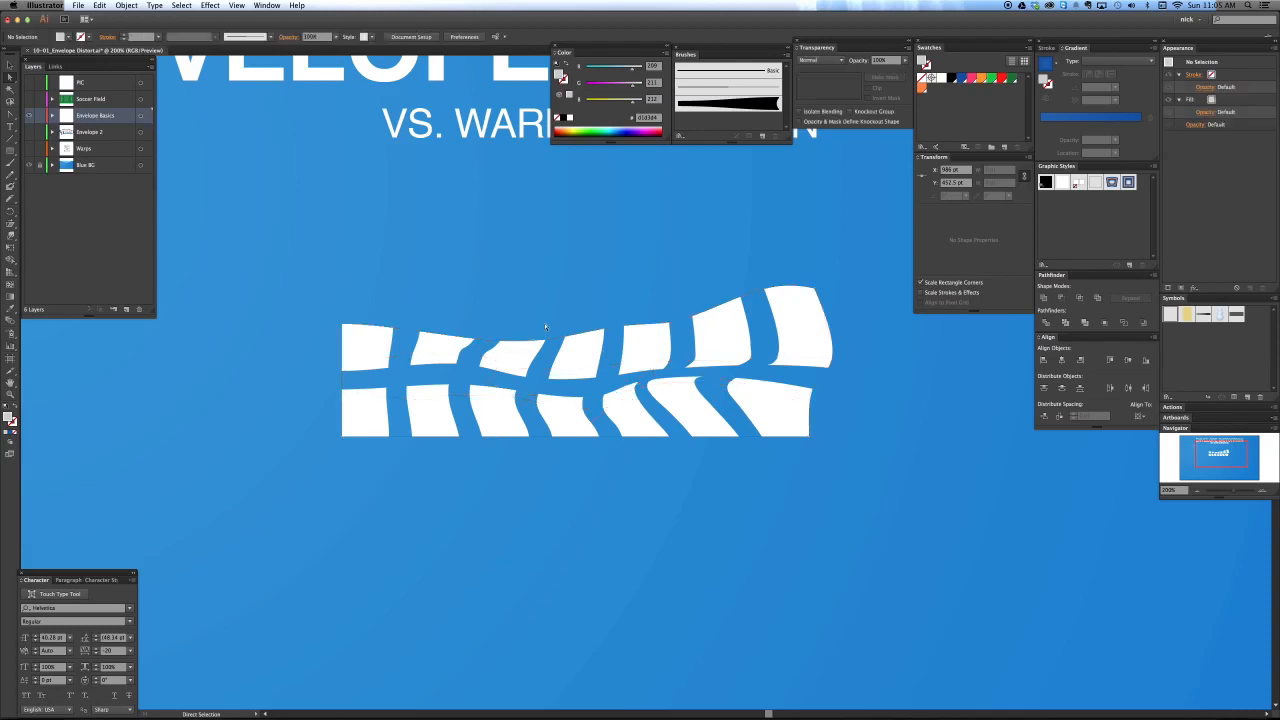
Step: Start resetting the distorted squares' envelope with a mesh and turn off Maintain Envelope Shape
key(v)
click(559, 366)
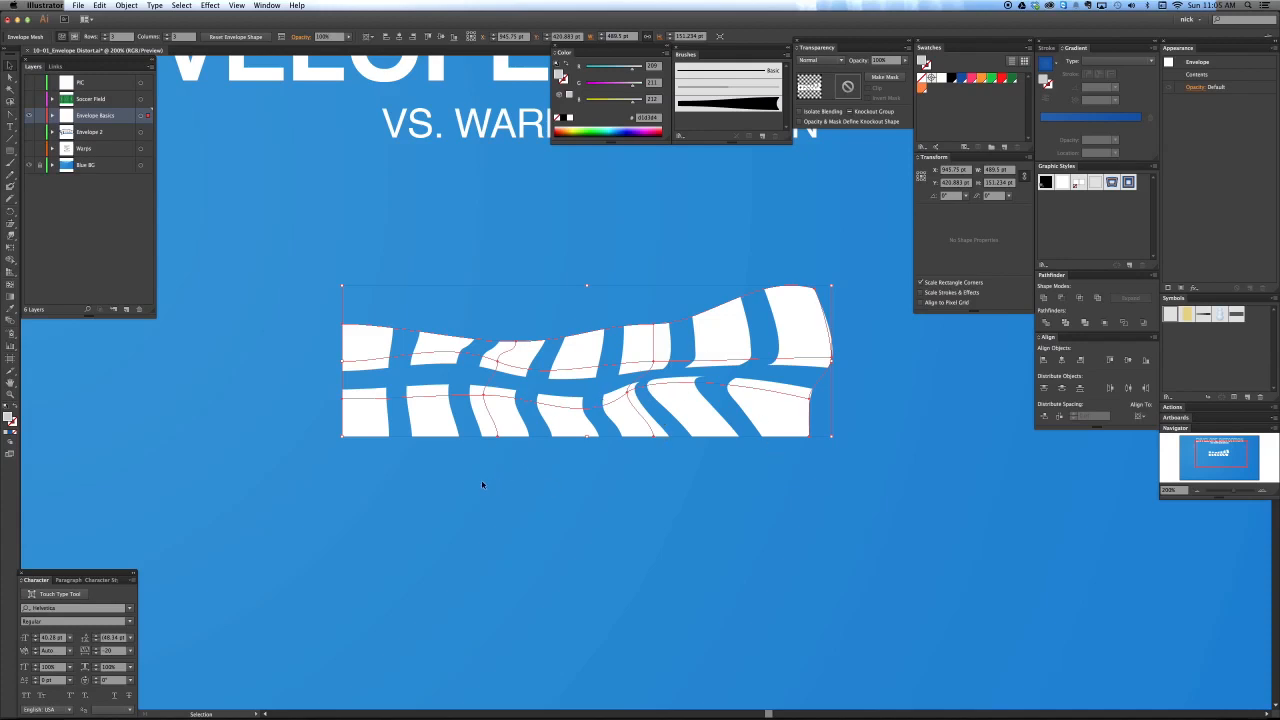
click(130, 5)
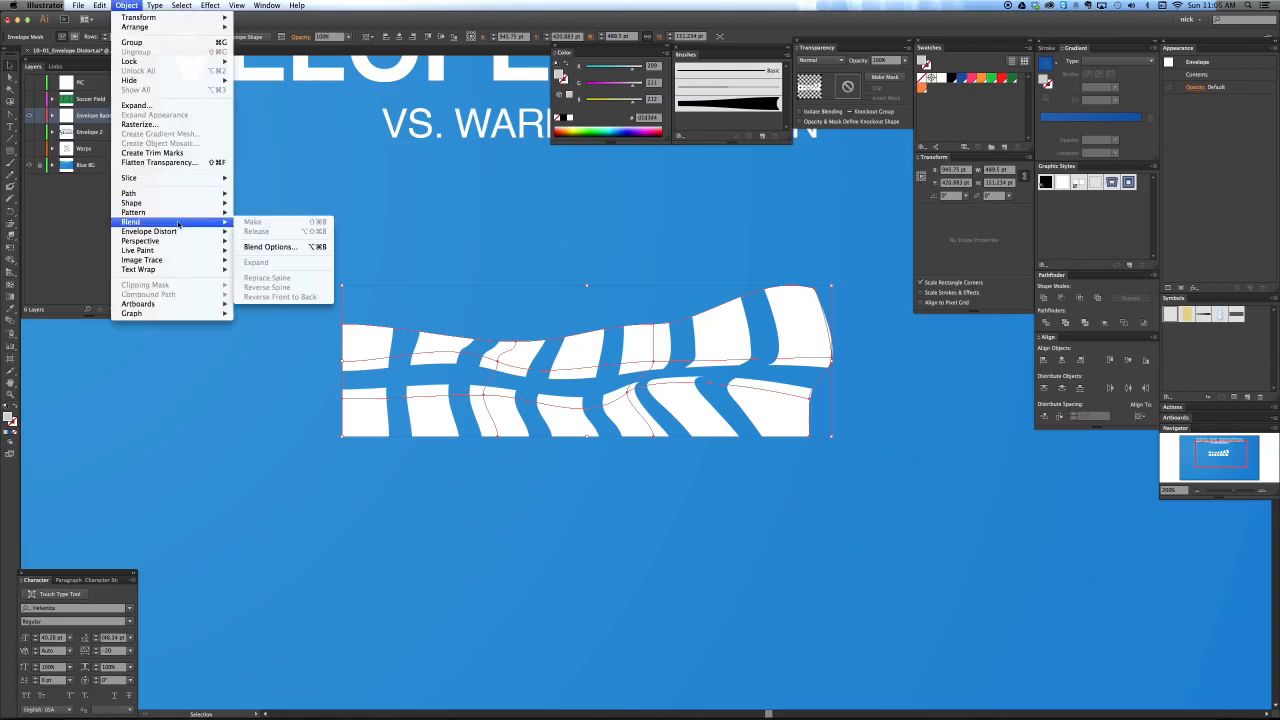
mouse_move(182, 231)
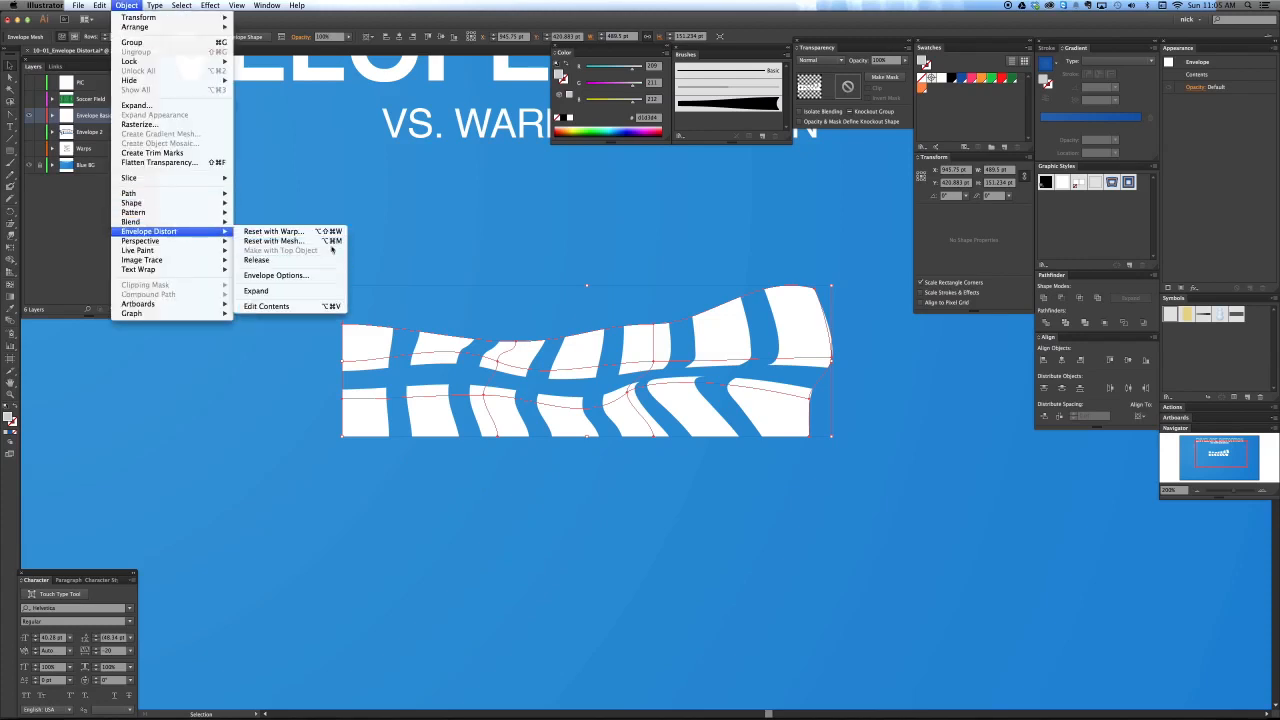
click(288, 242)
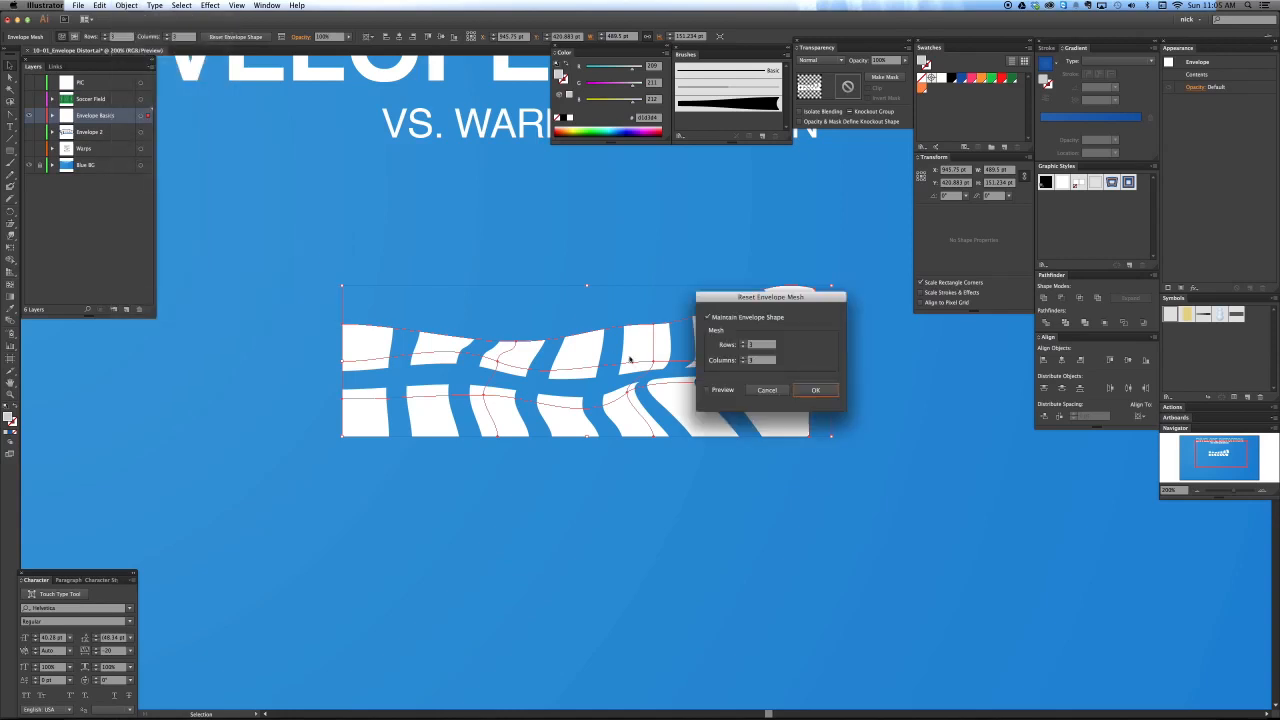
drag(733, 309, 899, 386)
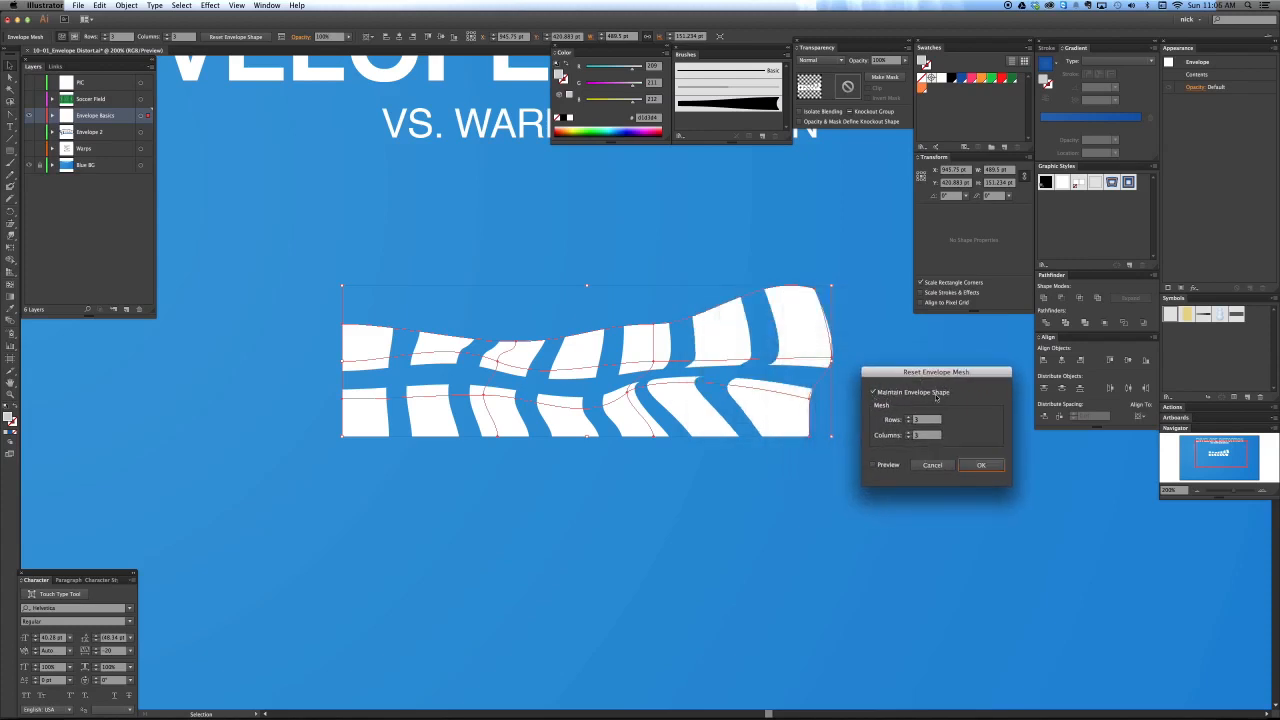
drag(891, 396, 884, 387)
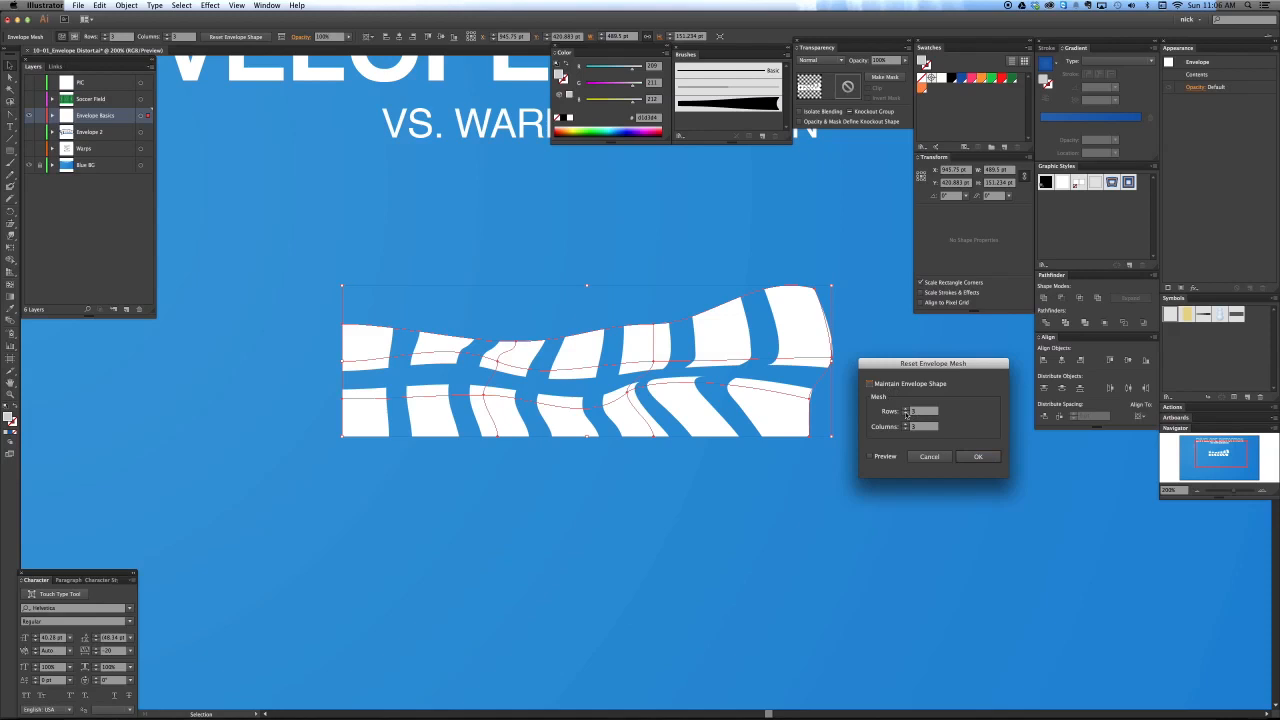
Step: Reset the envelope mesh to 1 row and 1 column with the preview on, and apply it
click(906, 413)
click(906, 414)
click(906, 429)
click(906, 429)
click(876, 457)
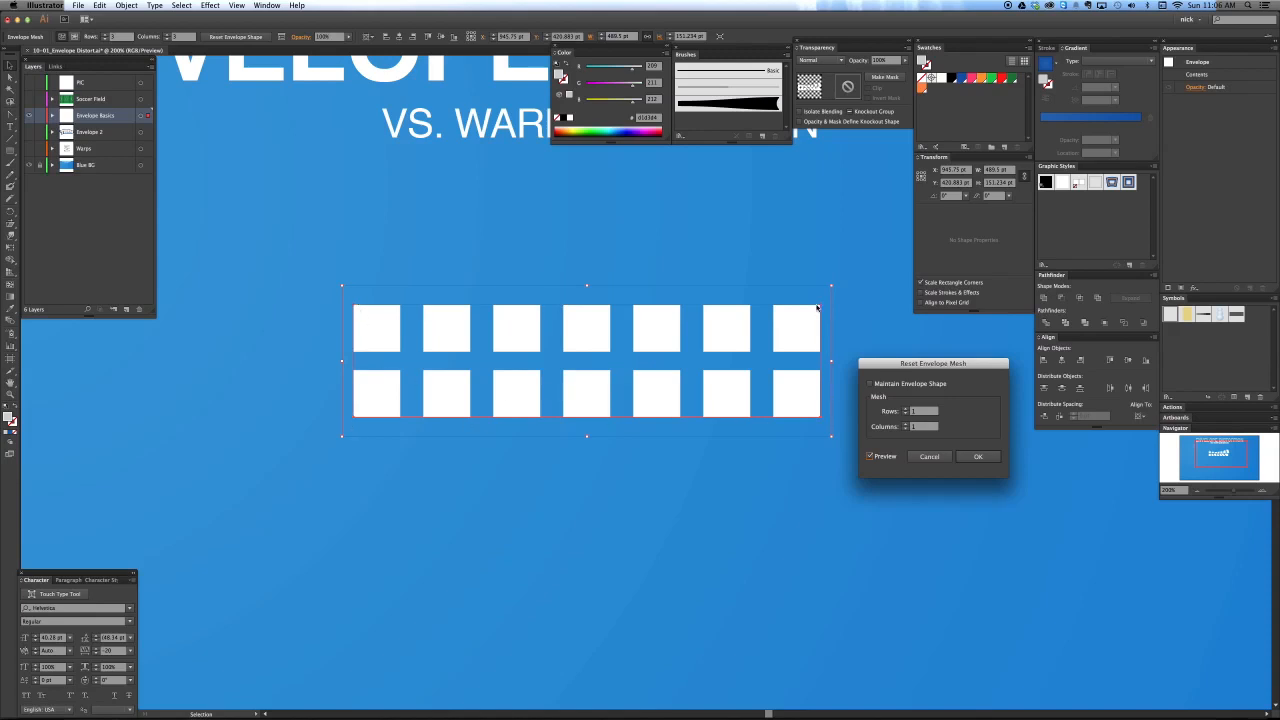
click(975, 460)
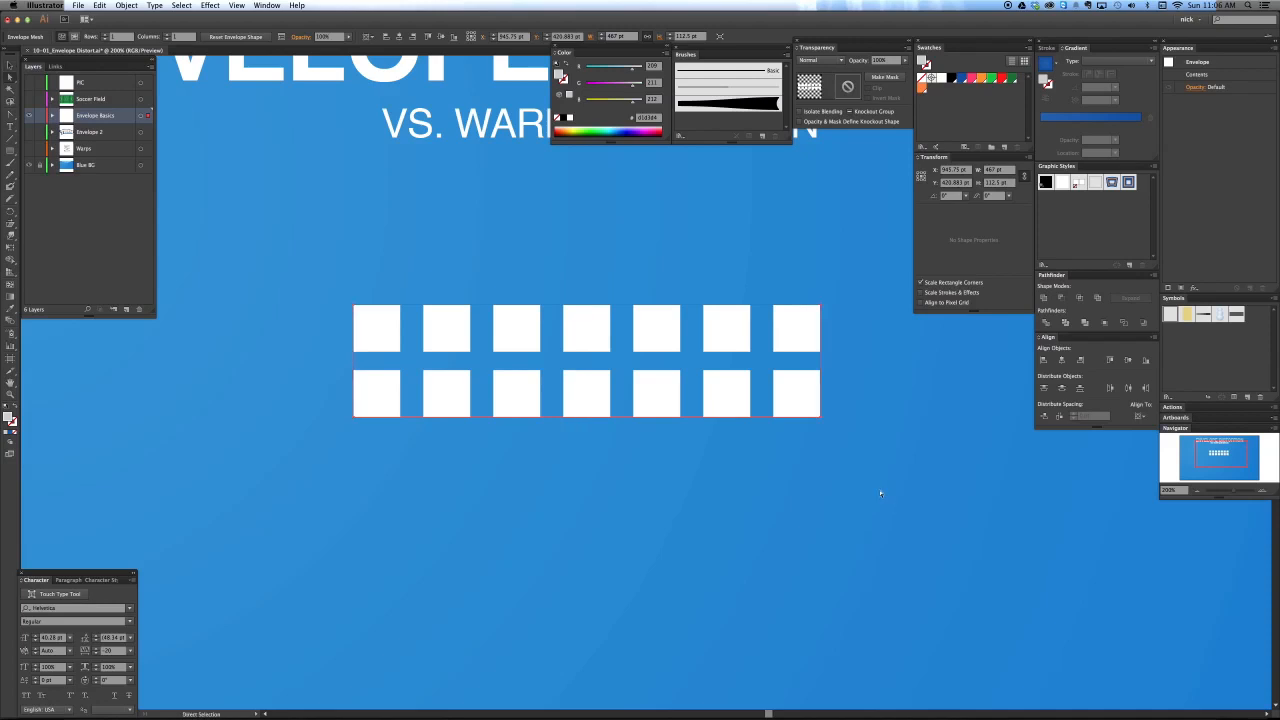
Step: Curve the envelope's bottom edge by raising the lower-right corner's handle and stretching the lower-left corner's handle rightward and down
click(799, 398)
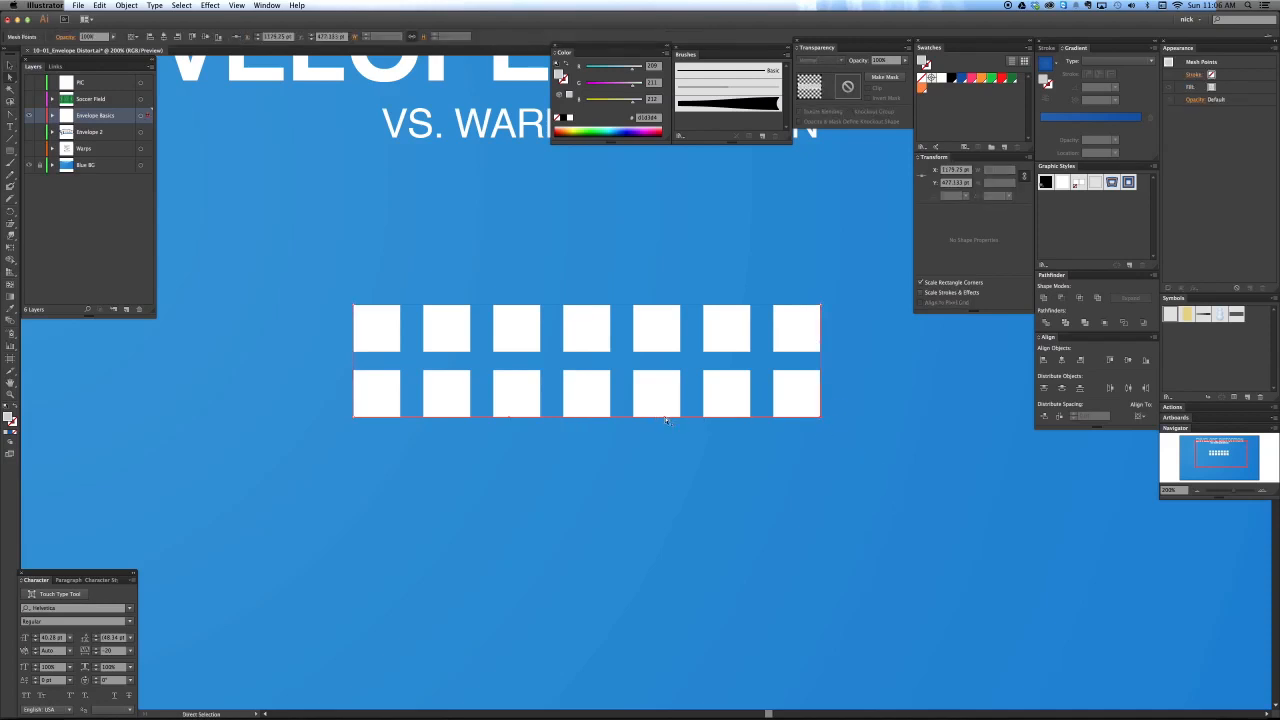
drag(666, 420, 665, 383)
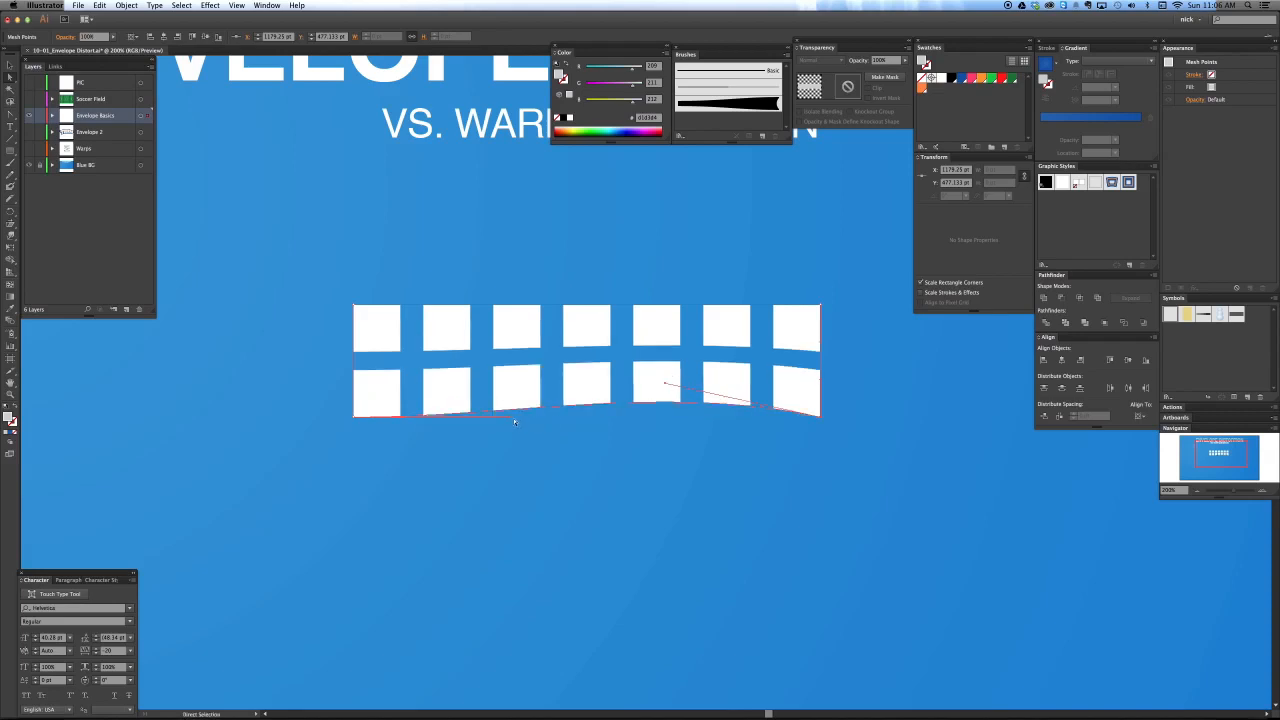
drag(515, 422, 661, 439)
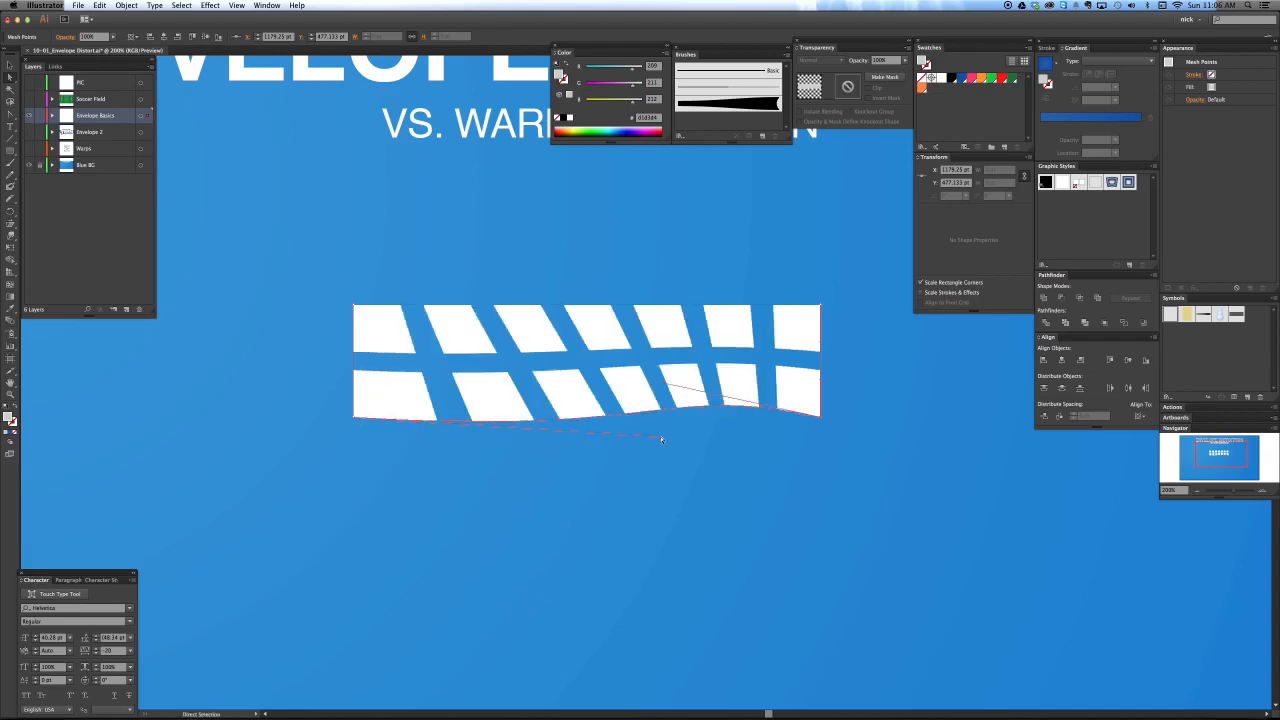
Step: Select the envelope's two left corner mesh points and rotate them clockwise to tilt the left edge
click(355, 416)
click(386, 414)
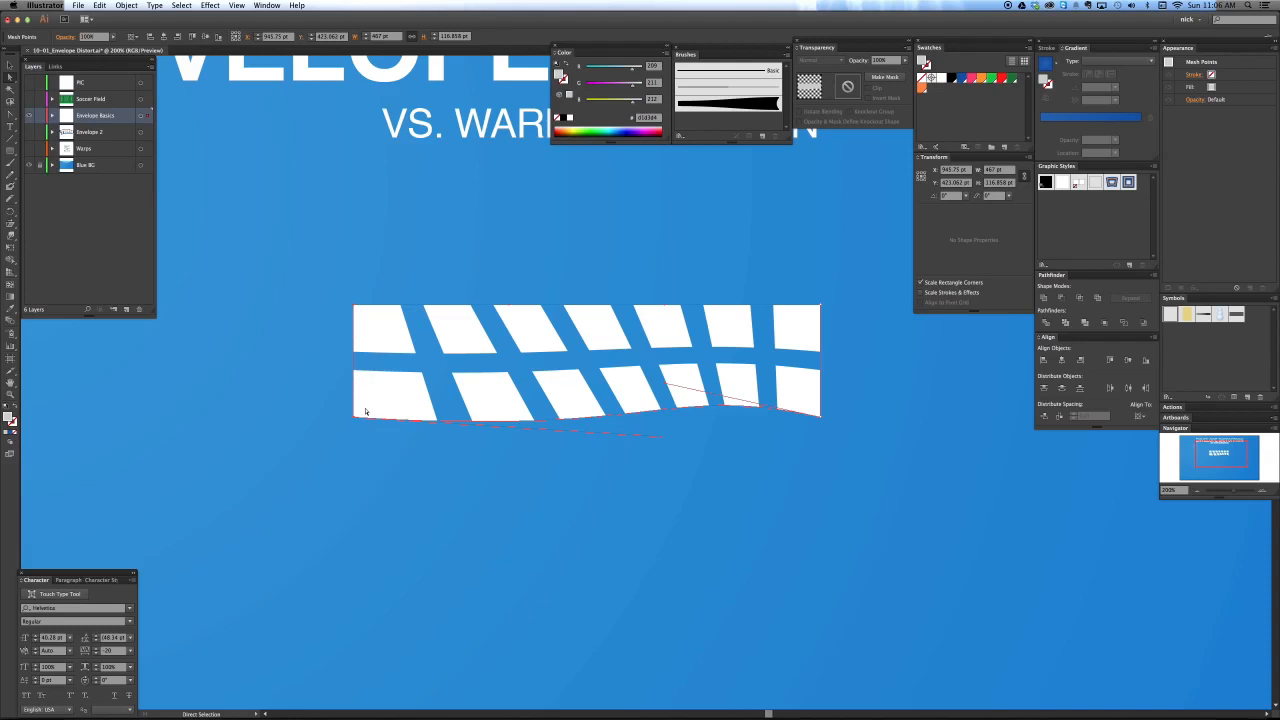
key(r)
drag(537, 466, 466, 534)
key(a)
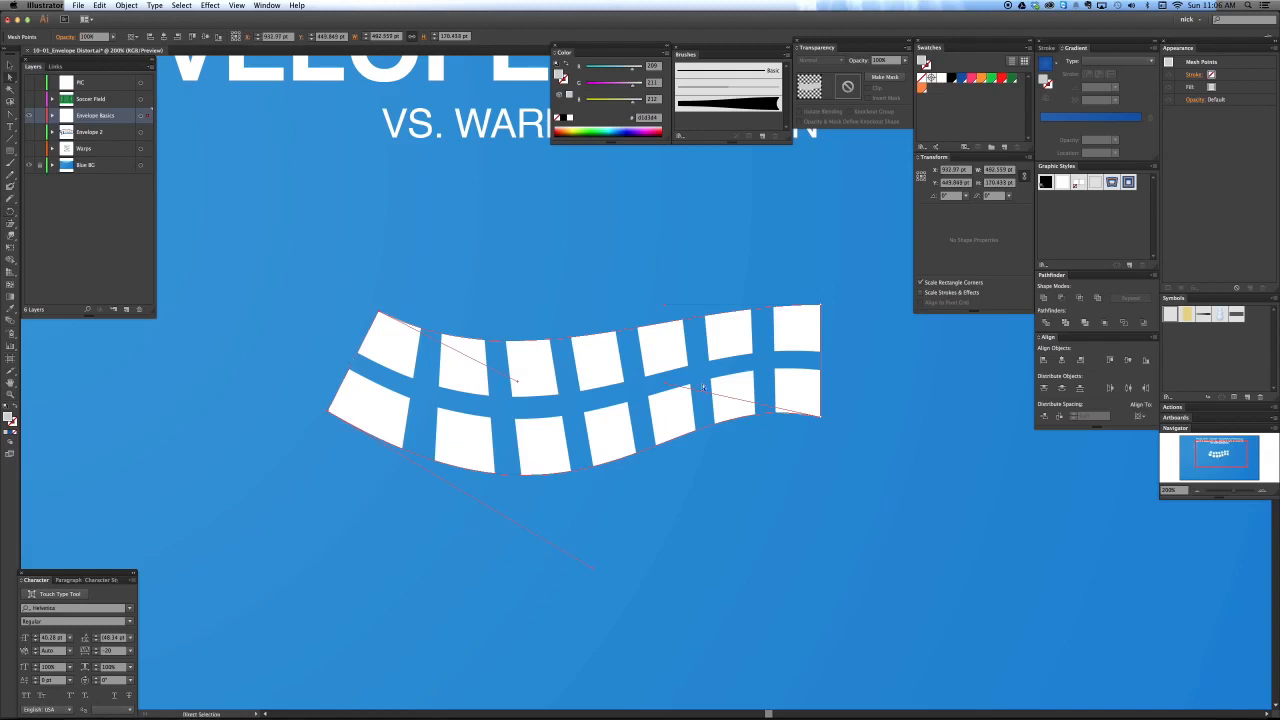
Step: Move the envelope's right edge up and to the left, and deselect the envelope
drag(822, 427, 750, 345)
click(754, 382)
click(803, 372)
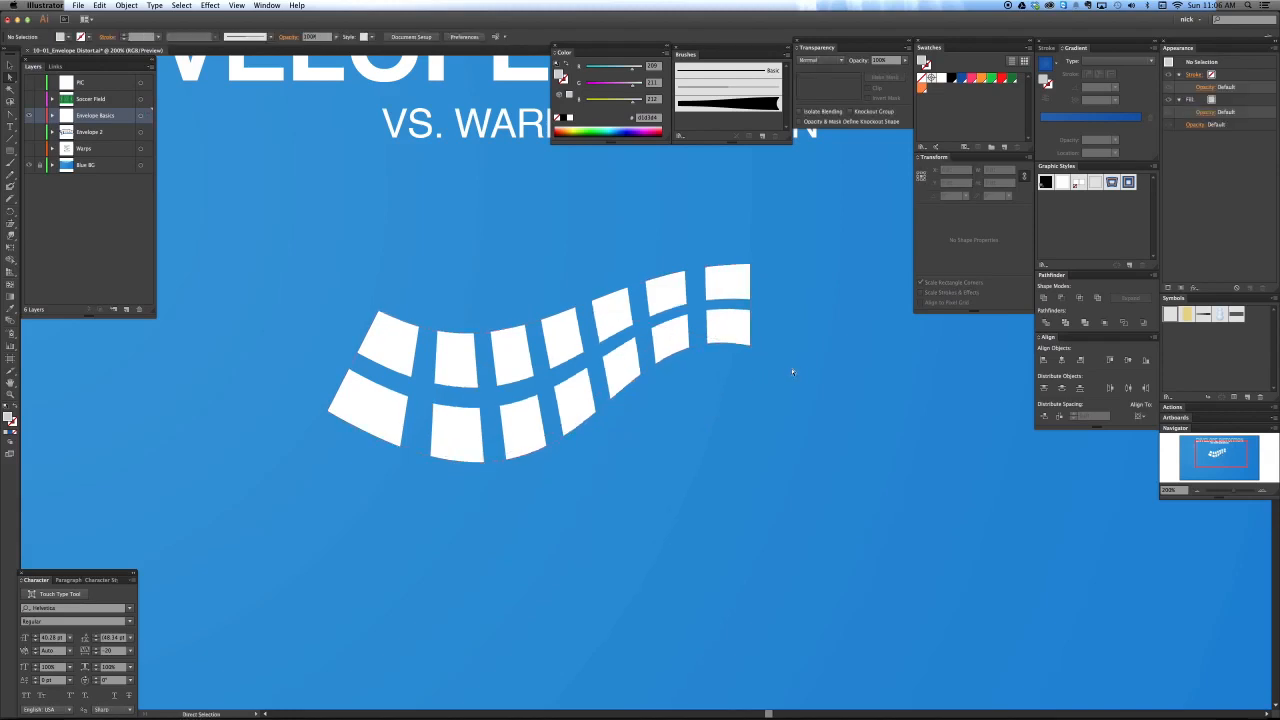
Step: Select the whole envelope and move it slightly down and to the right
key(v)
key(a)
key(v)
click(630, 352)
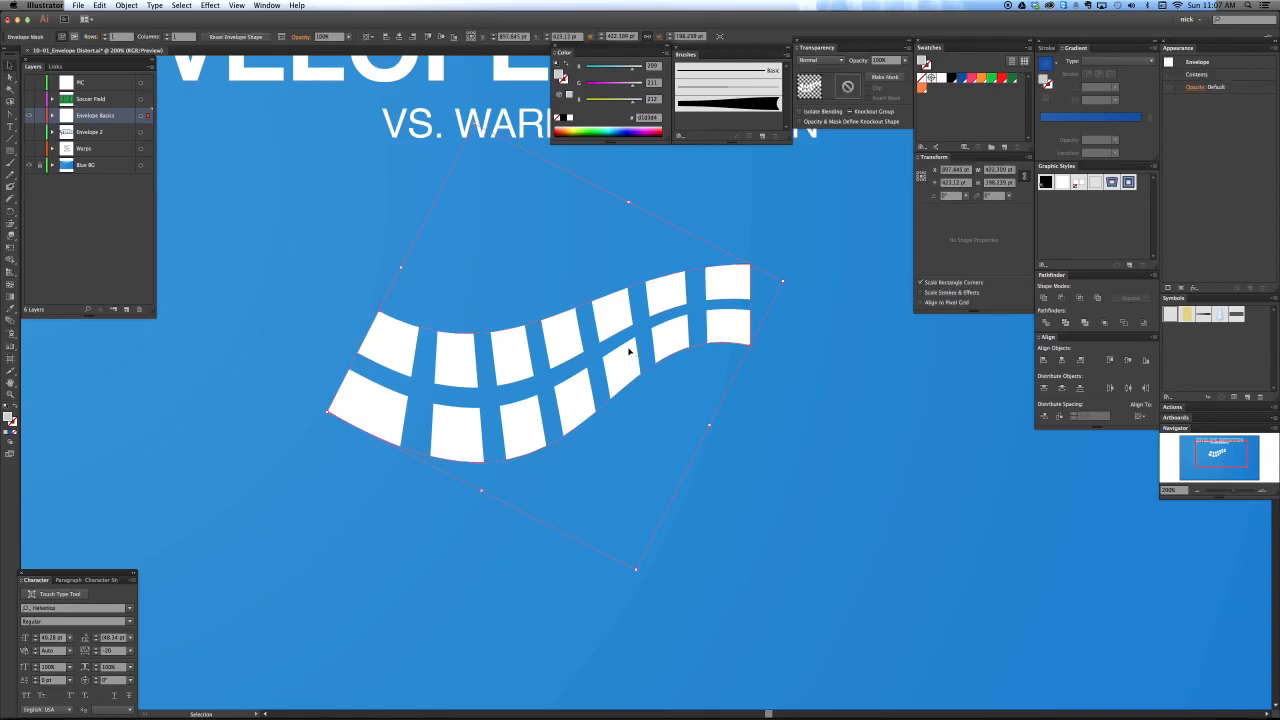
drag(576, 384, 590, 442)
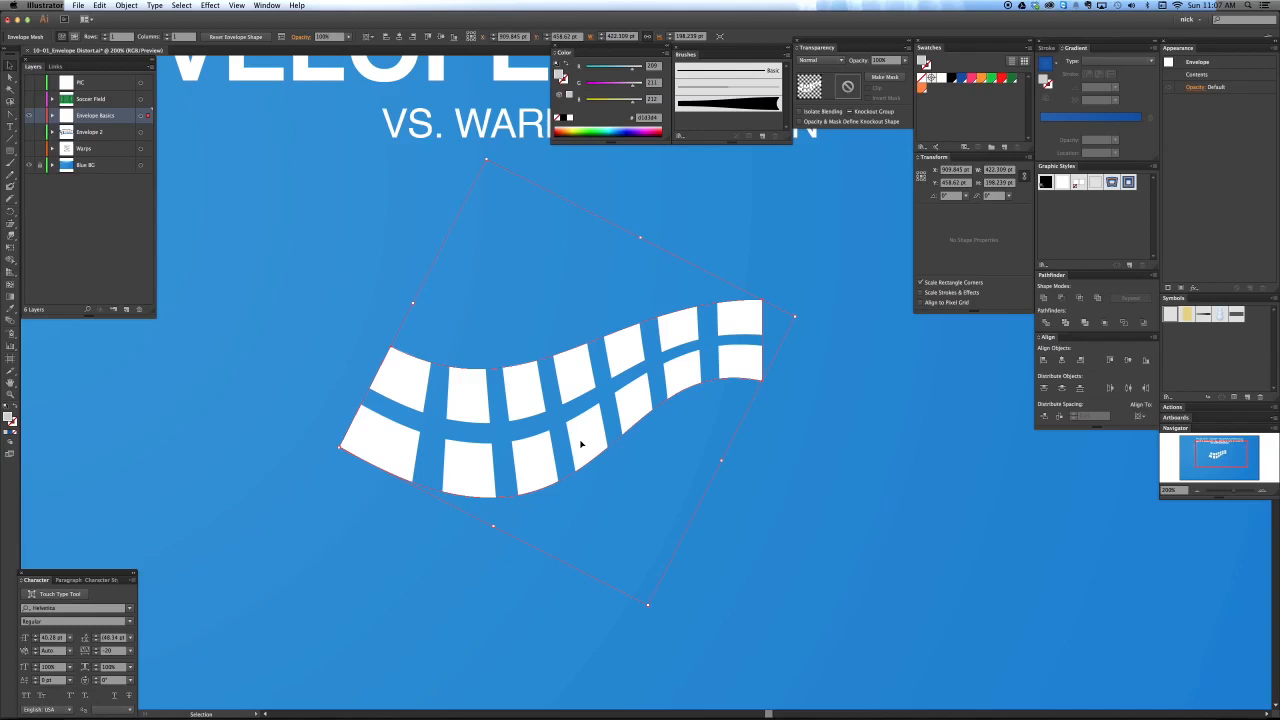
Step: Expand the Envelope Basics layer, highlight its Envelope object and select the Contents entry in its appearance
click(52, 116)
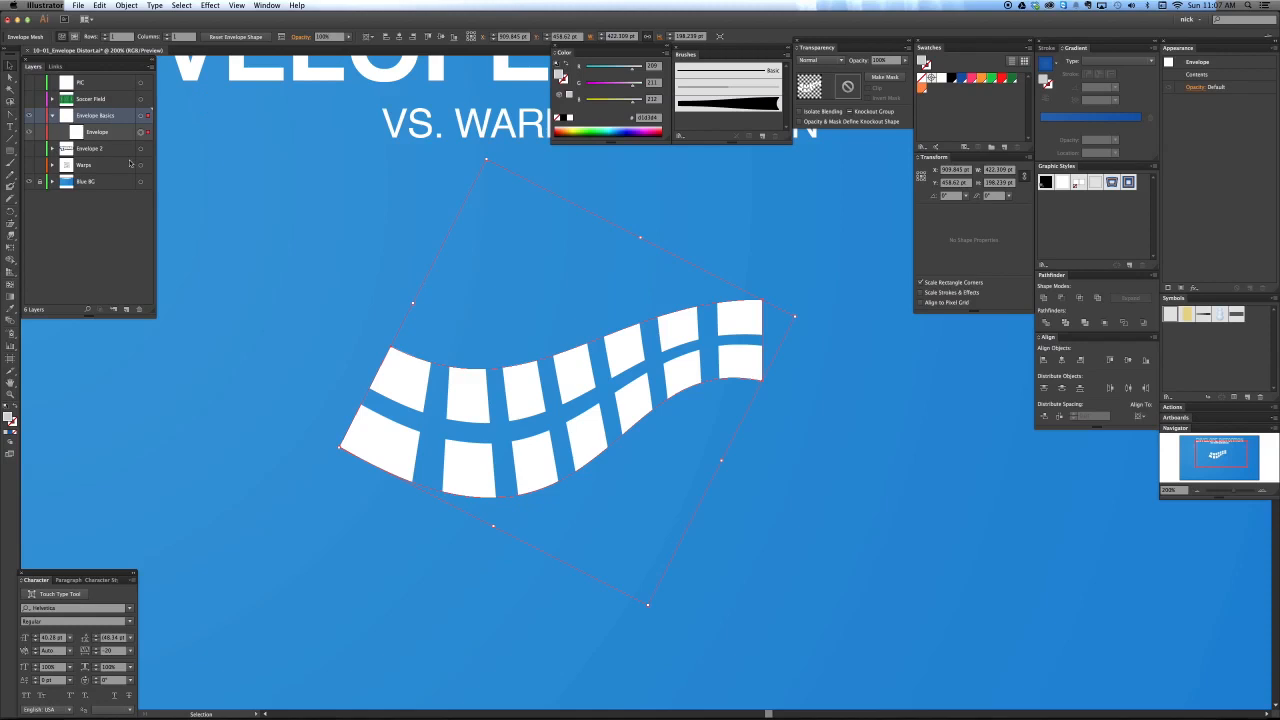
click(53, 117)
click(53, 117)
click(115, 139)
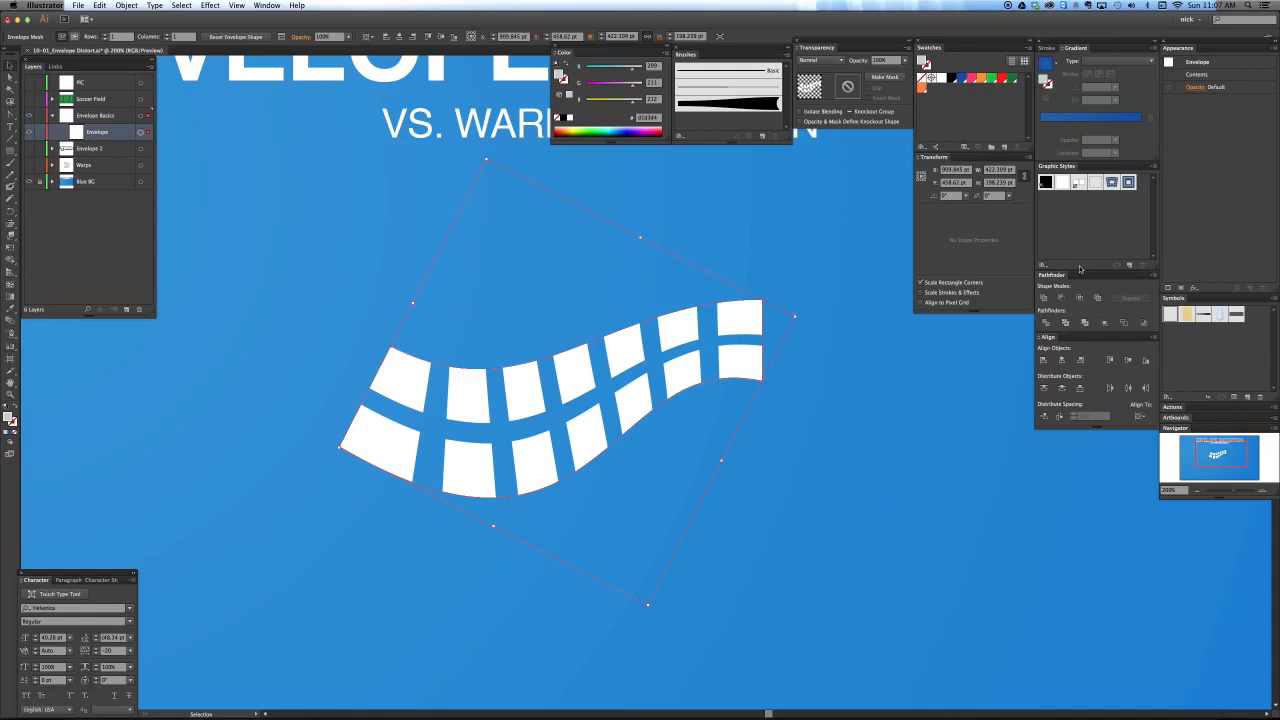
click(1195, 74)
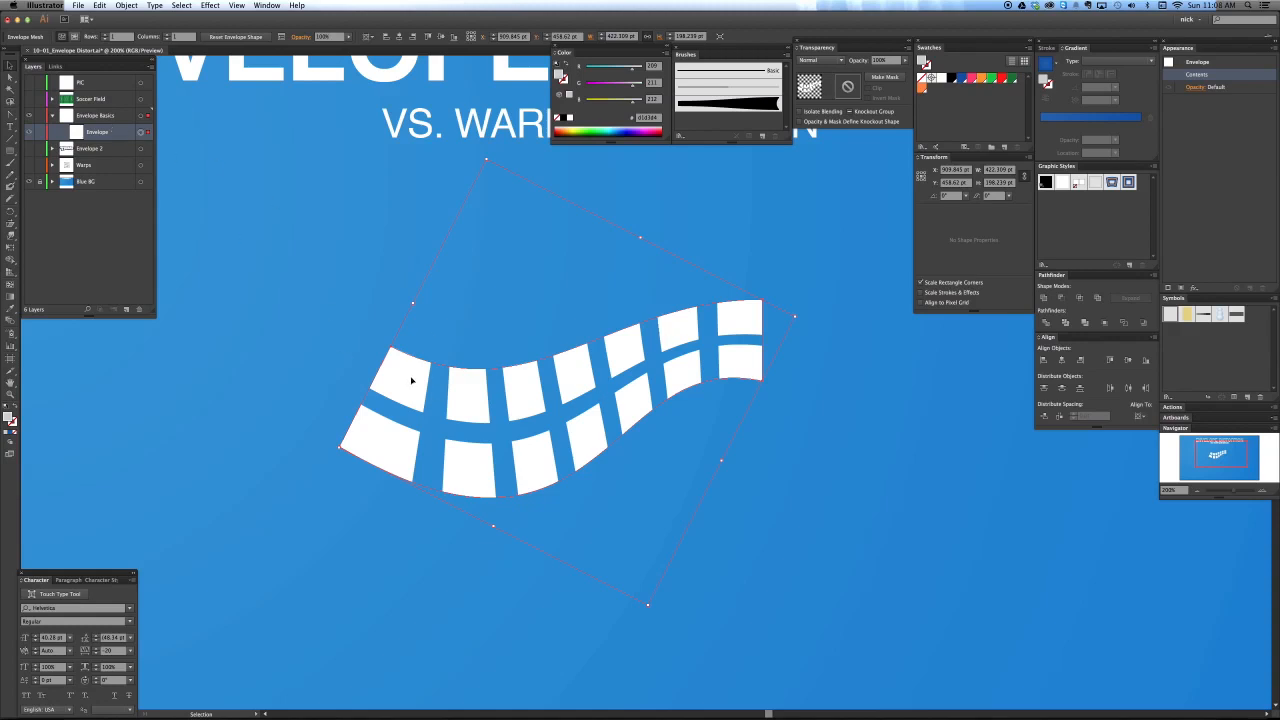
Step: Edit the envelope's contents, select the original squares and examine them in Outline view before returning to Preview
click(124, 5)
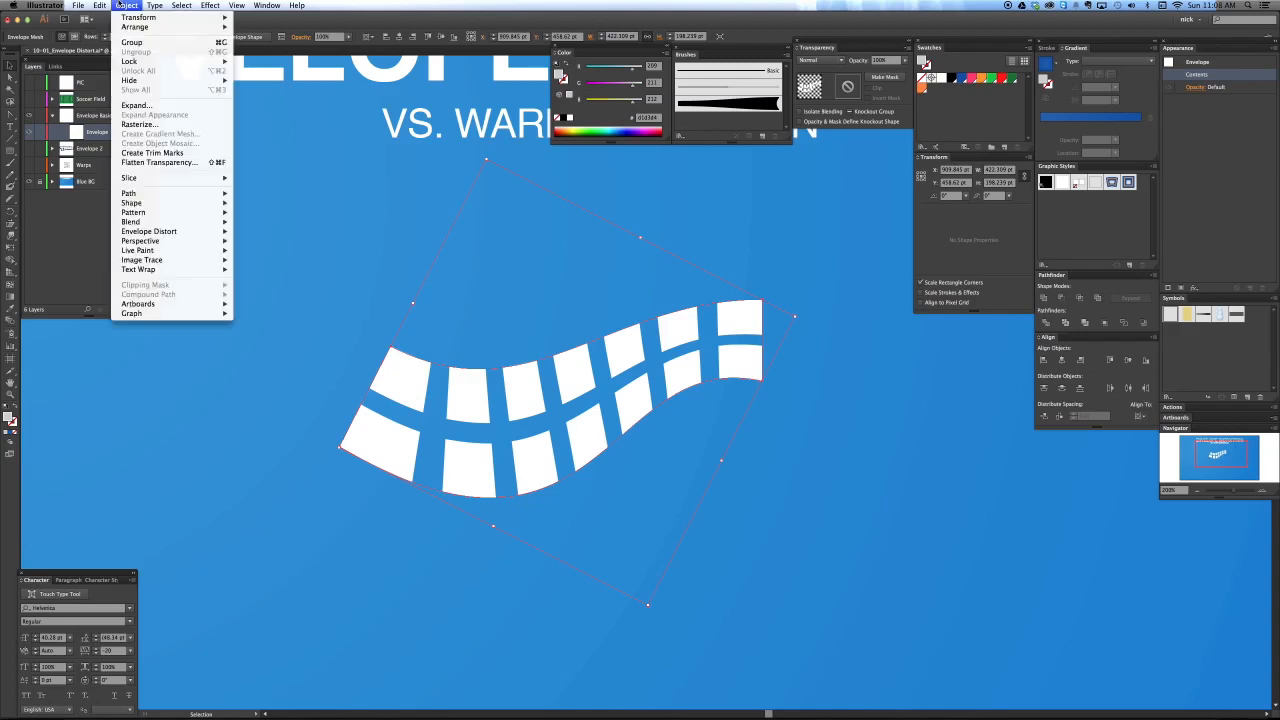
mouse_move(160, 232)
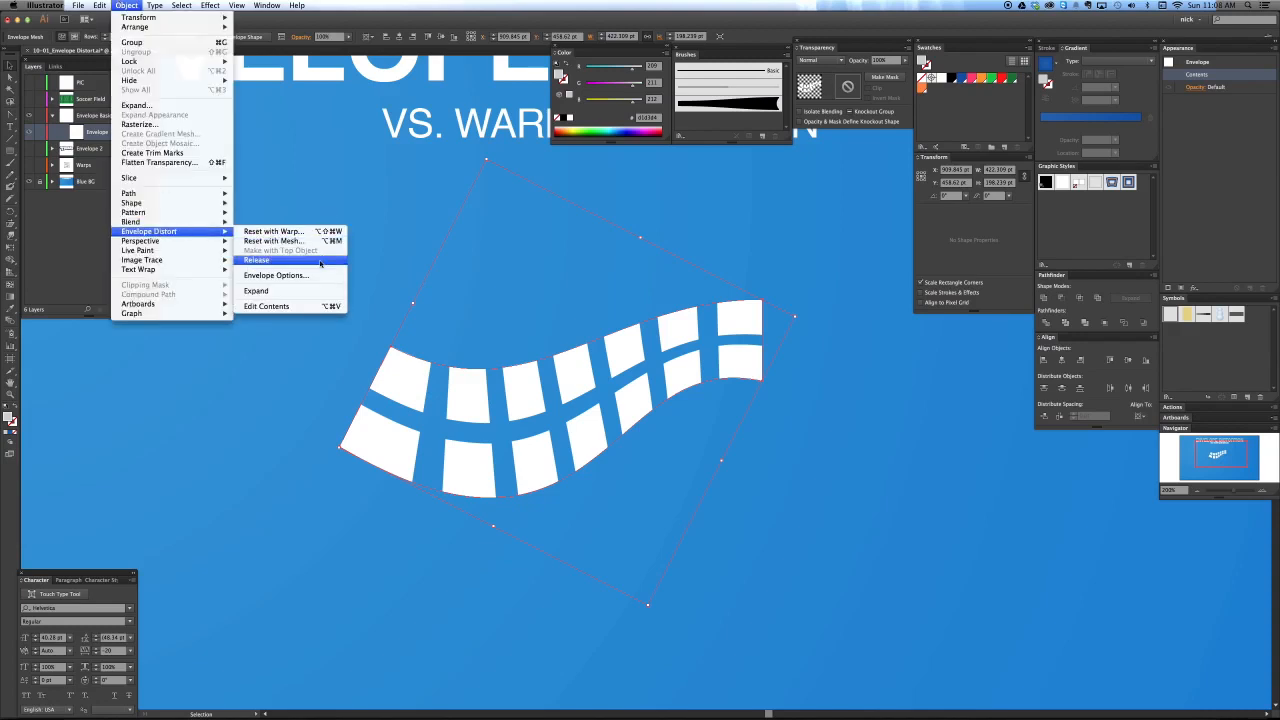
click(296, 307)
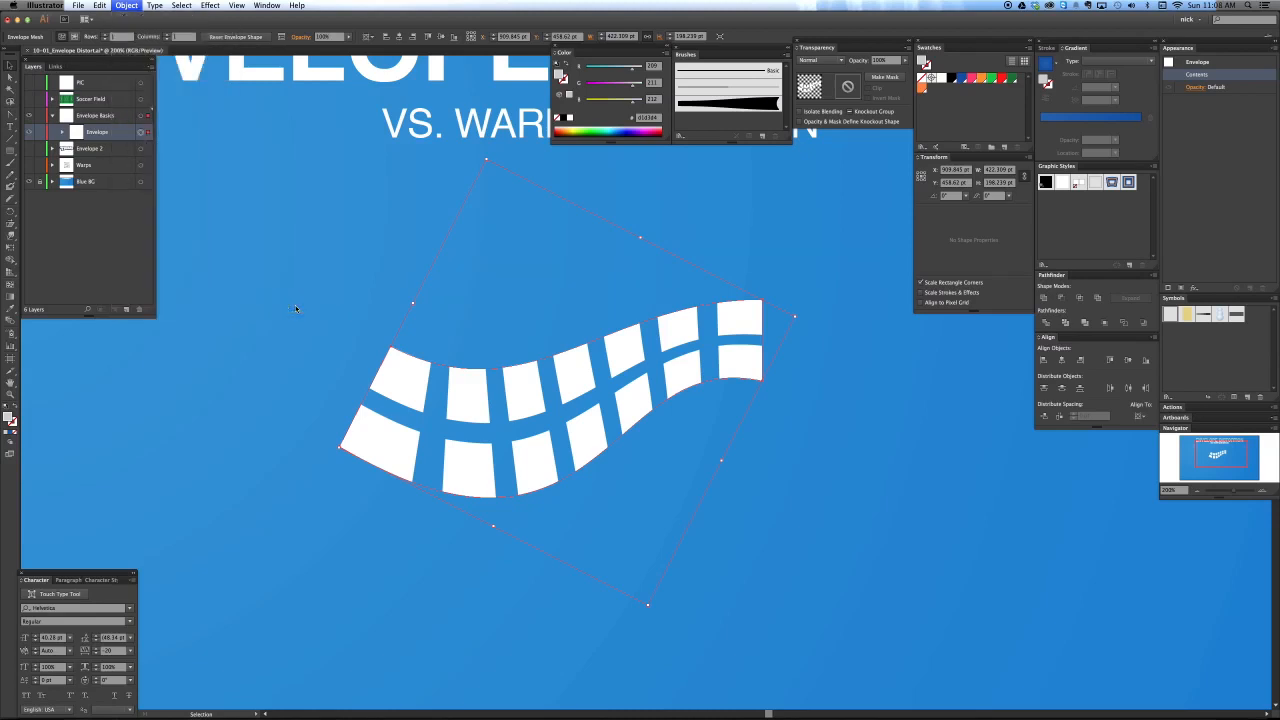
click(491, 580)
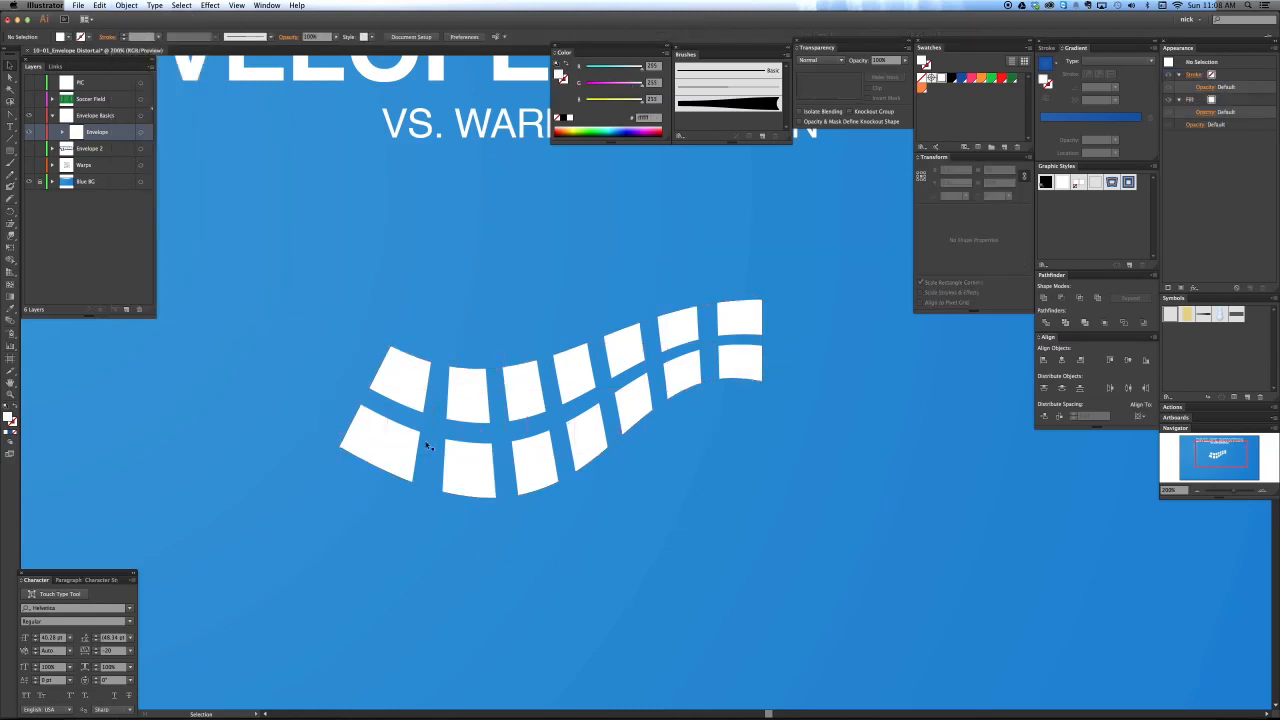
click(541, 425)
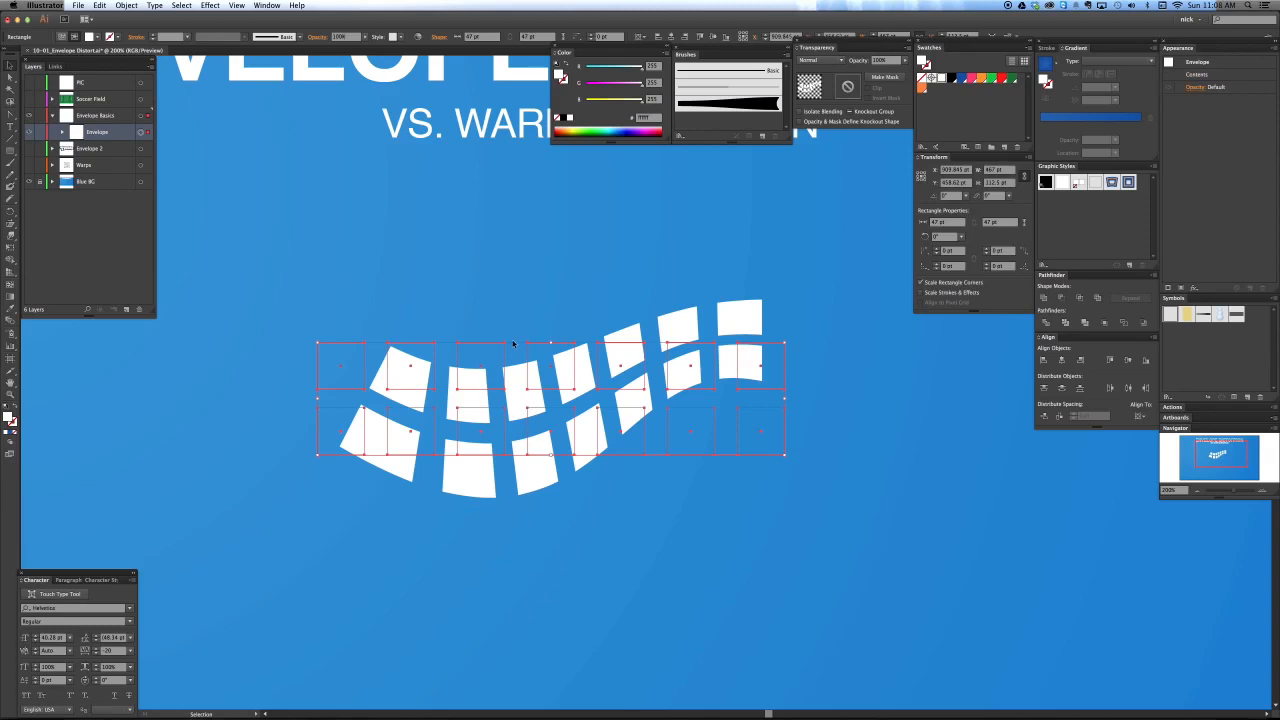
key(super+y)
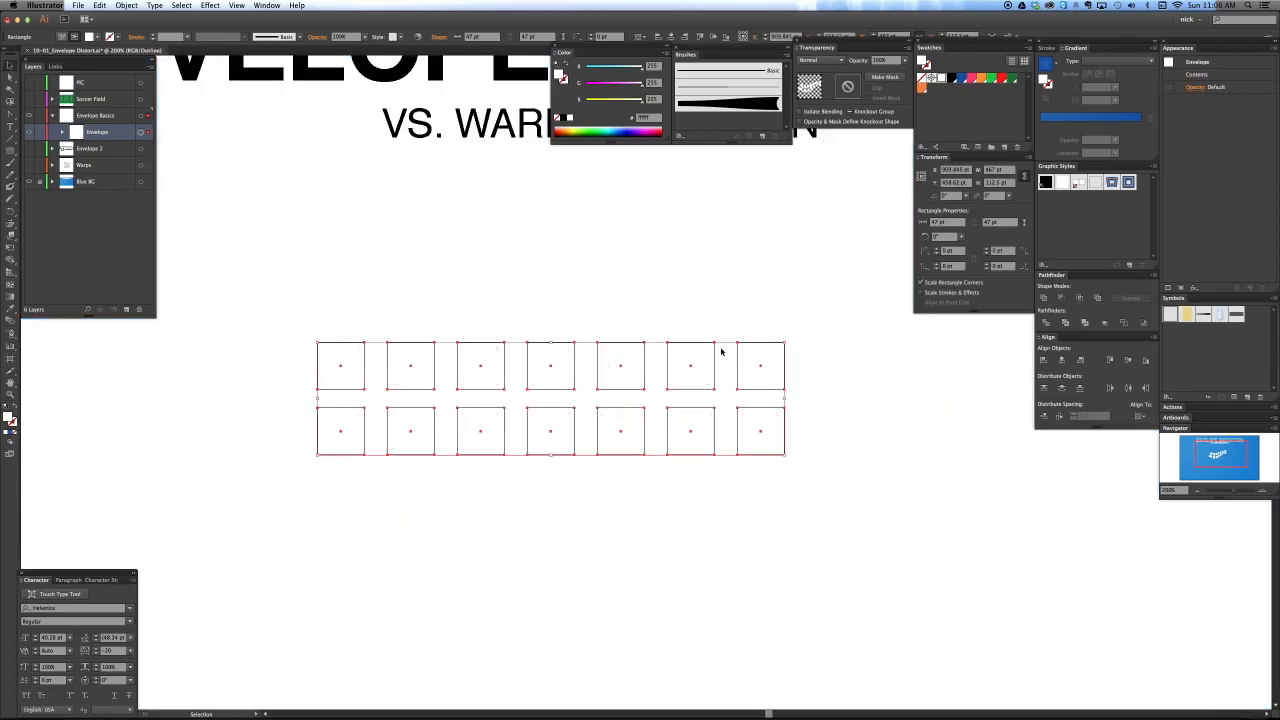
key(super+y)
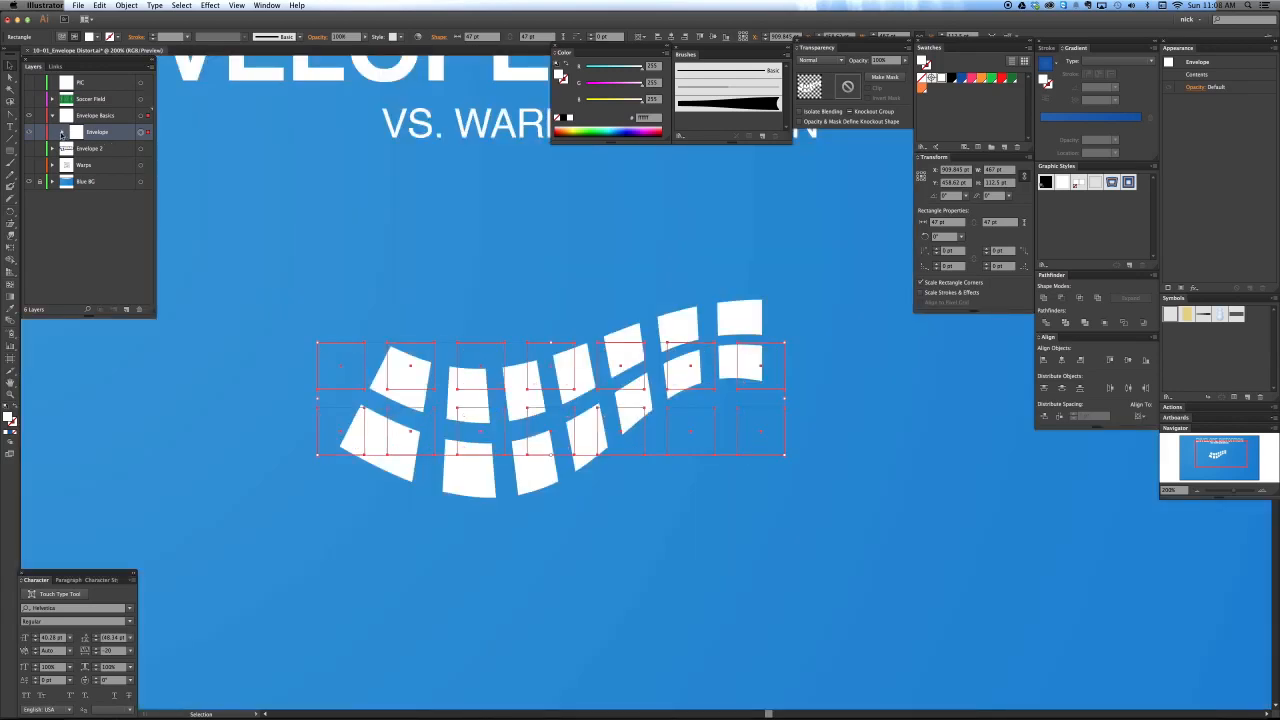
Step: Expand the Envelope object in the layer list, enlarge the list to show its rectangles, and deselect the squares
click(62, 133)
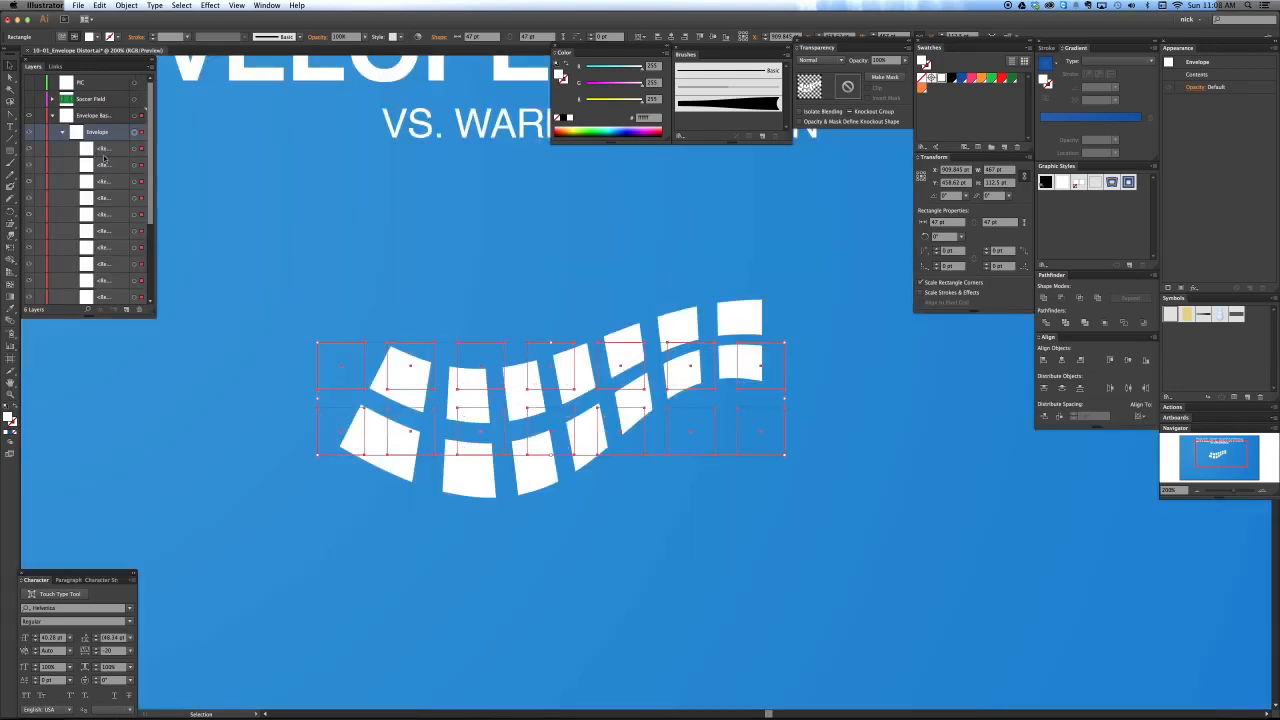
drag(155, 313, 182, 408)
drag(178, 310, 177, 358)
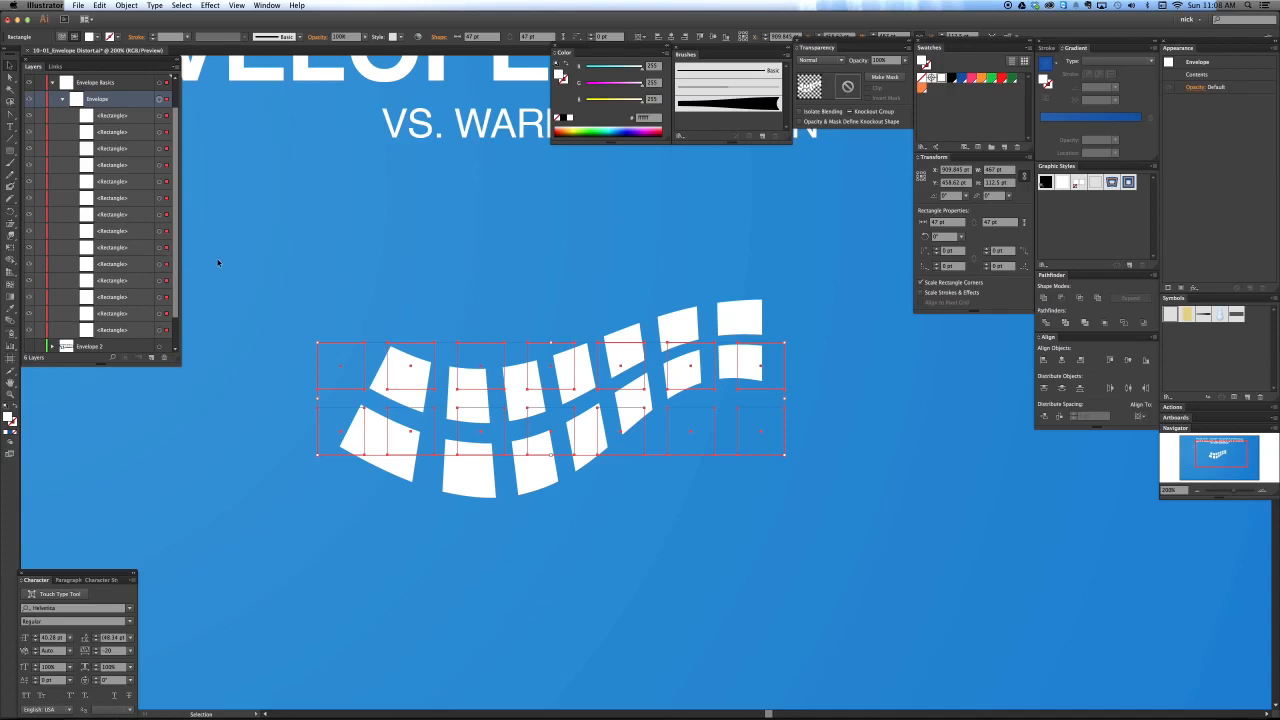
click(332, 305)
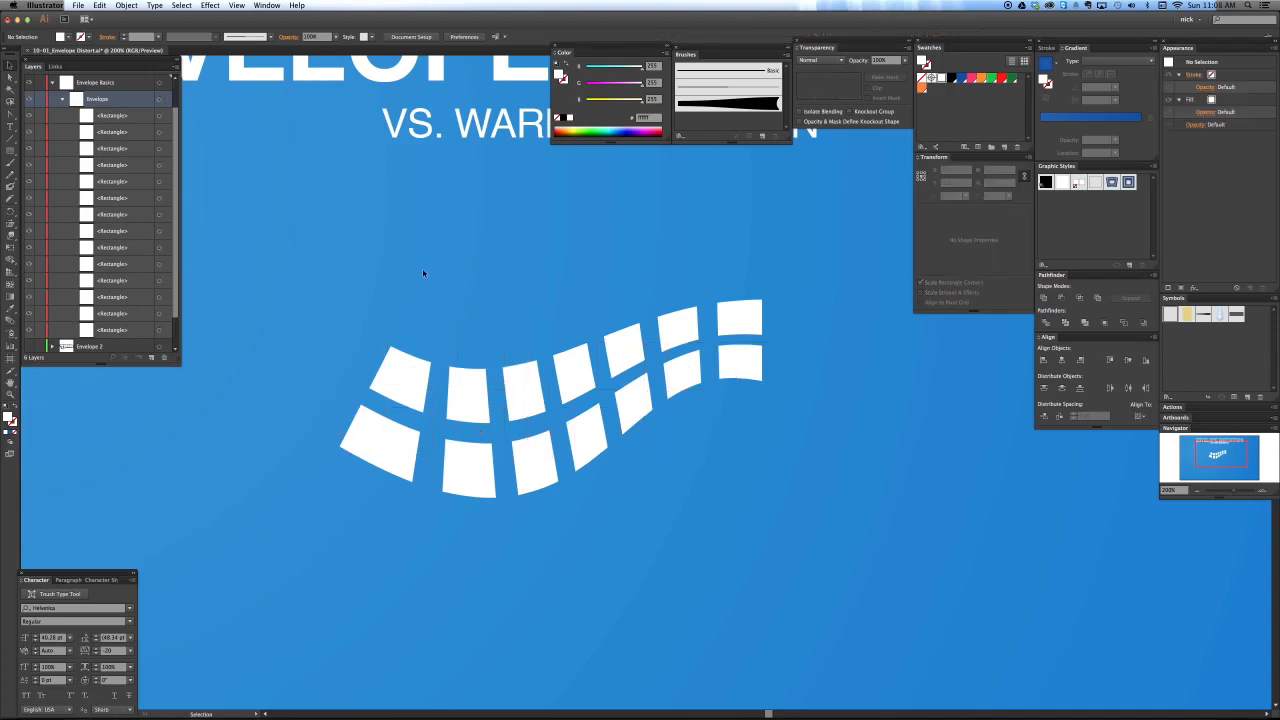
Step: Add a first name in capitals as point text above the warped squares and shift it to the right
key(t)
click(428, 245)
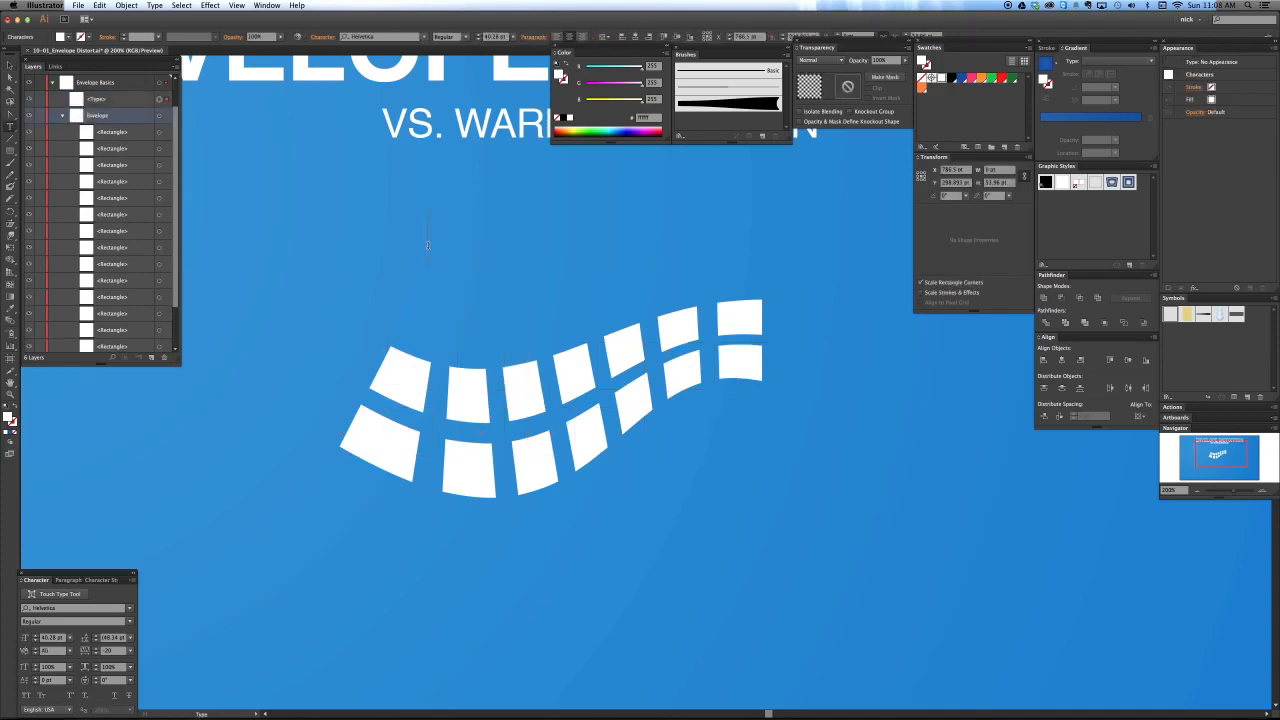
text(NICK)
key(Escape)
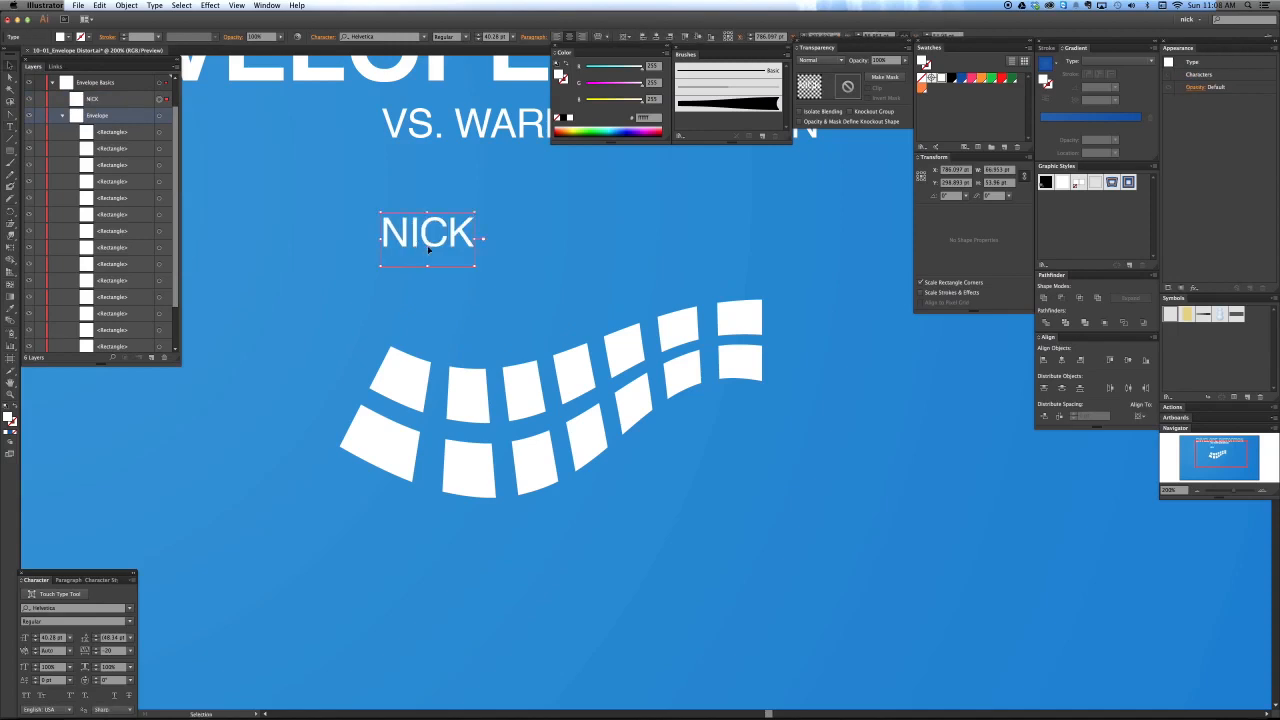
drag(422, 231, 328, 330)
drag(328, 330, 490, 203)
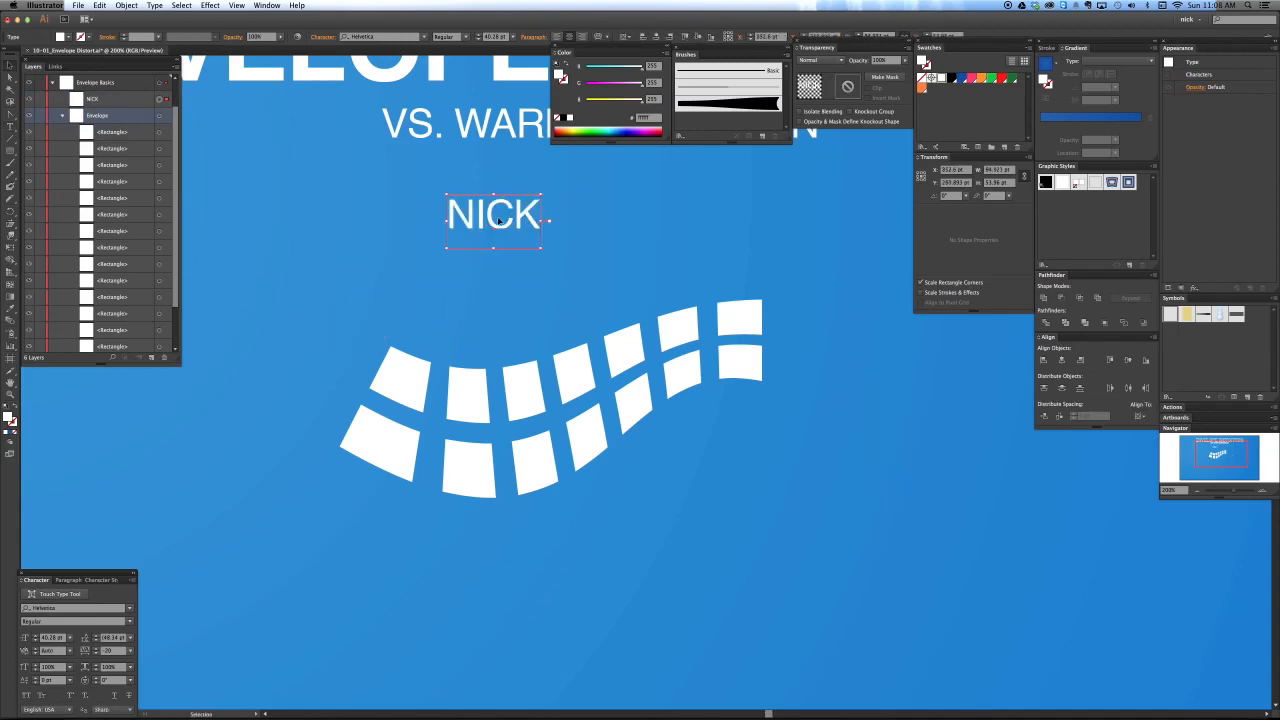
Step: Move the name text into the Envelope object above its rectangles and show the artwork in Outline view
click(113, 100)
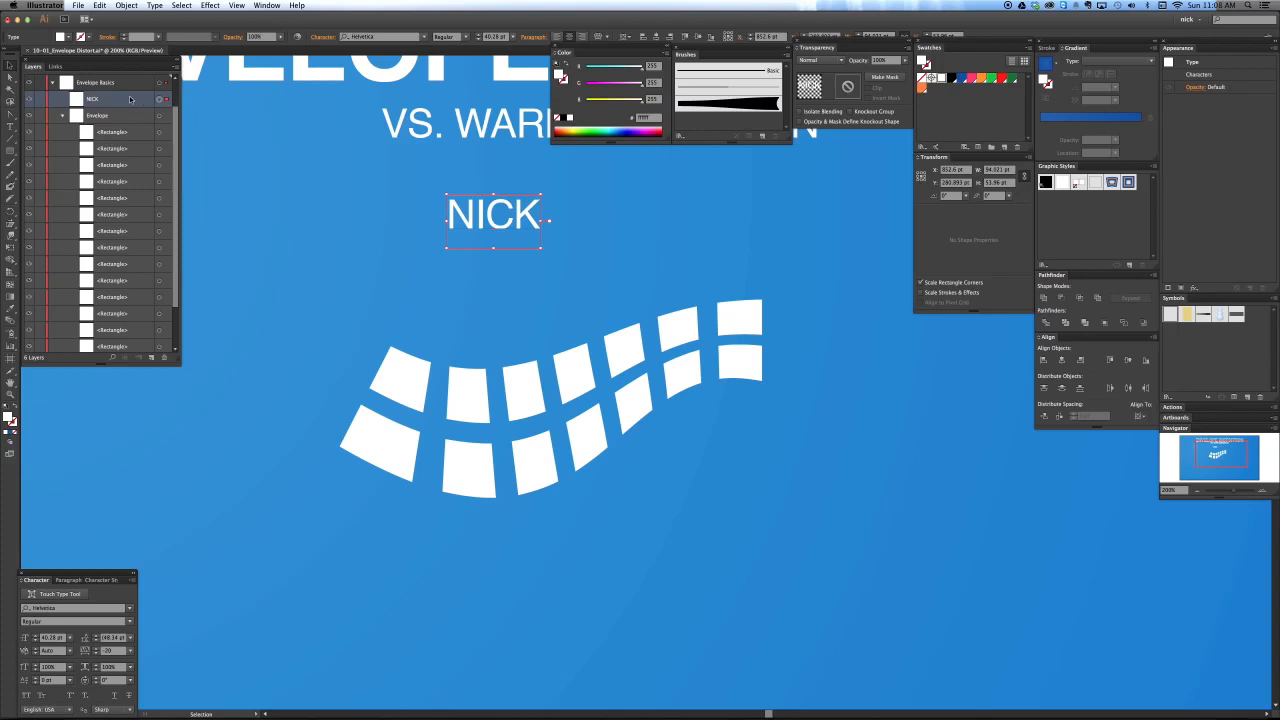
drag(143, 100, 136, 125)
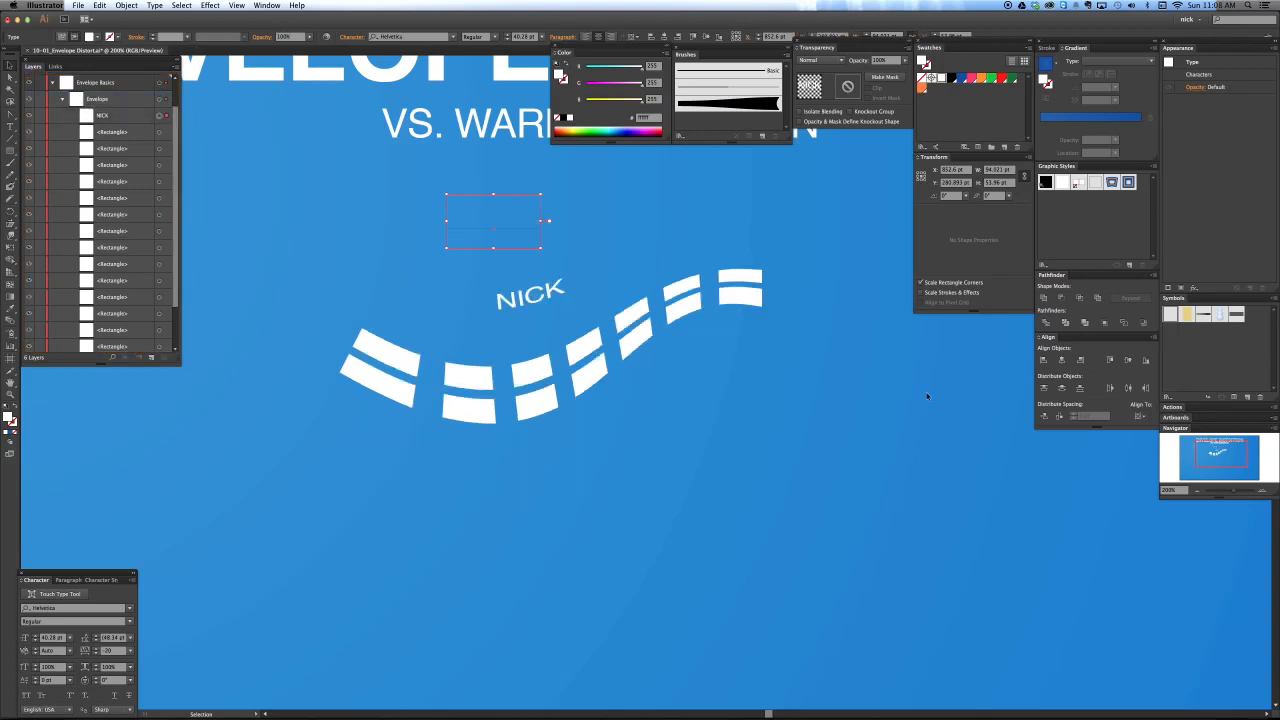
key(super+y)
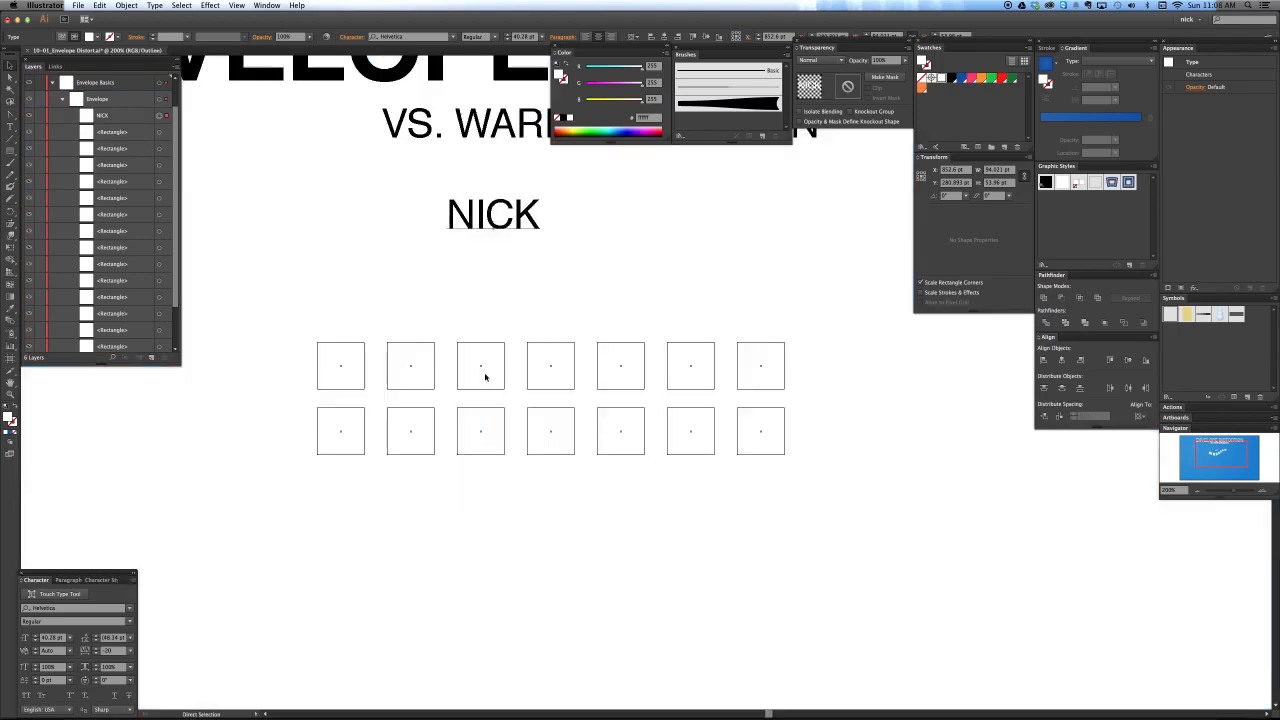
Step: Select all of the envelope's contents, deselect them, and compare the original artwork in Outline view with the warped result in Preview
click(594, 272)
key(super+a)
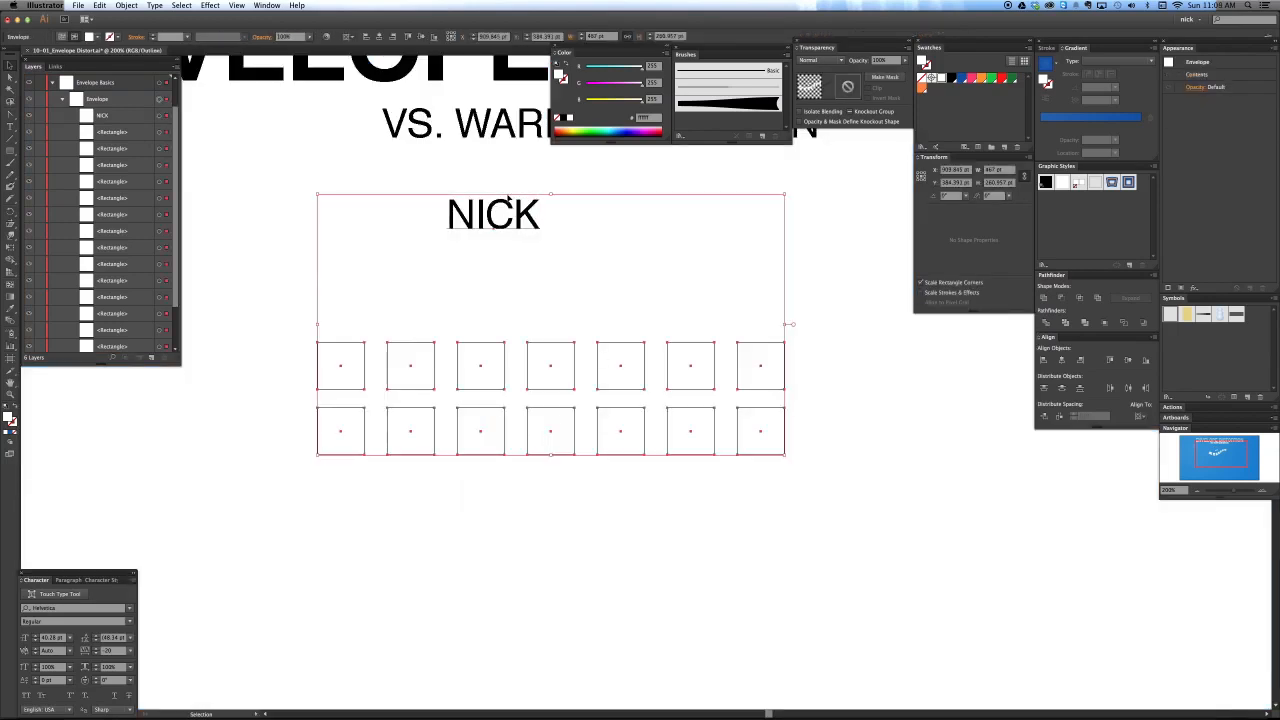
click(566, 264)
key(a)
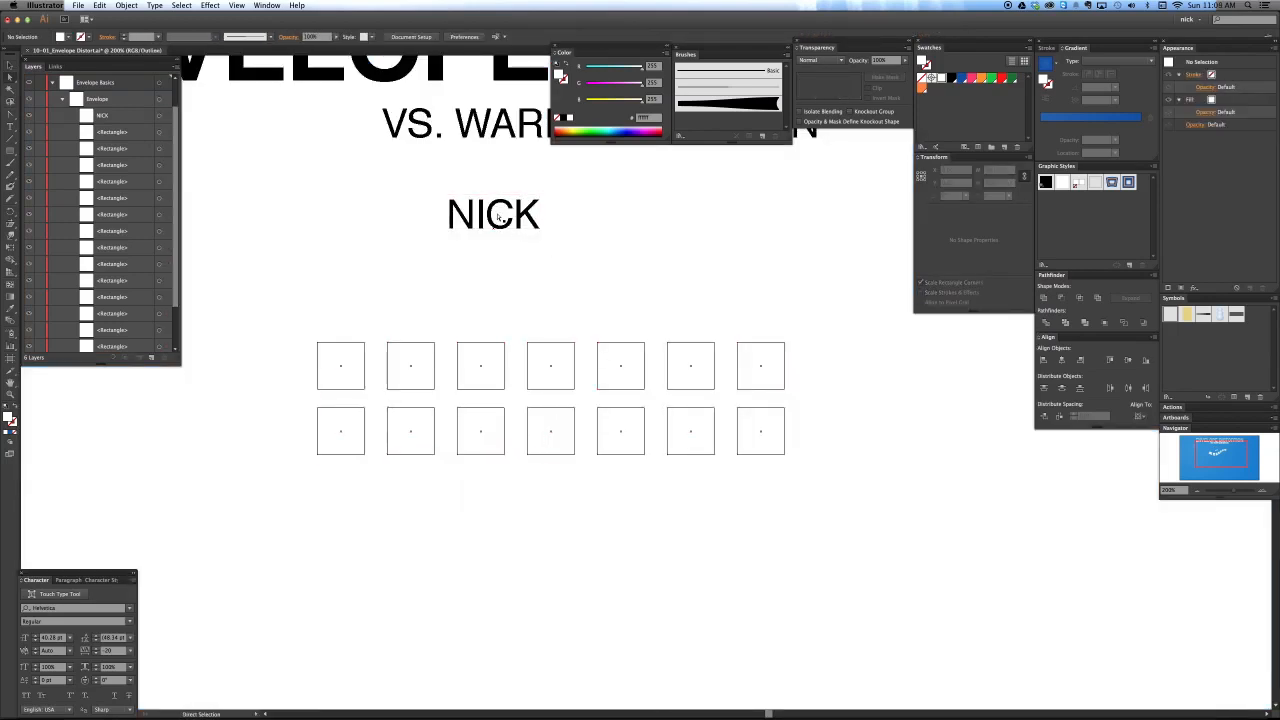
key(super+y)
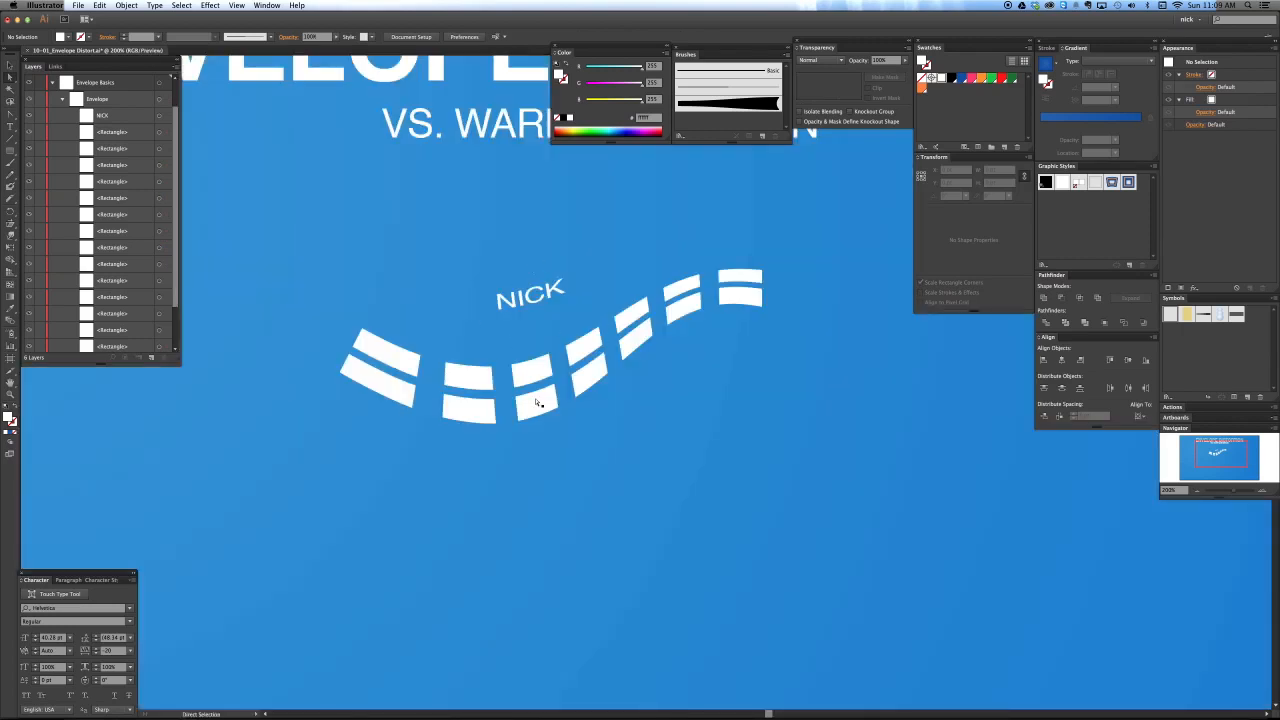
key(super+y)
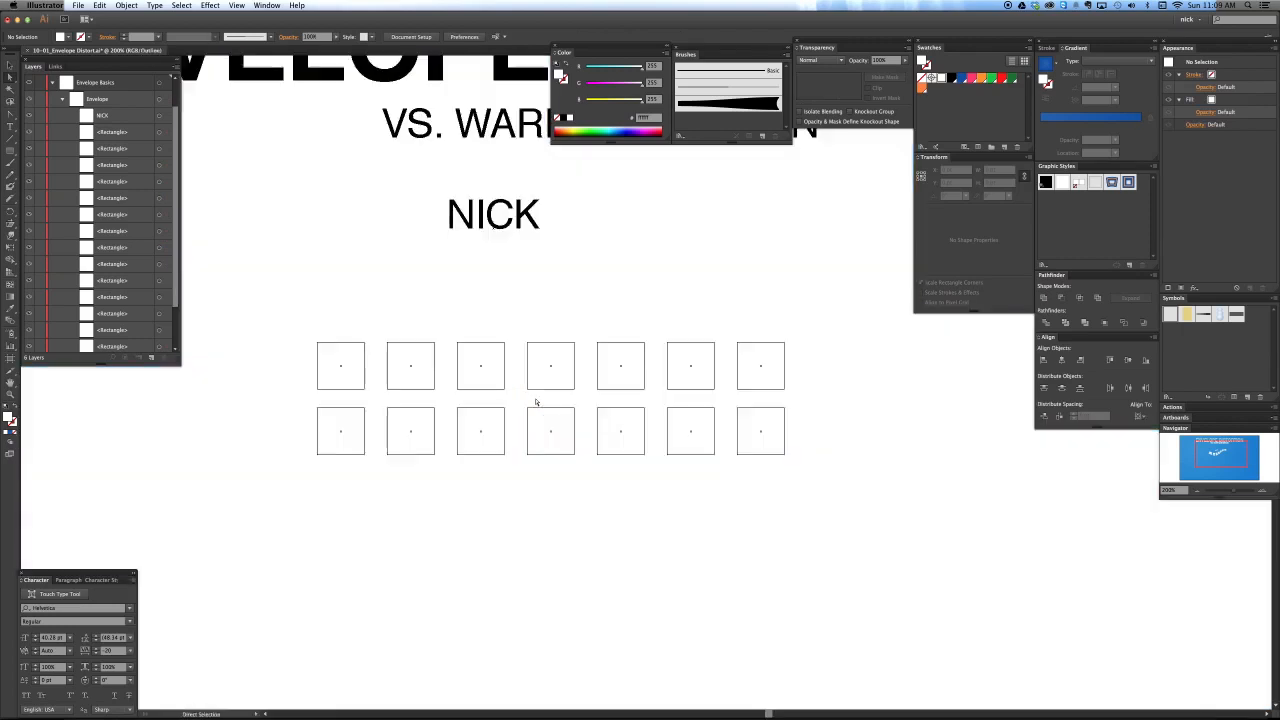
Step: Move the name text down to just above the squares, return to Preview, and enlarge the text to about 55 pt
drag(483, 224, 518, 320)
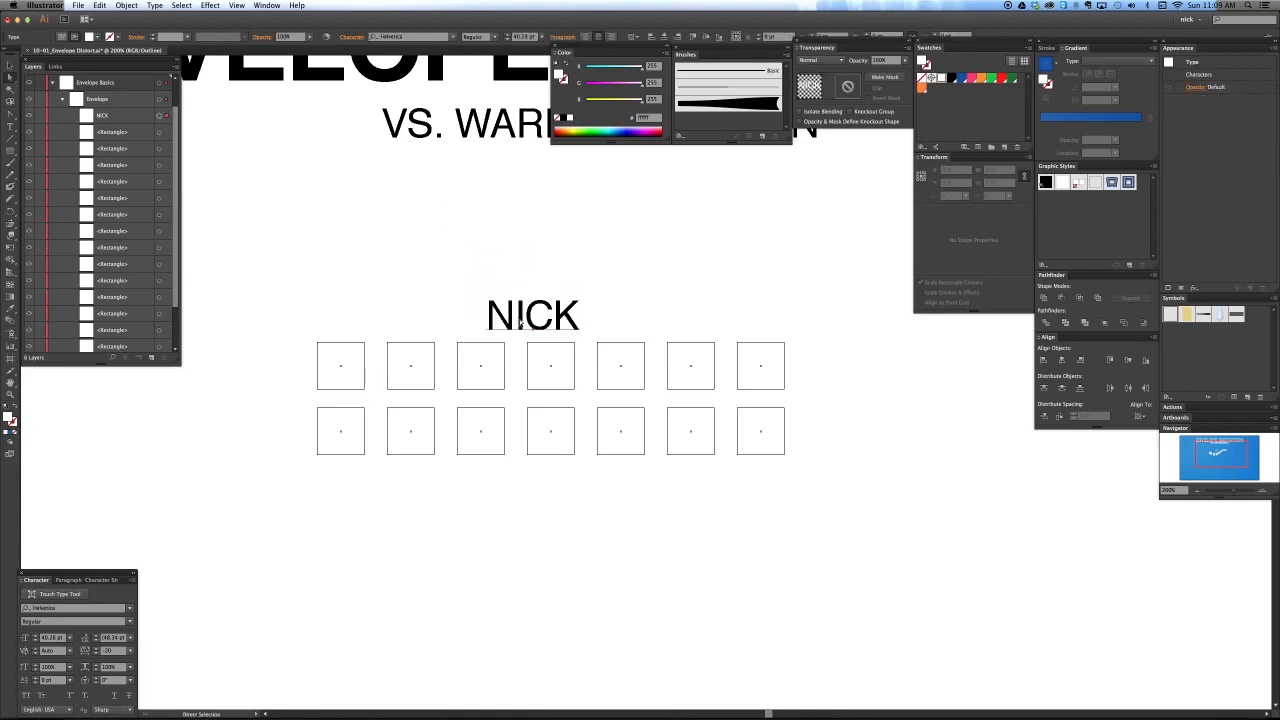
key(super+y)
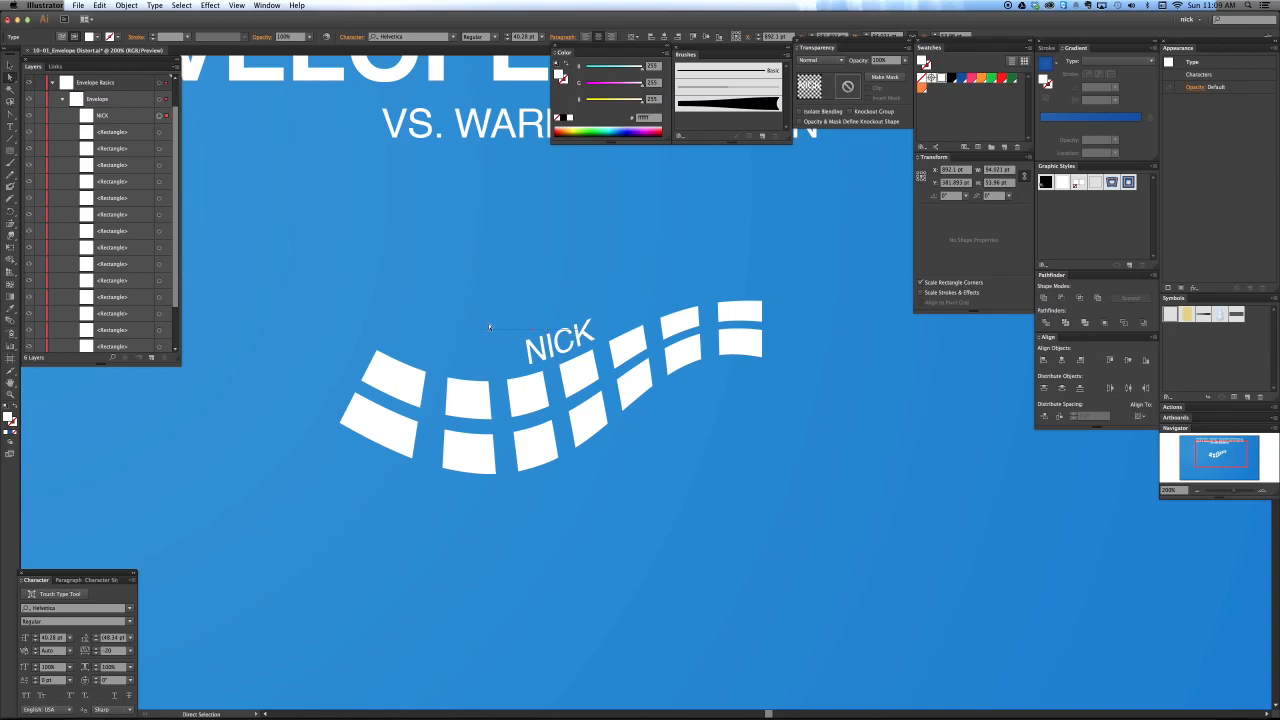
key(v)
drag(531, 294, 534, 278)
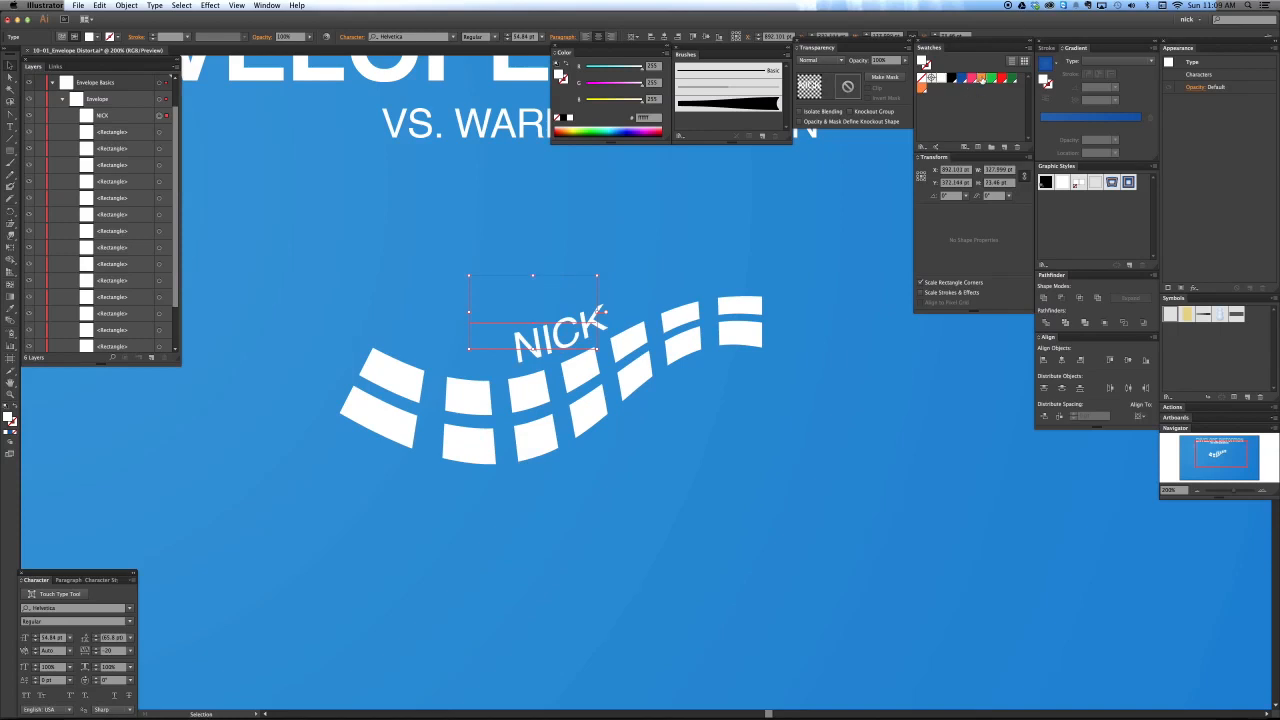
Step: Fill the name text with orange and place a duplicate of it directly below the squares
click(981, 80)
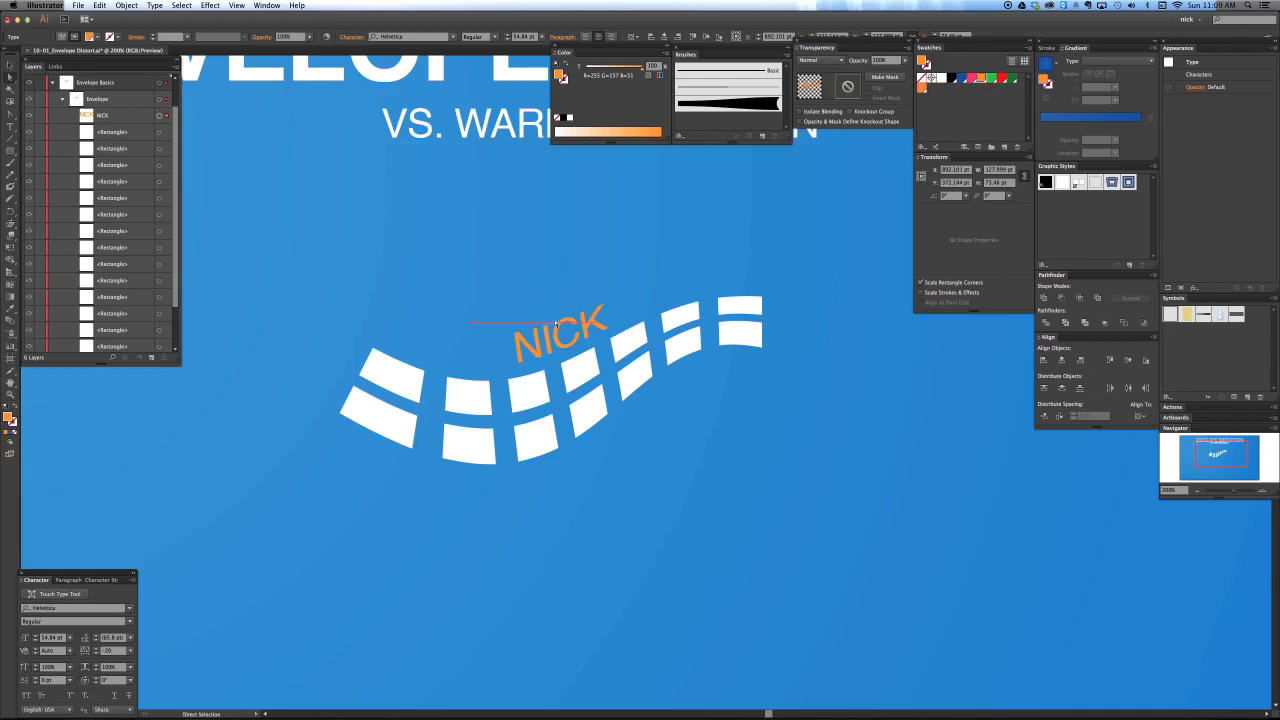
drag(554, 321, 552, 515)
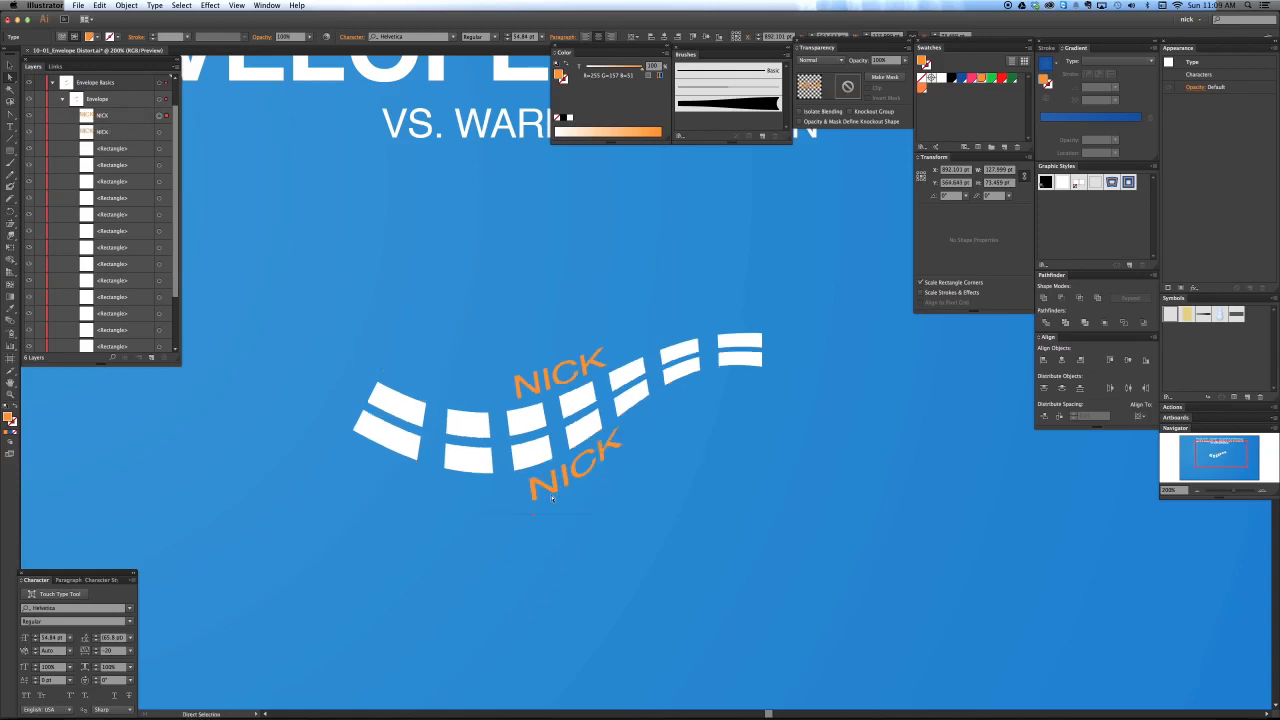
key(v)
Step: Collapse the Envelope object in the layer list and switch from its contents back to editing the envelope
click(62, 99)
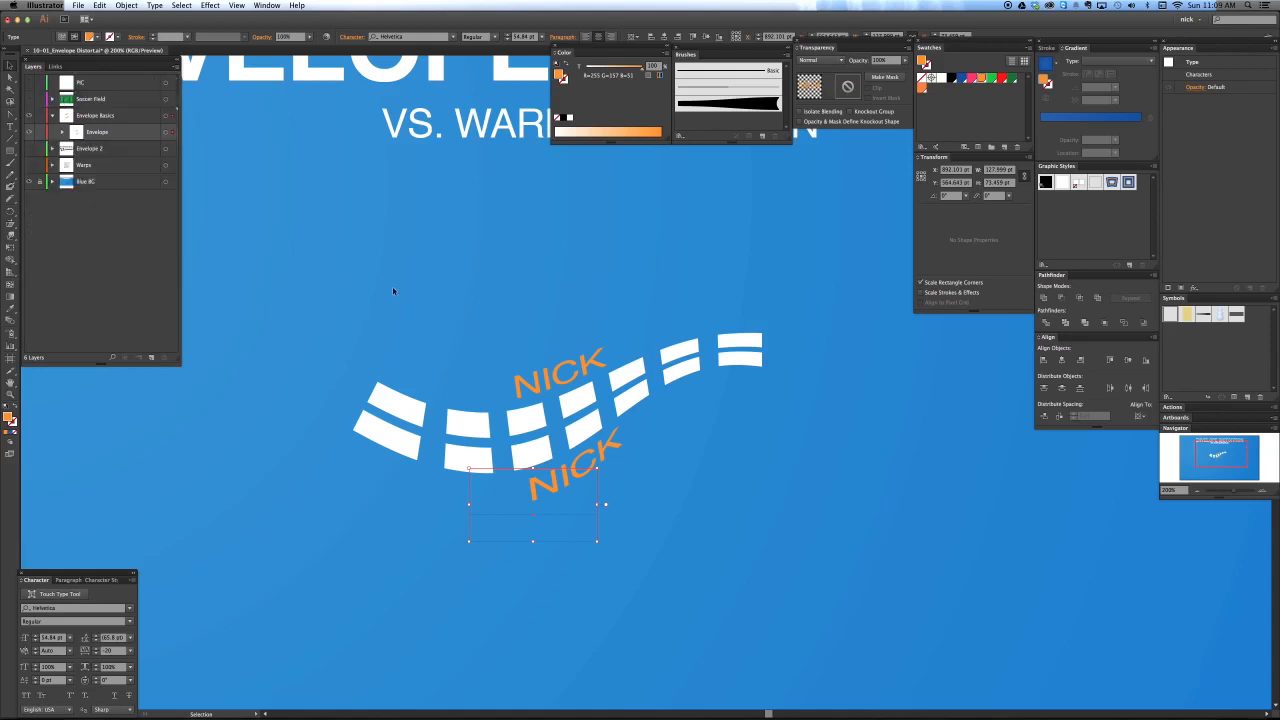
click(126, 5)
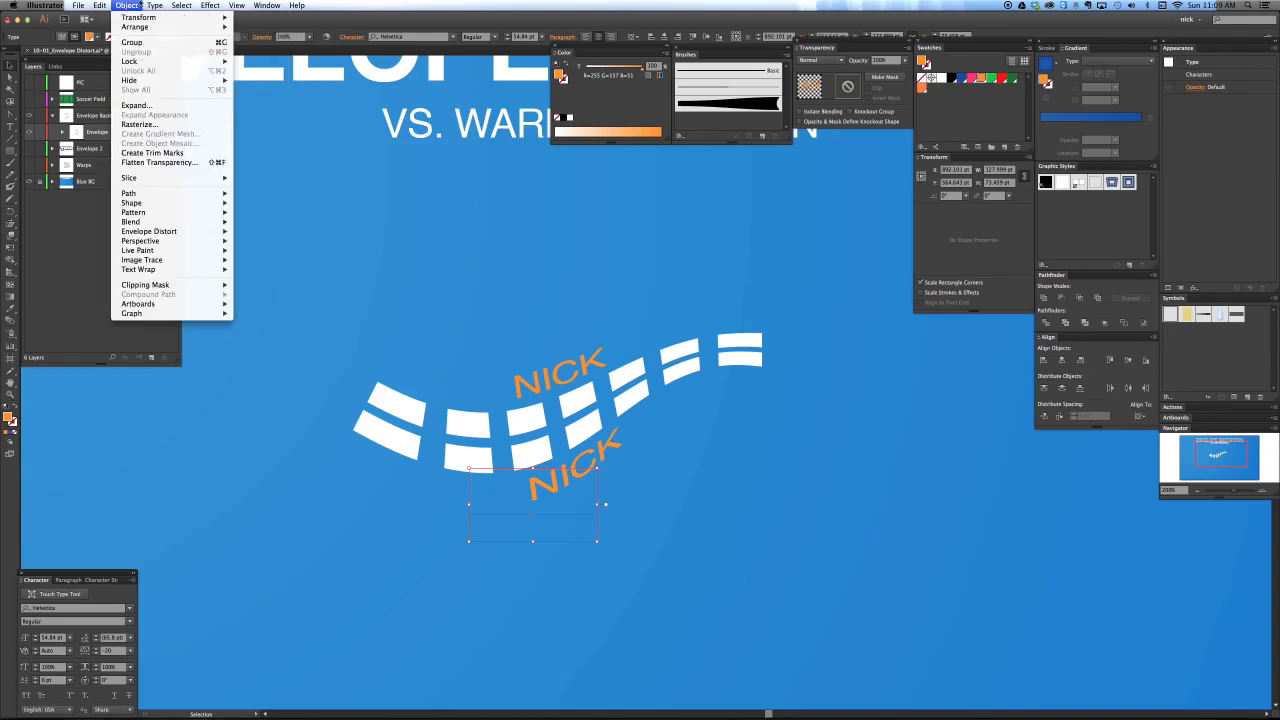
mouse_move(225, 235)
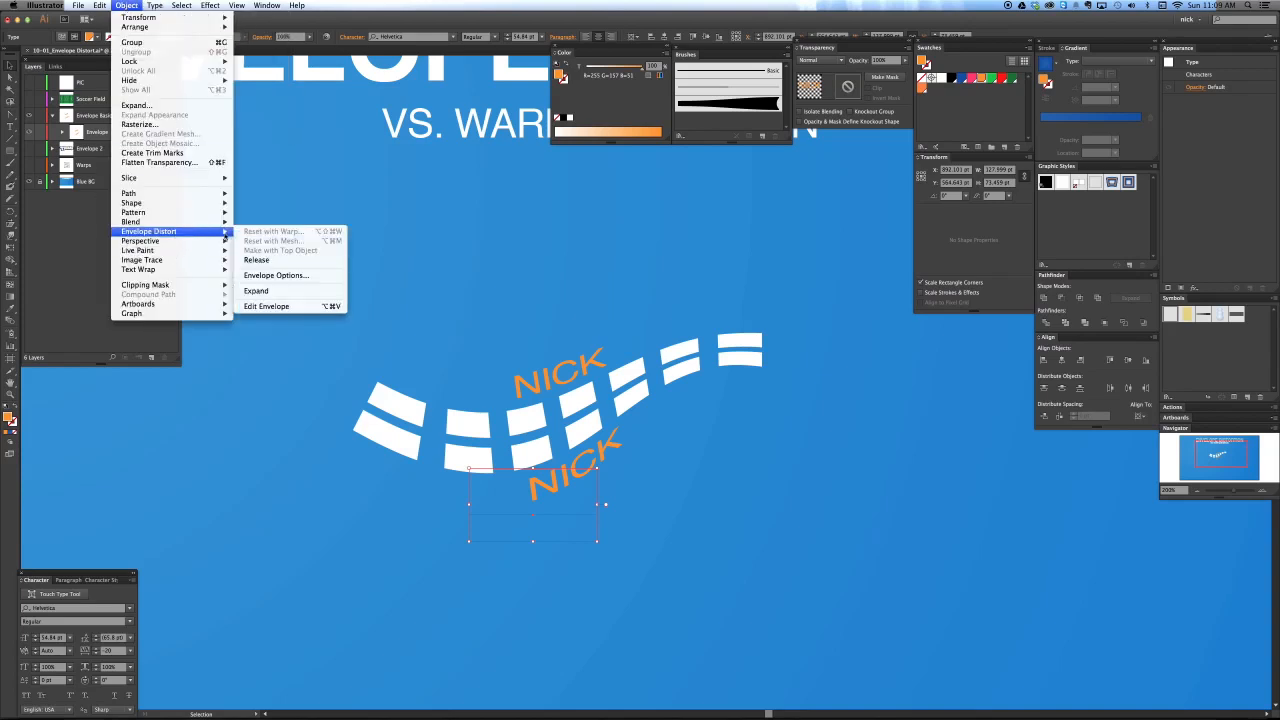
click(296, 307)
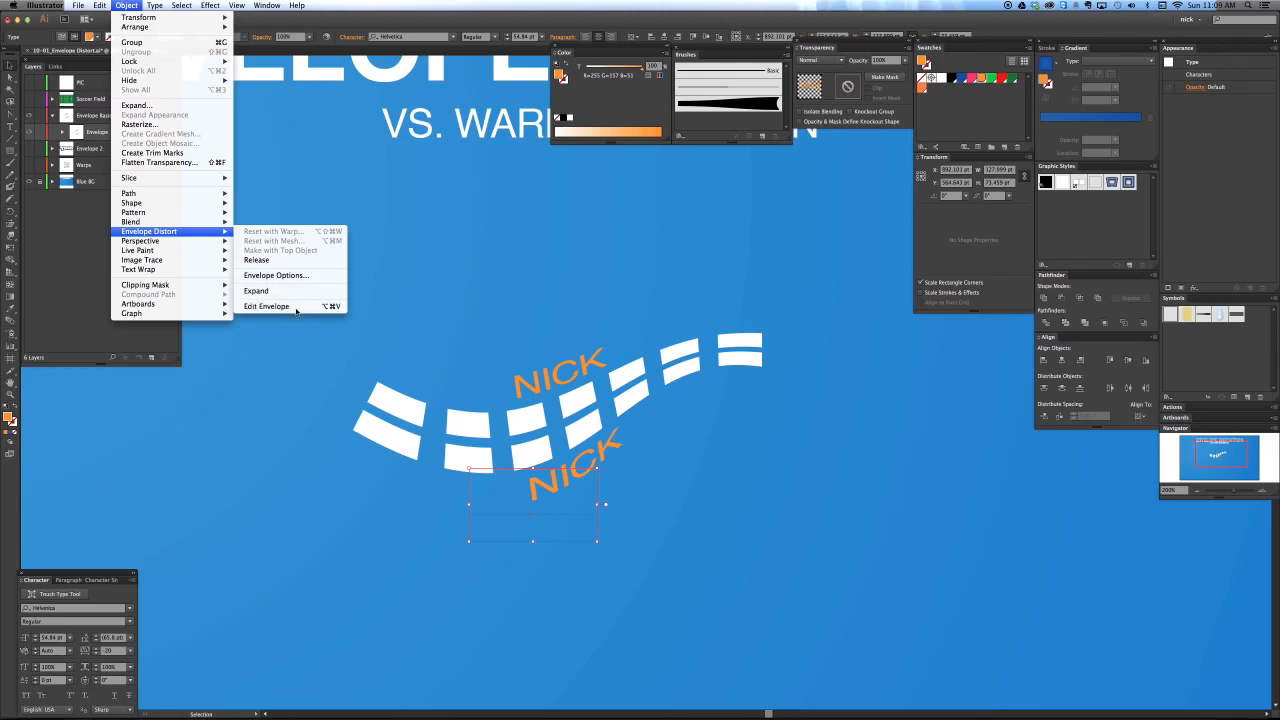
Step: Select the envelope's corner mesh points and examine its curved shape and handles in Outline view
click(349, 456)
key(a)
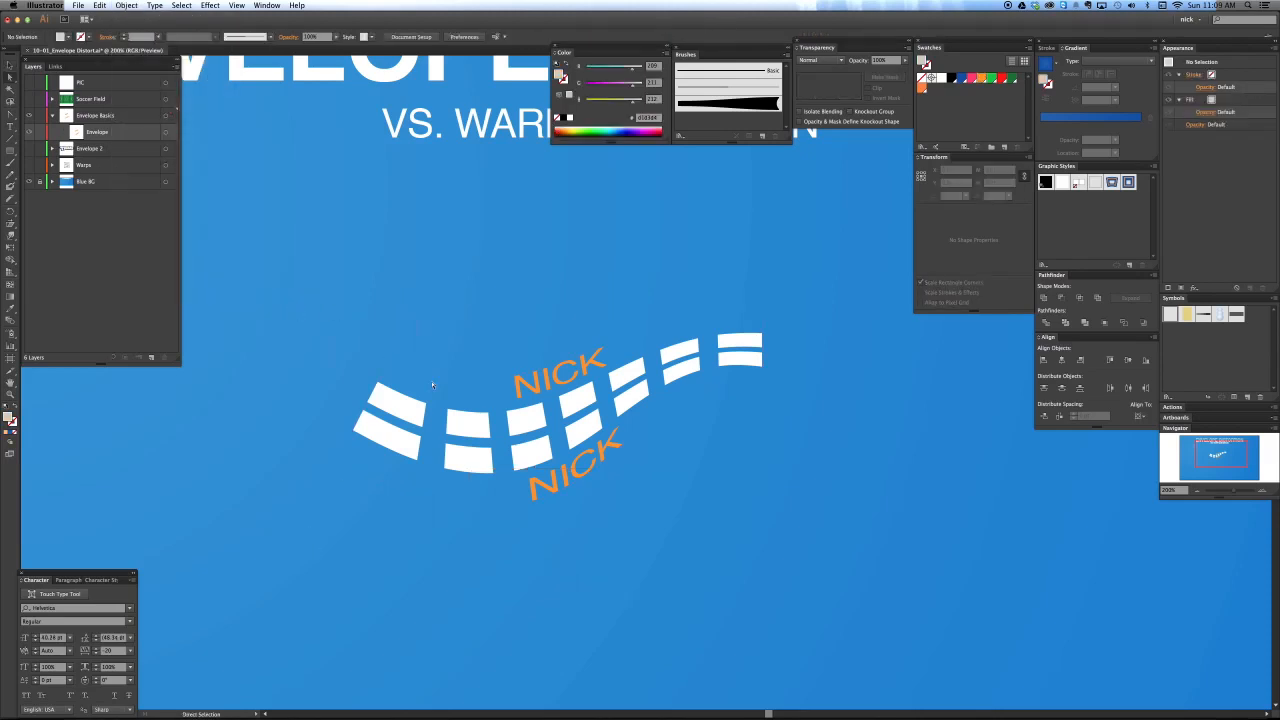
click(408, 402)
click(392, 357)
click(340, 457)
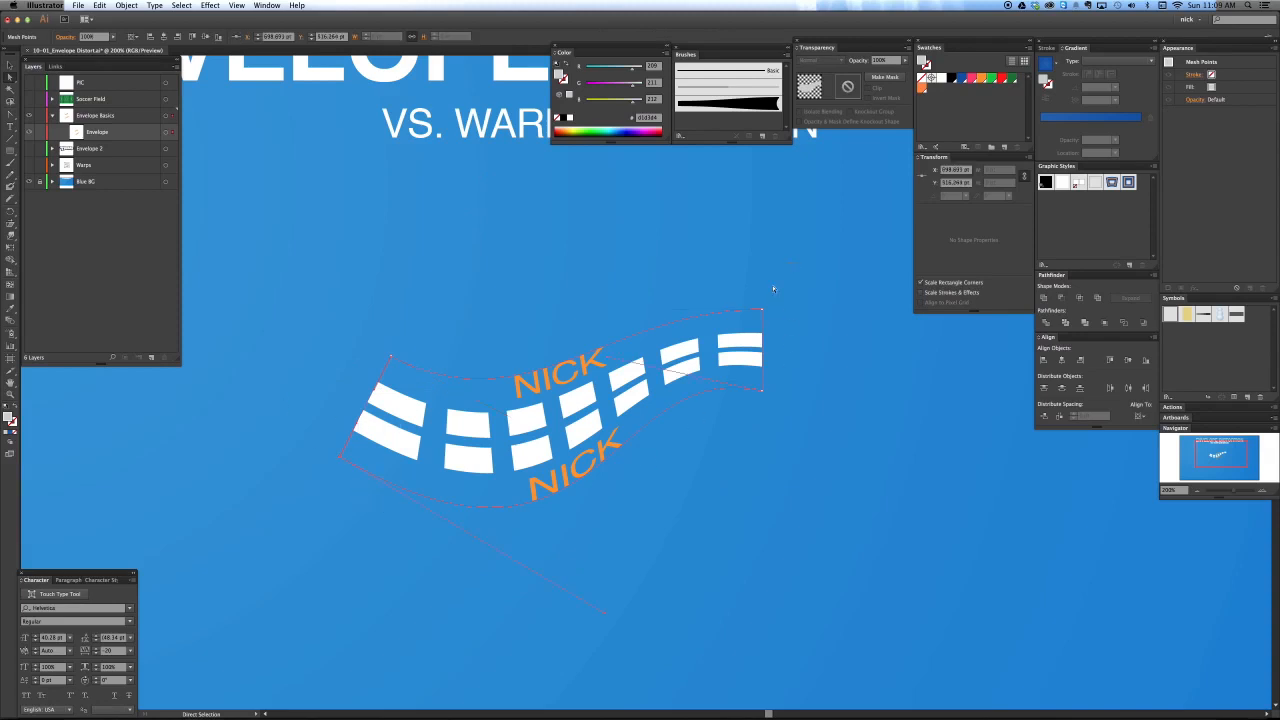
click(762, 389)
key(super+y)
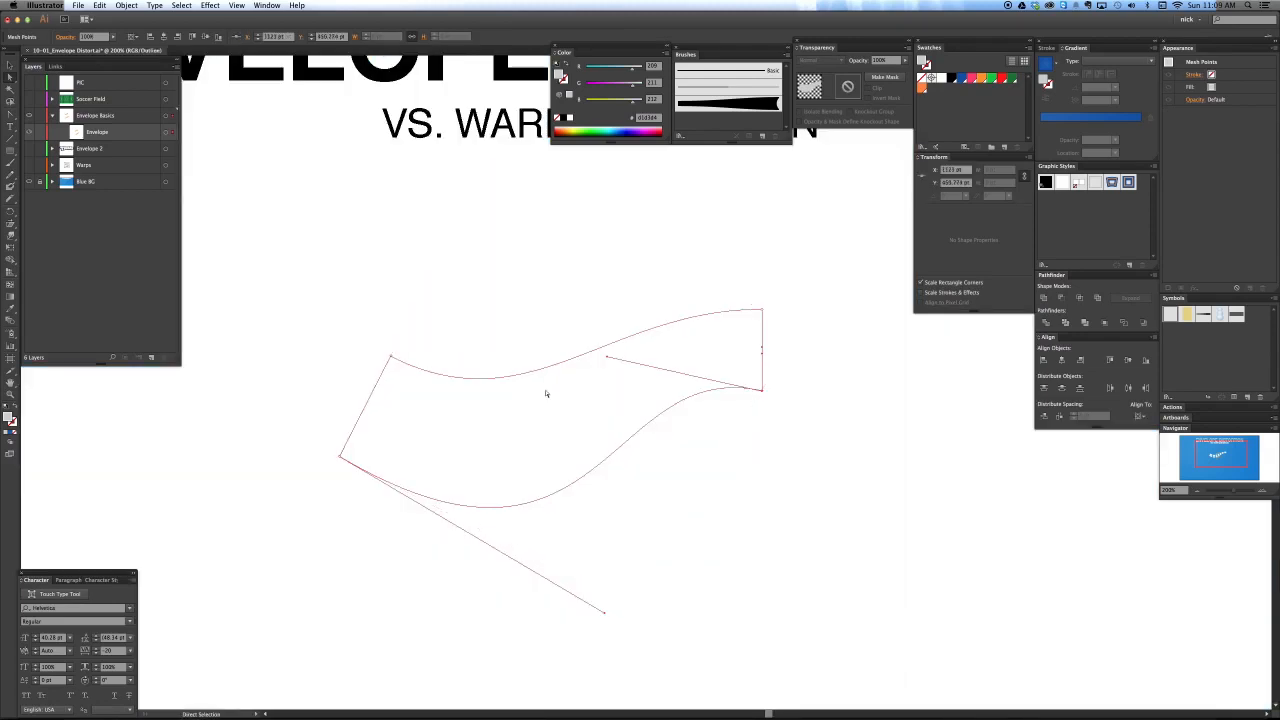
click(734, 492)
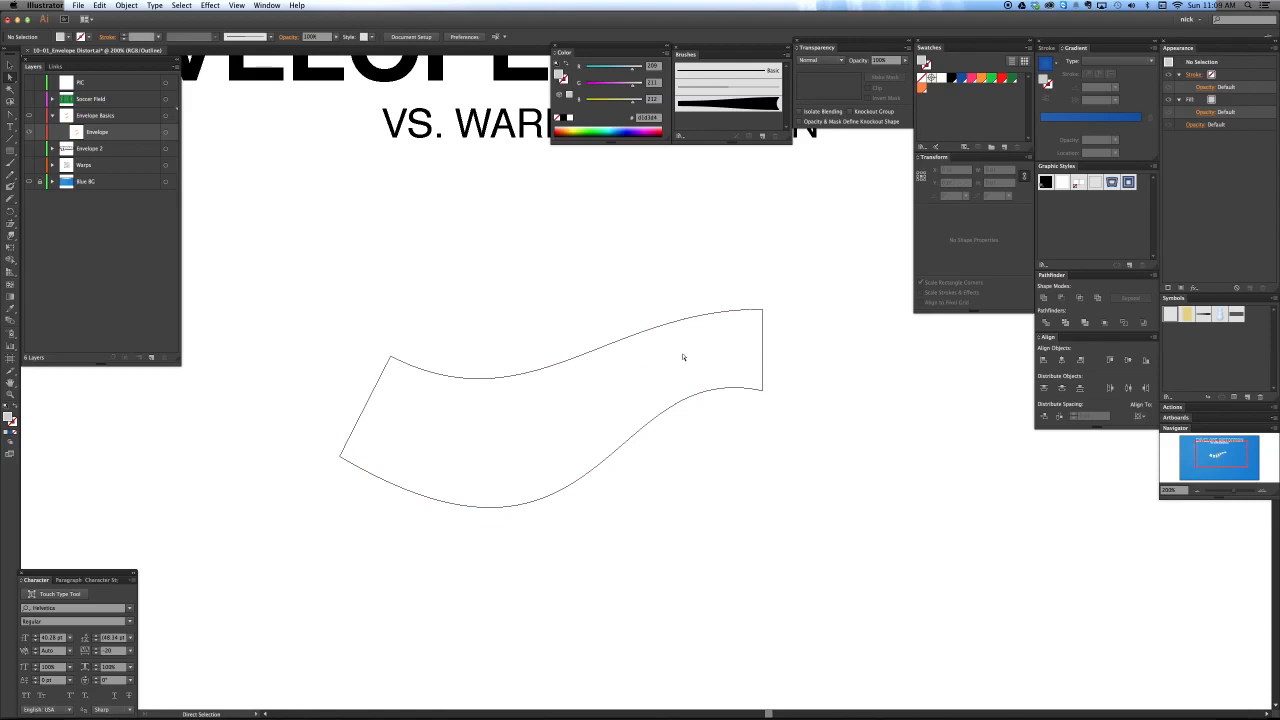
click(390, 357)
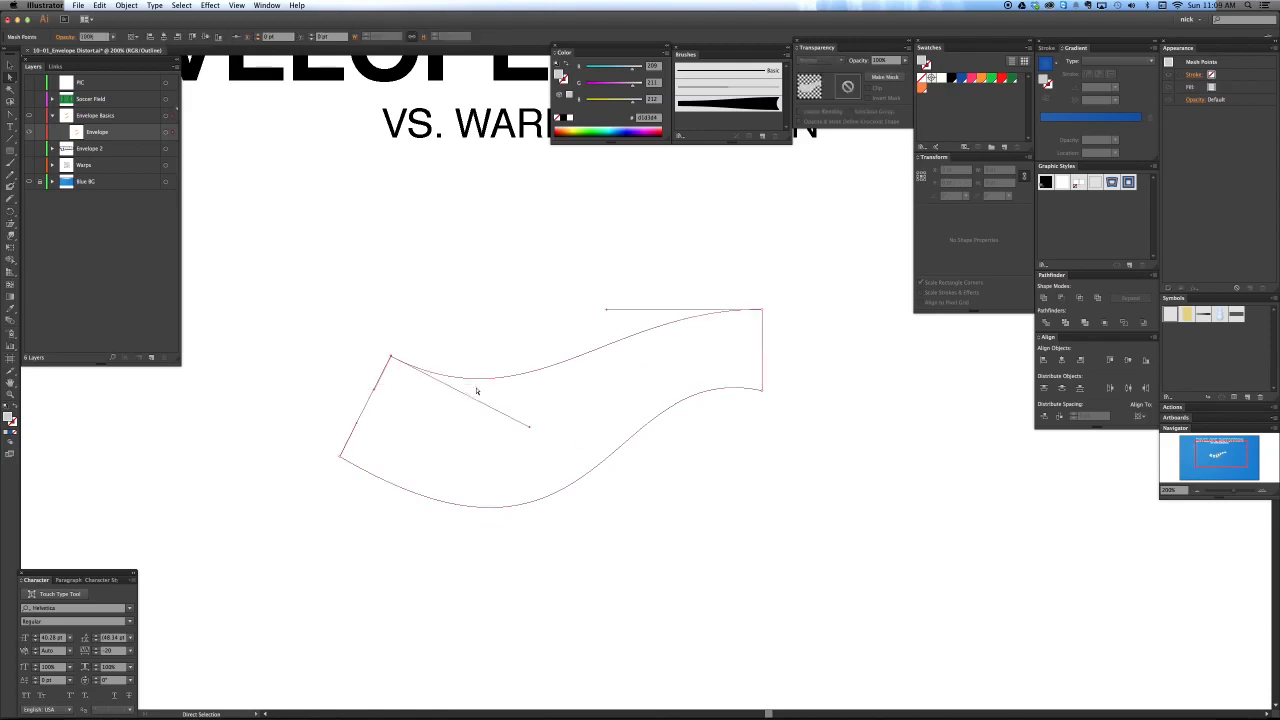
Step: Show the envelope's undistorted contents in Outline view, then return to editing the envelope in Preview
click(126, 5)
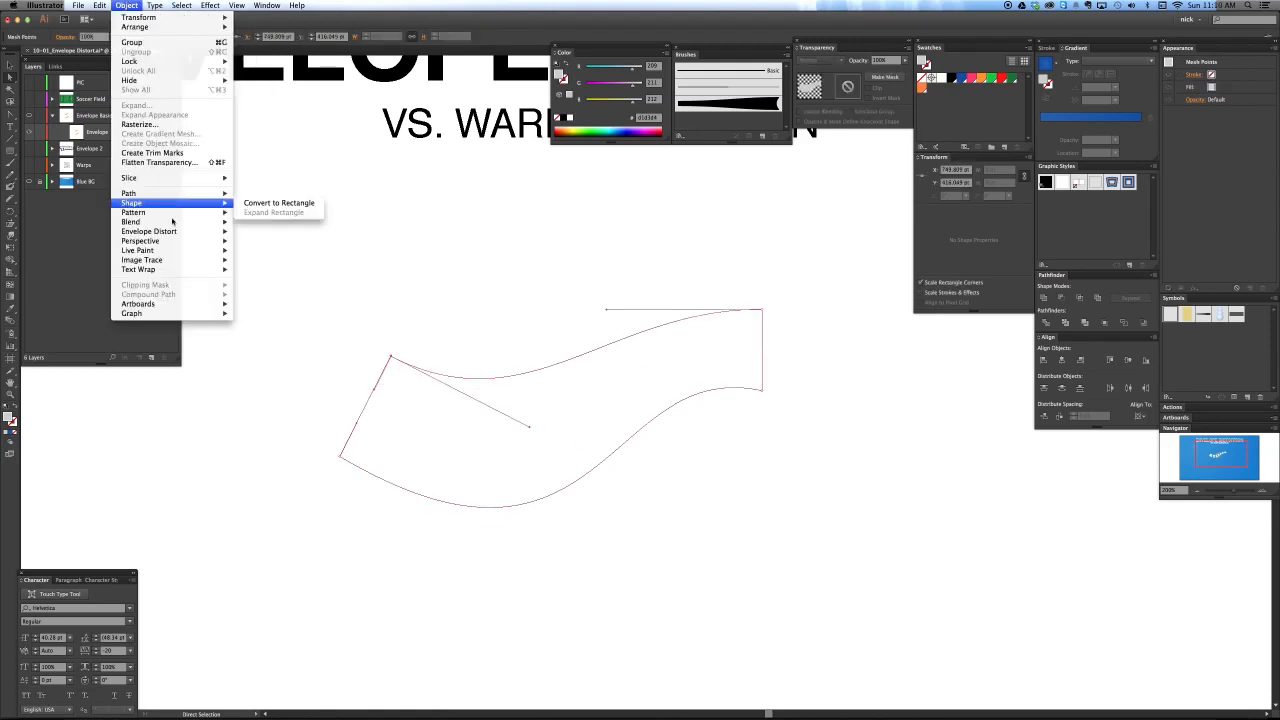
mouse_move(170, 231)
click(278, 307)
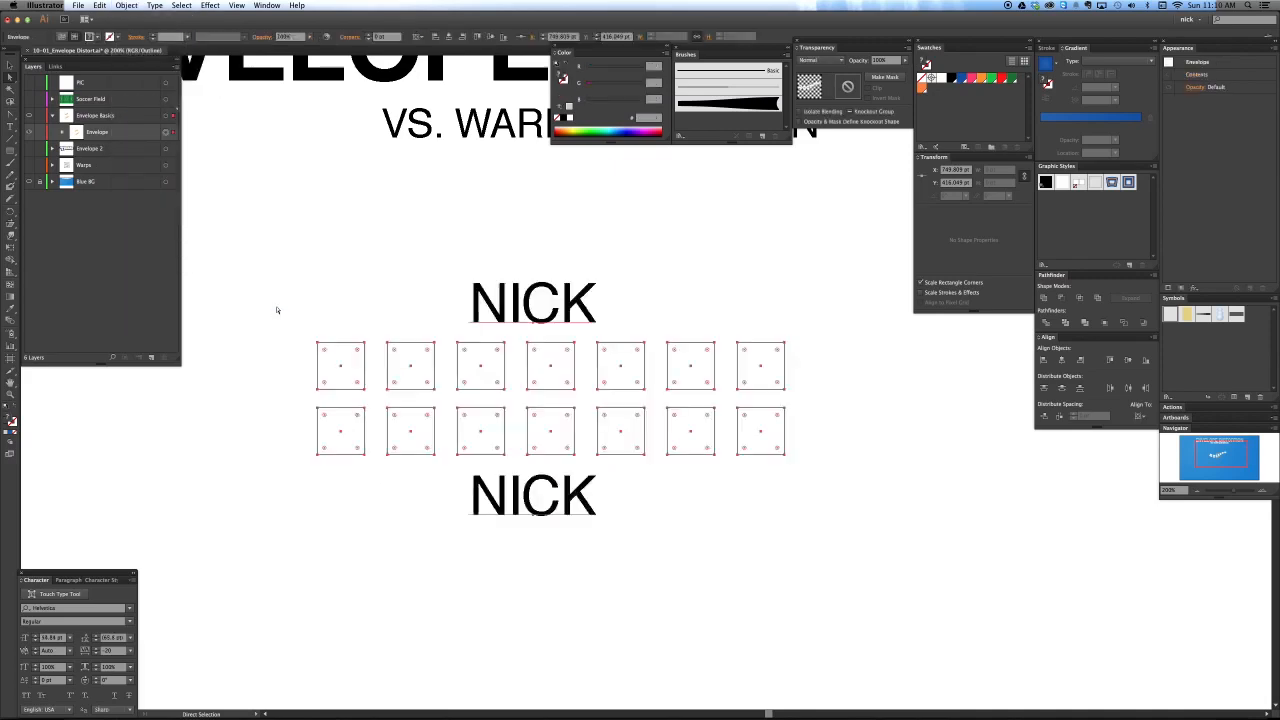
click(155, 5)
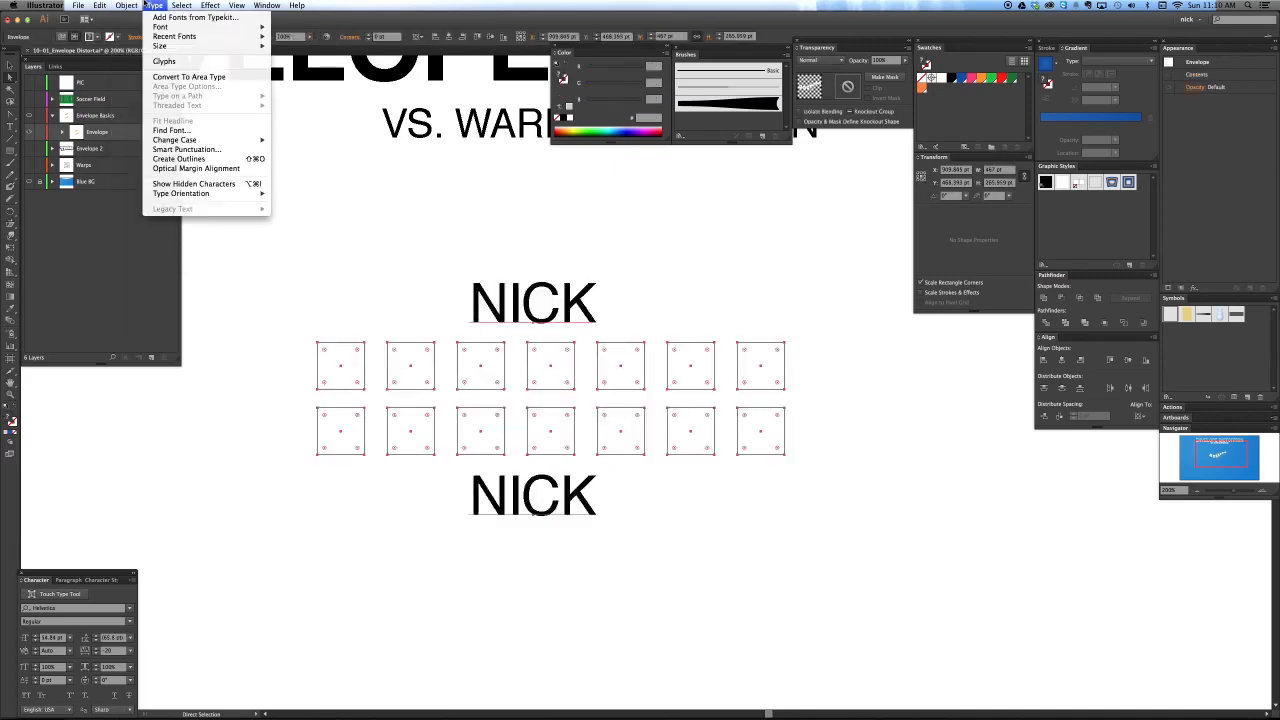
mouse_move(158, 233)
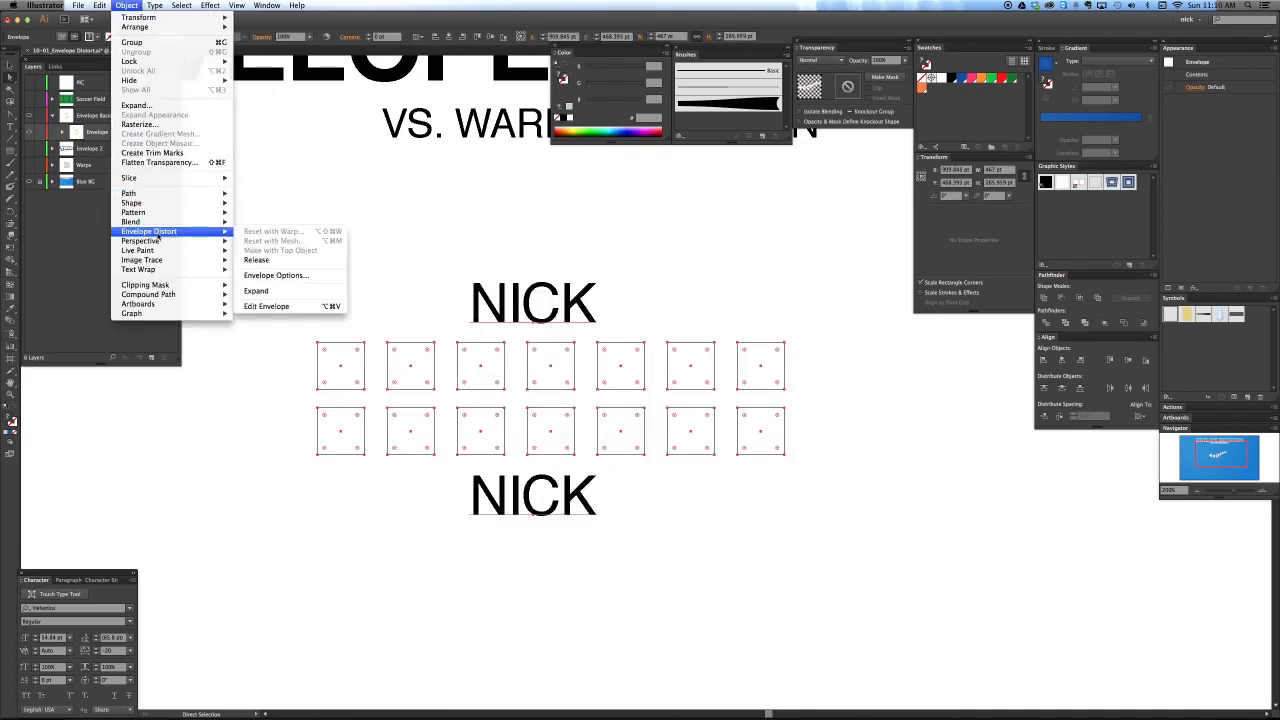
click(271, 306)
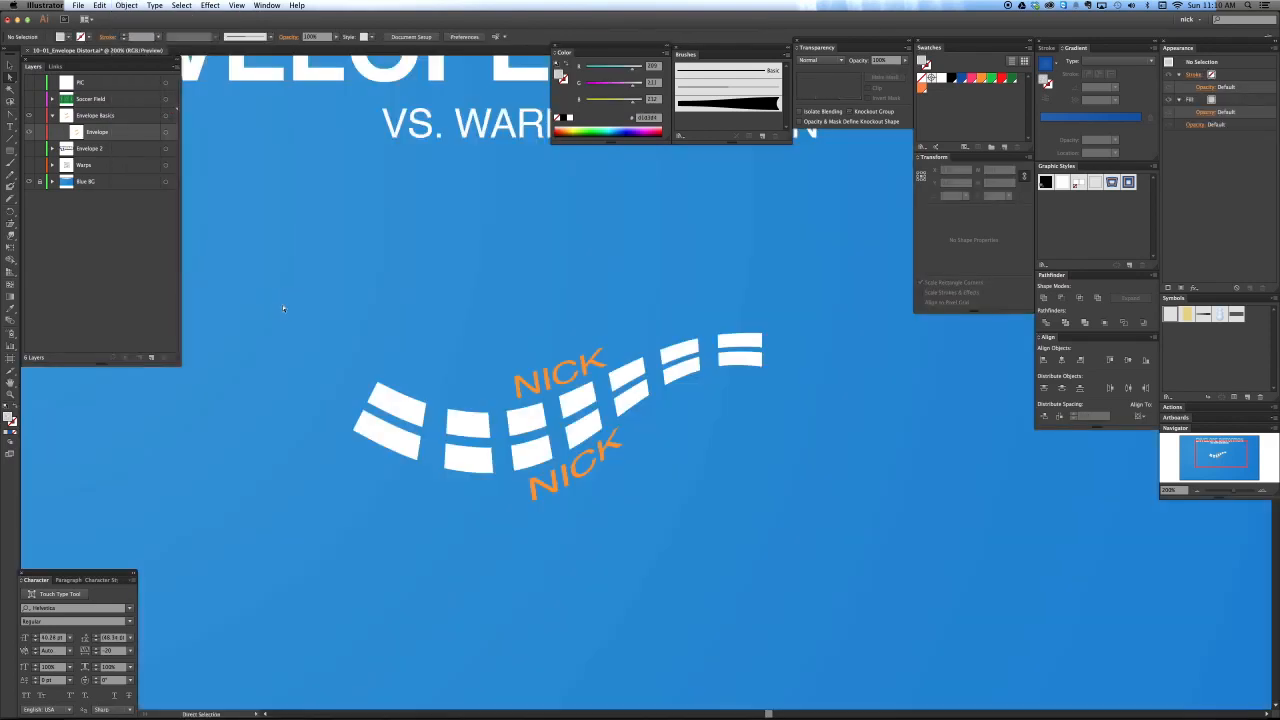
Step: Select the warped envelope, add a new stroke to its appearance, and move the stroke below Contents
click(581, 432)
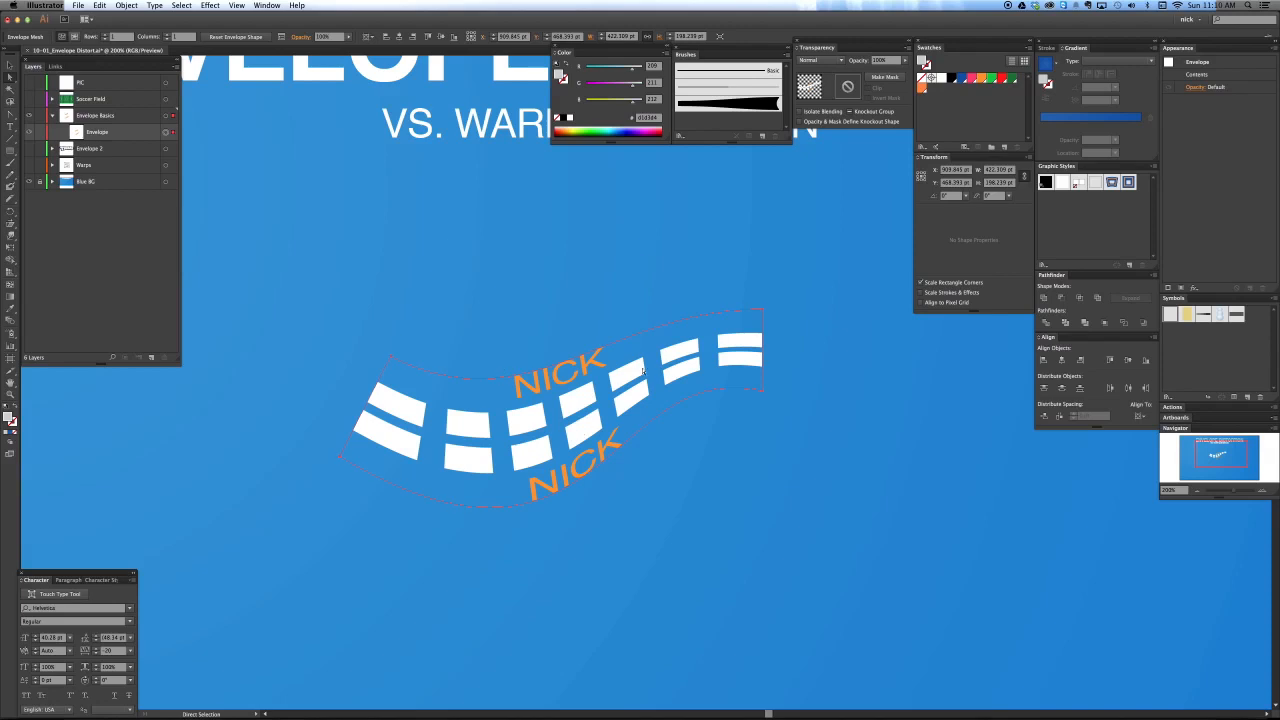
key(v)
click(1202, 78)
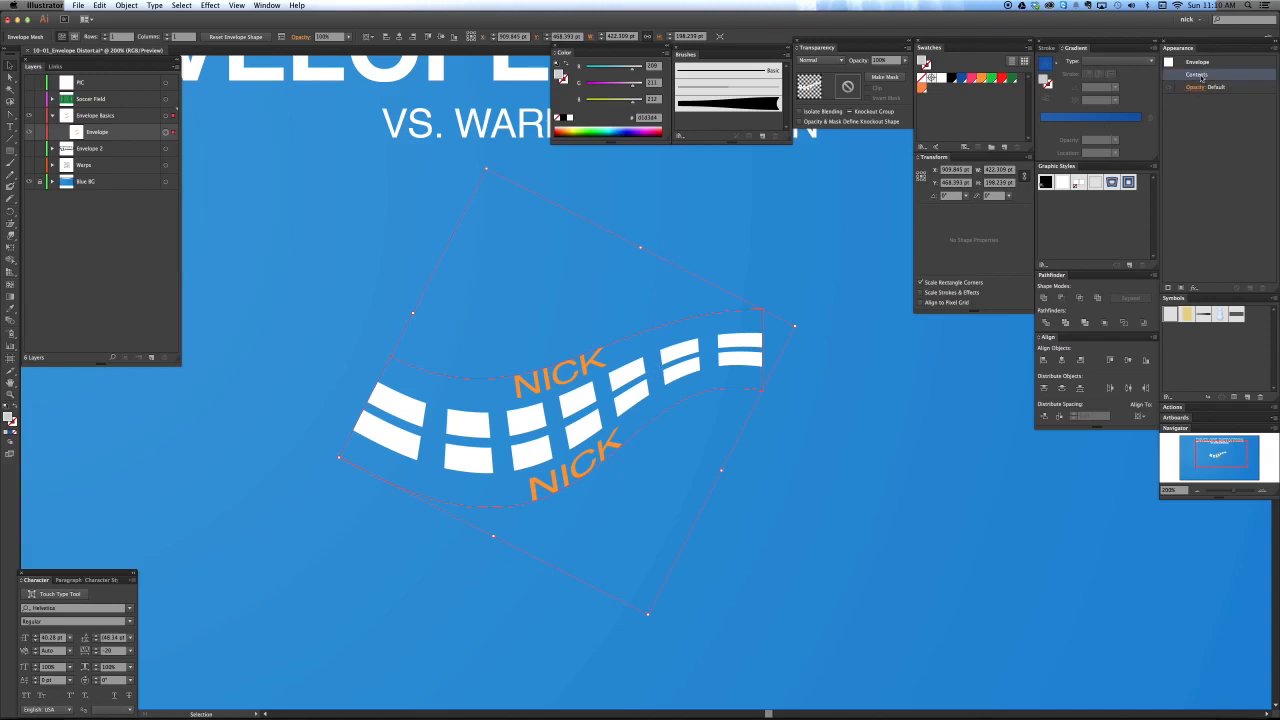
click(1169, 287)
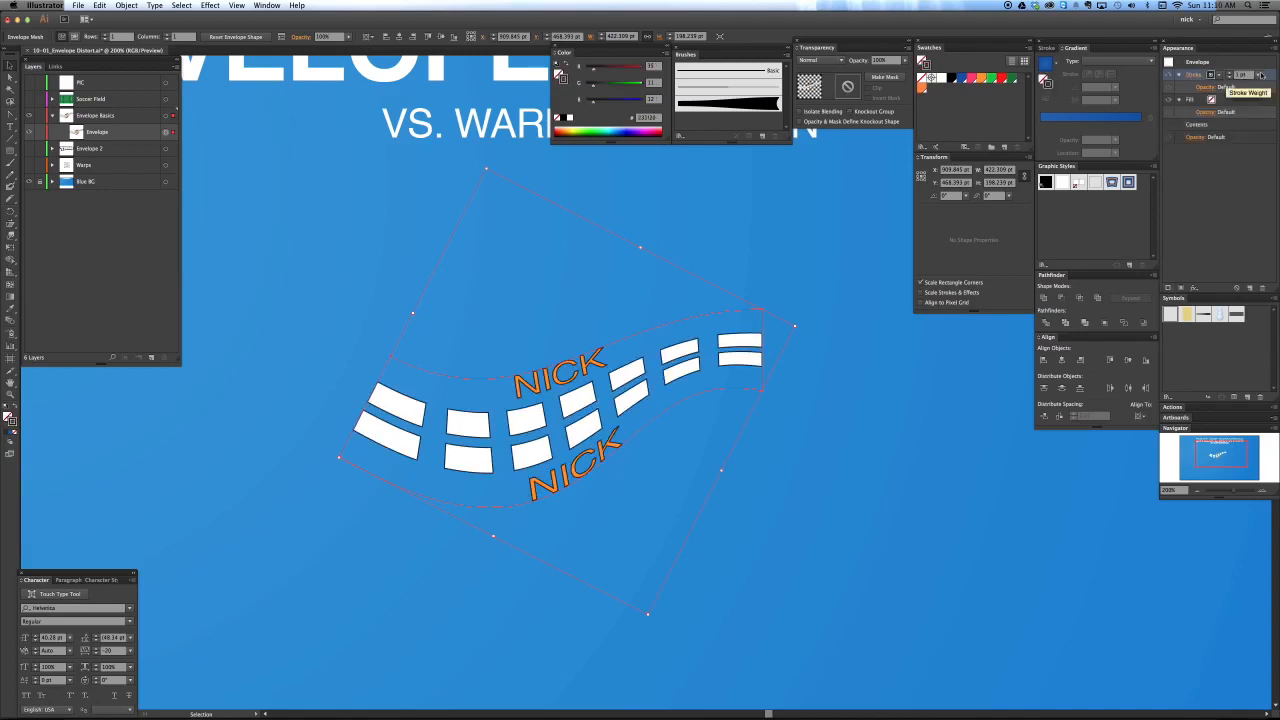
drag(1268, 113, 1266, 131)
Step: Color the envelope's new stroke blue (R=21 G=90 B=173) and set its weight to 8 pt
click(1229, 113)
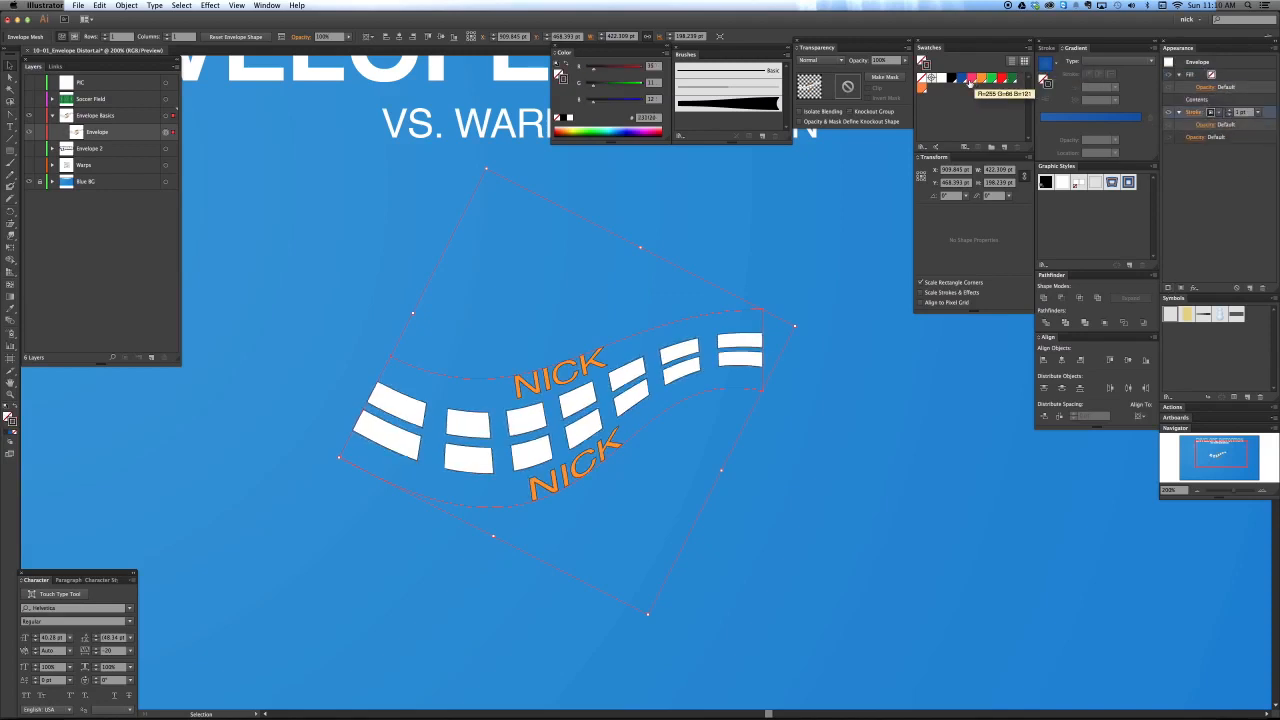
click(962, 79)
click(1231, 111)
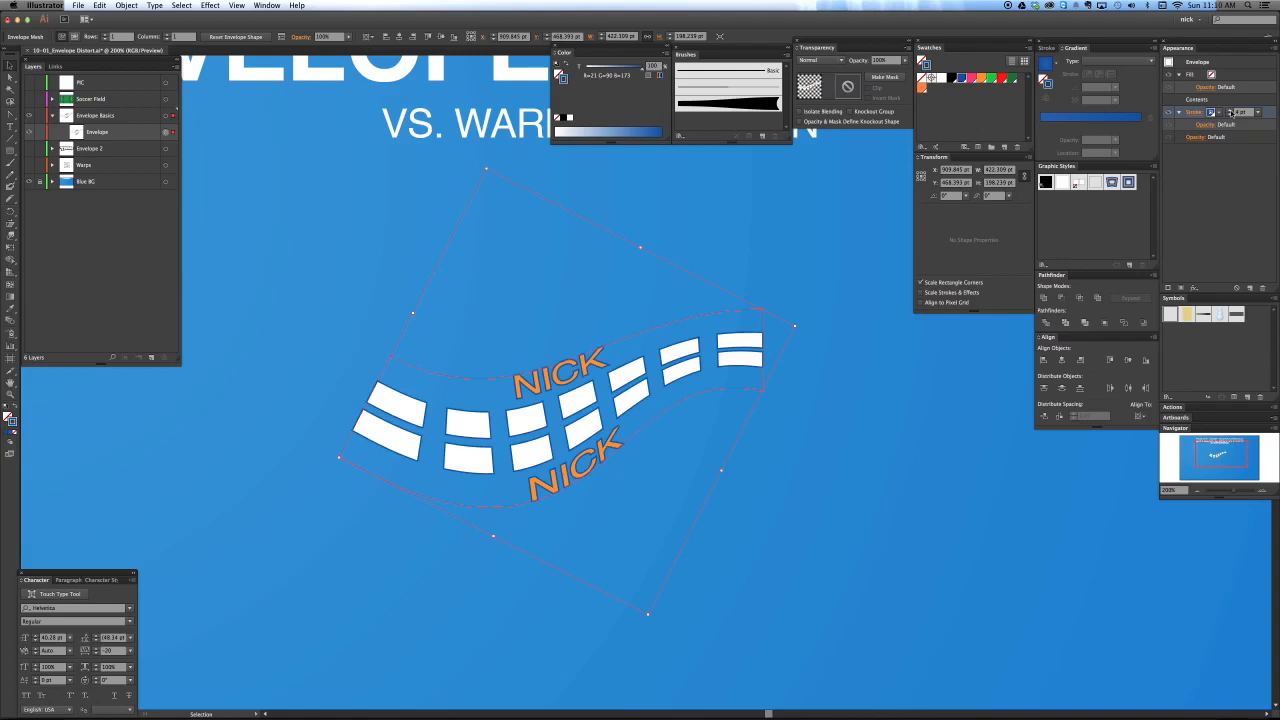
click(1231, 111)
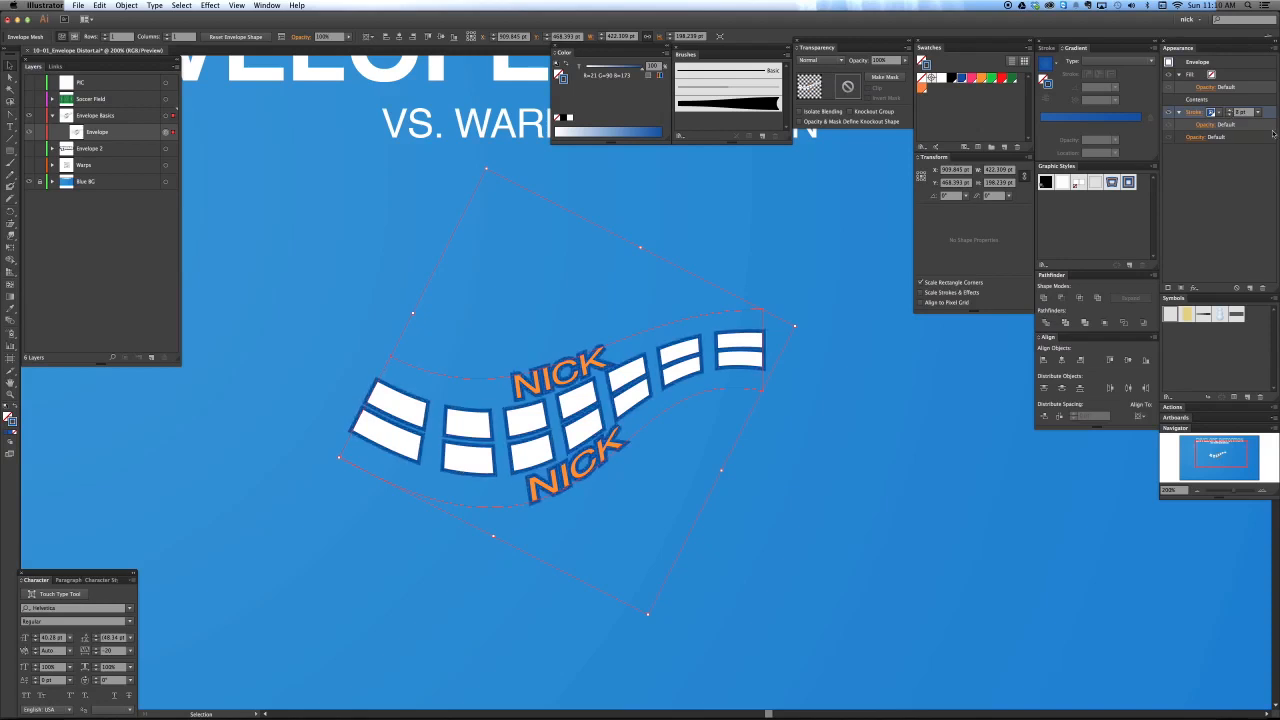
Step: Target the whole envelope in its appearance and add a Drop Shadow effect with the preview turned on
click(1227, 67)
click(1196, 289)
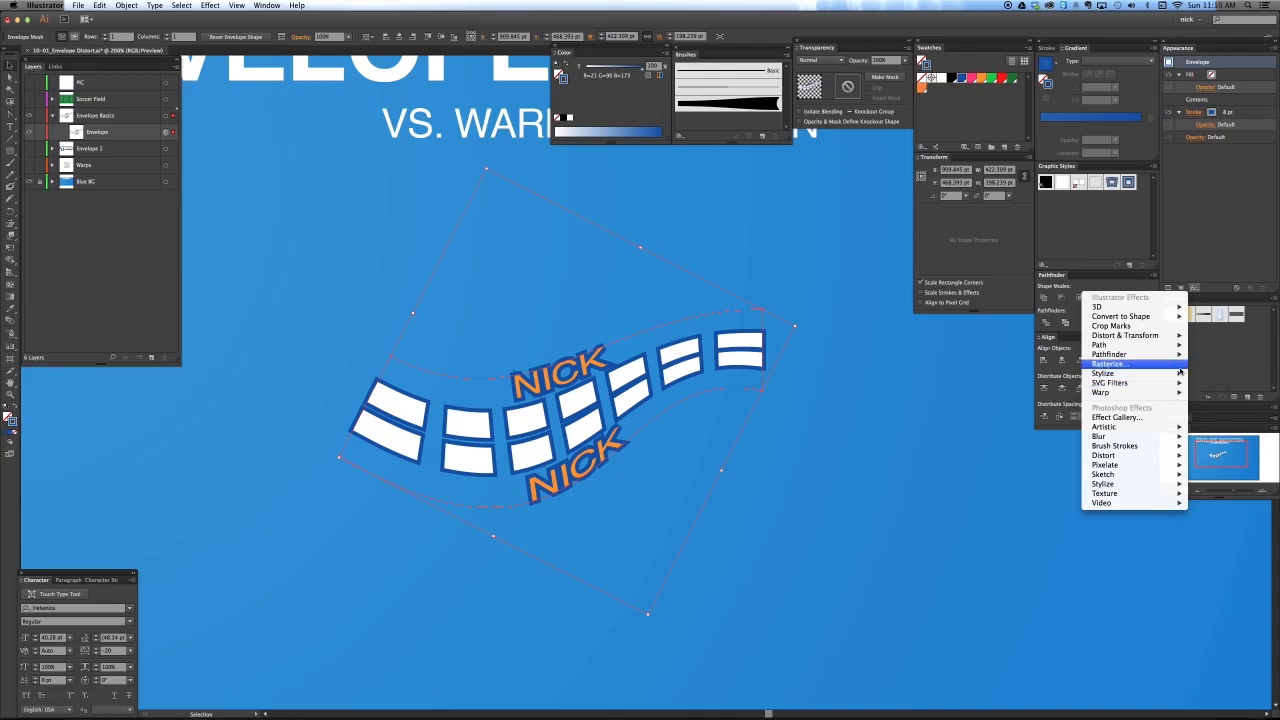
mouse_move(1183, 376)
click(1222, 373)
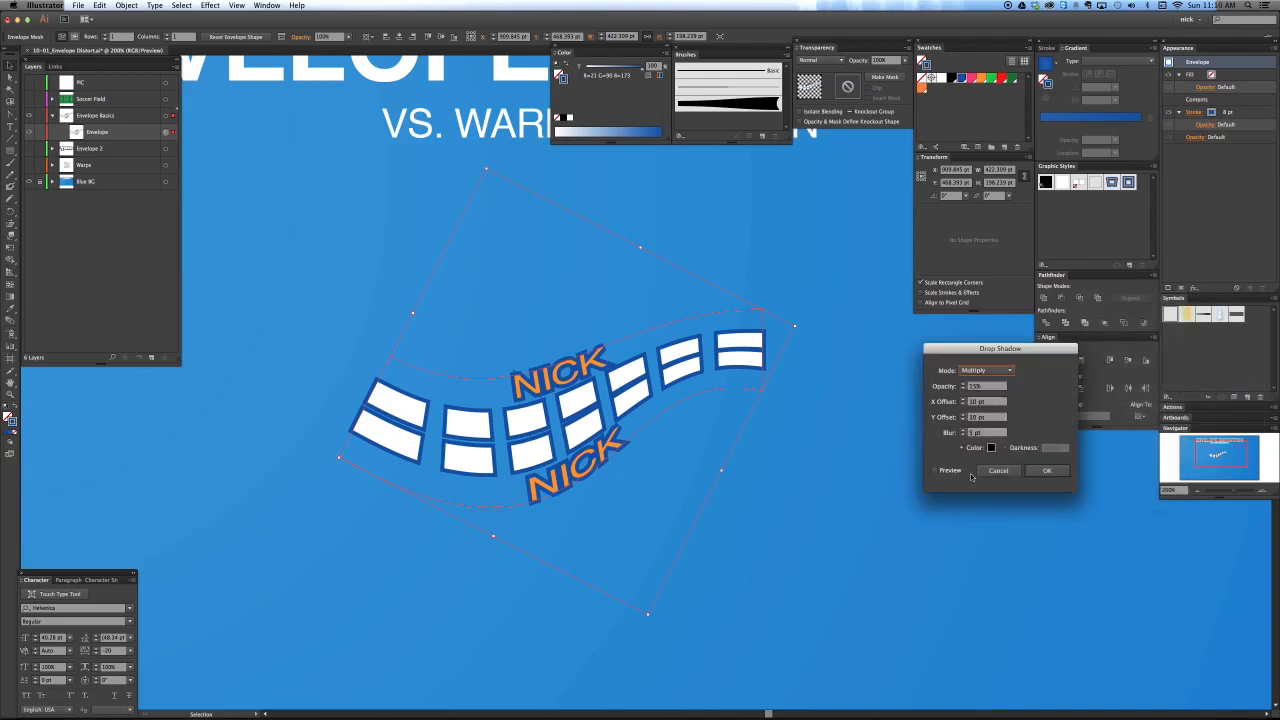
click(946, 471)
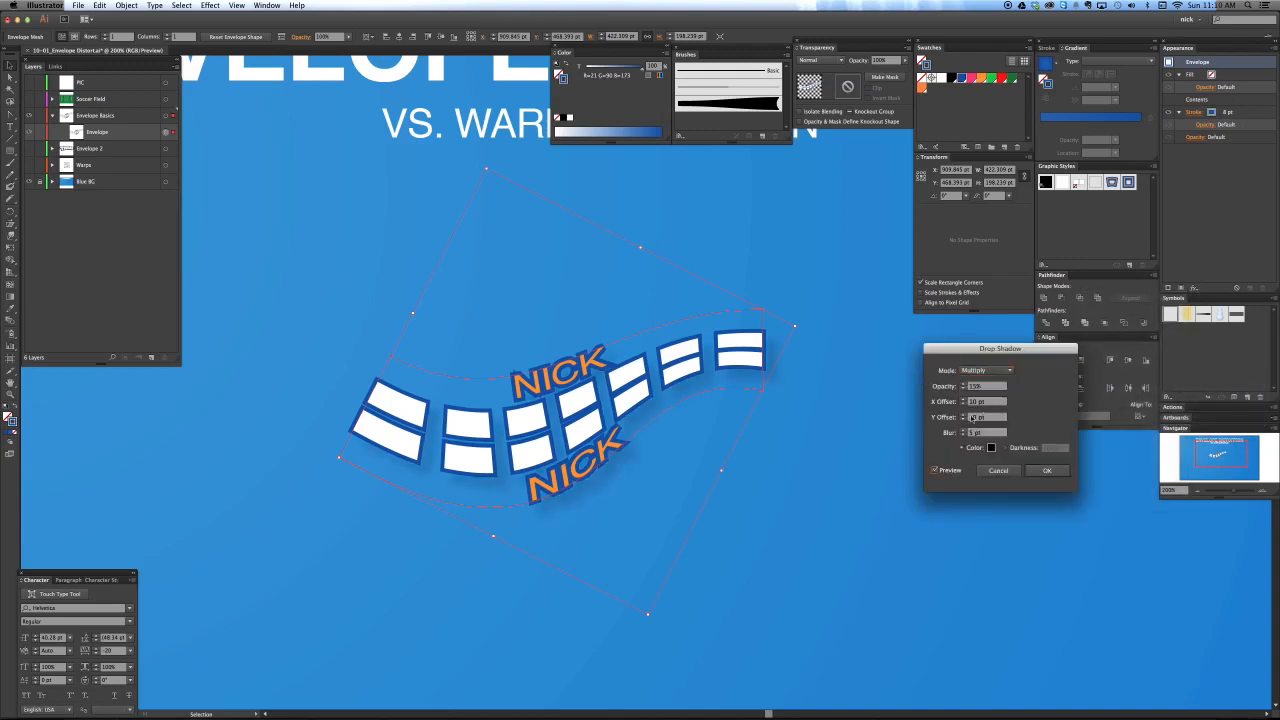
Step: Set the drop shadow color to the blue swatch R=21 G=90 B=173, apply the effect, and check the envelope deselected before reselecting it
click(991, 447)
click(745, 331)
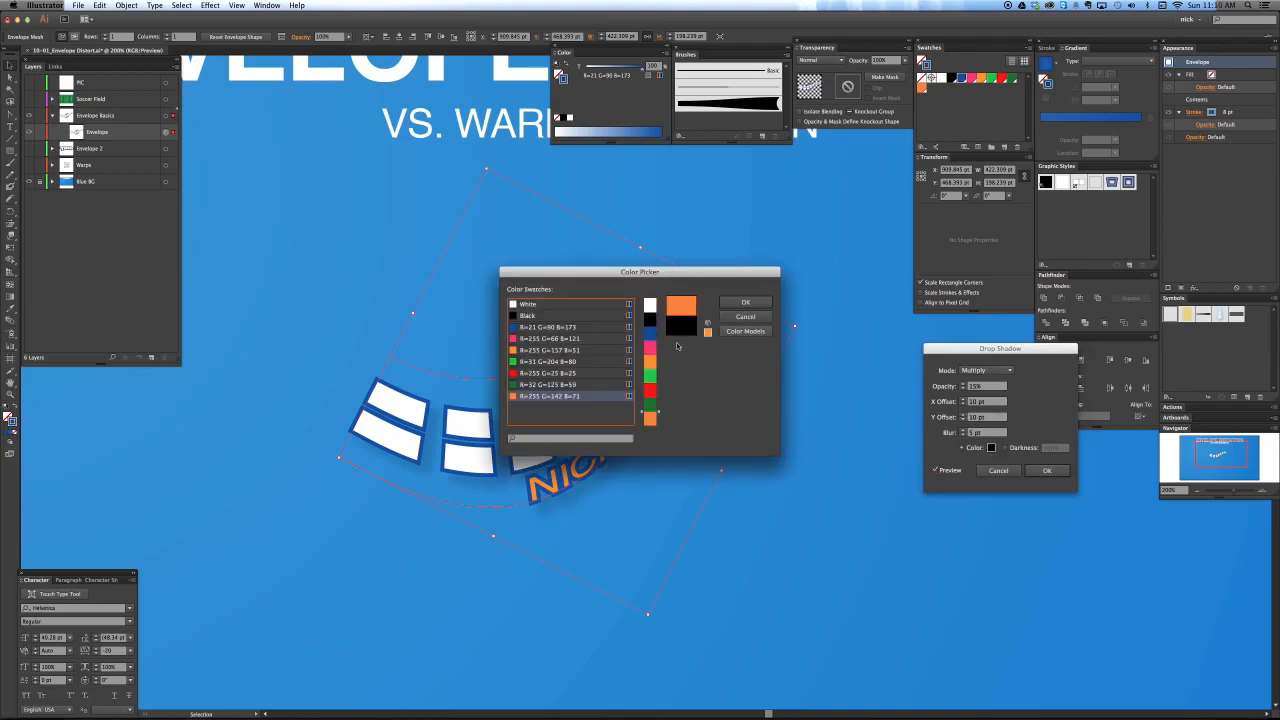
click(550, 330)
key(Return)
key(Return)
click(809, 420)
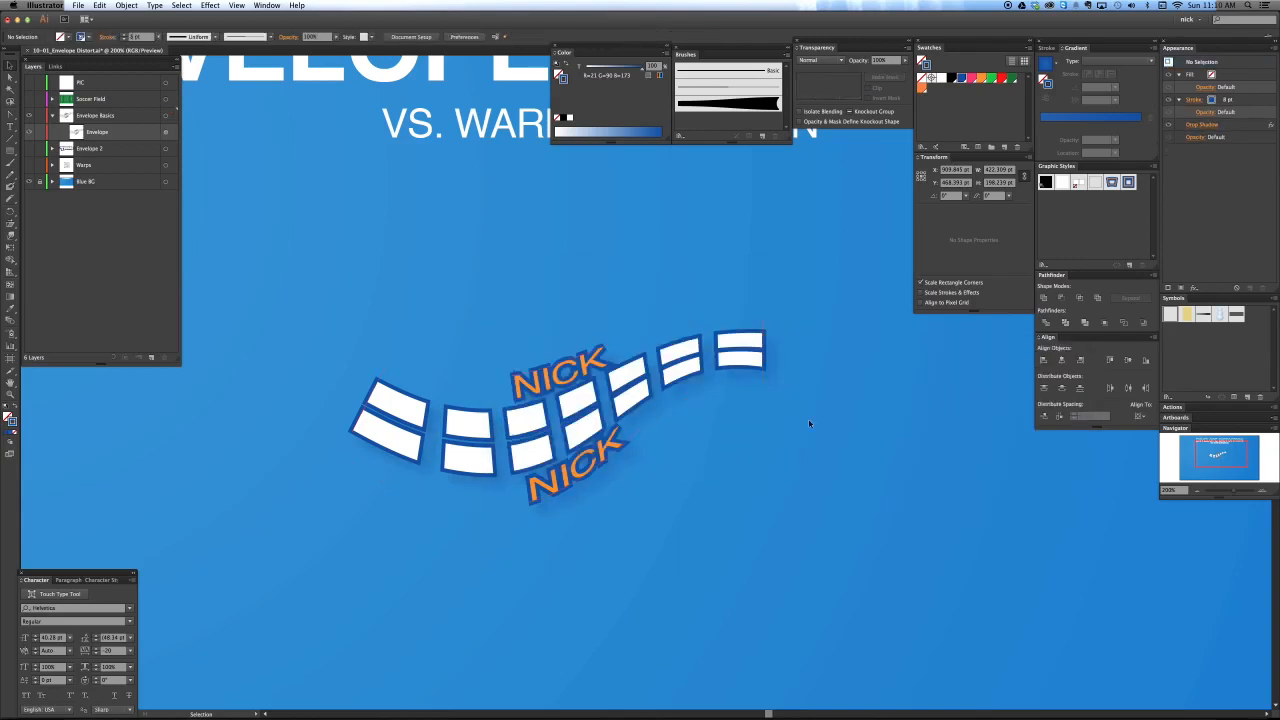
click(622, 398)
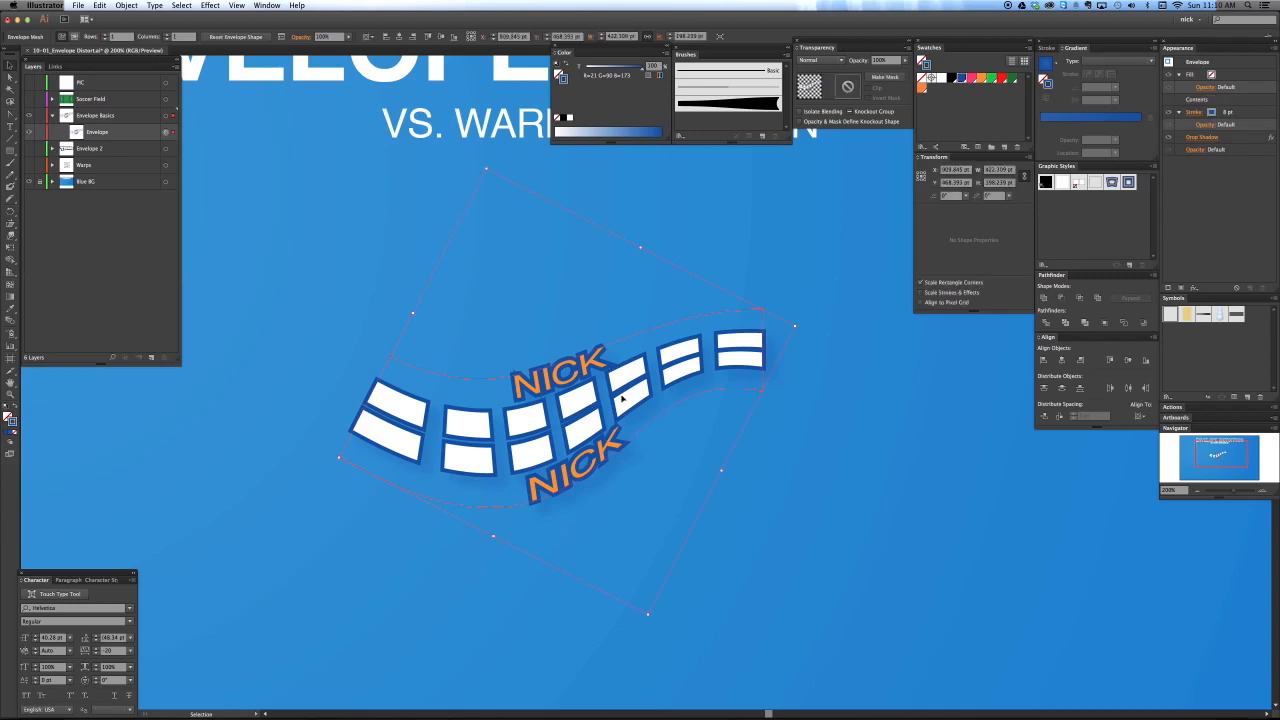
click(816, 473)
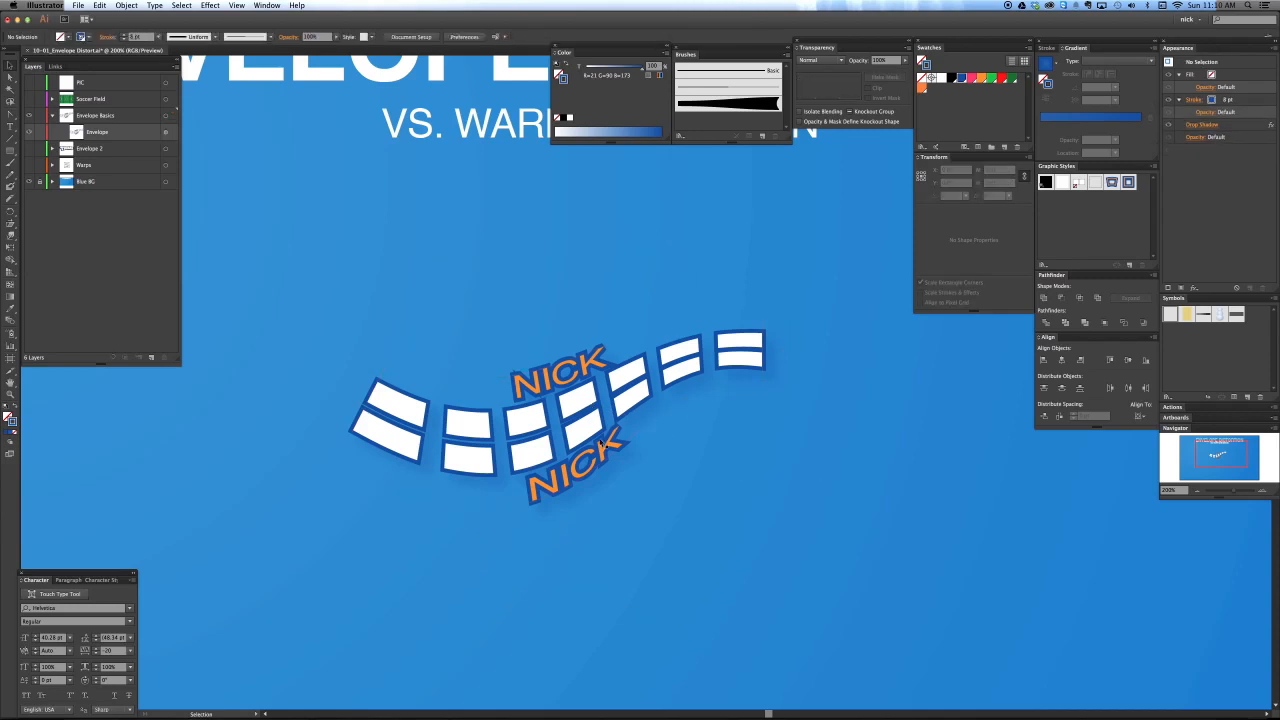
key(a)
key(v)
click(706, 447)
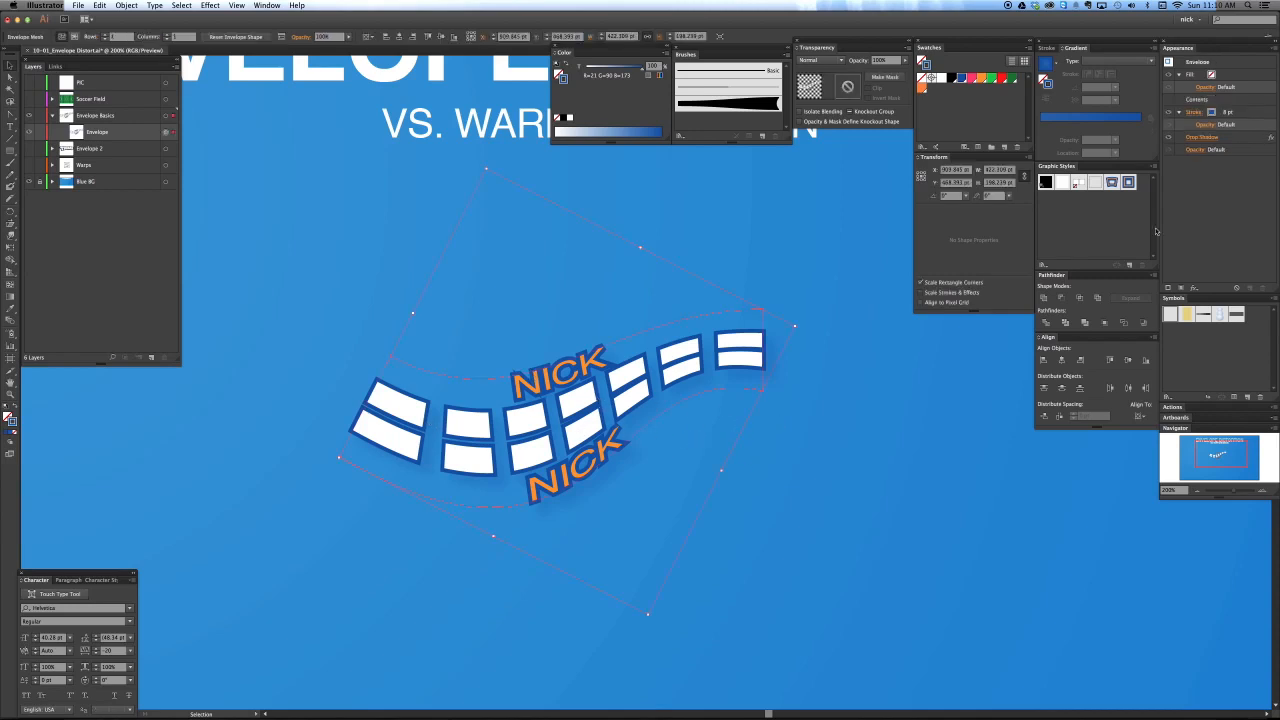
click(838, 463)
Step: Start editing the envelope's contents and exclude both NICK text objects from the selection, leaving only the rectangles selected
click(588, 412)
key(alt+super)
key(shift+super+p)
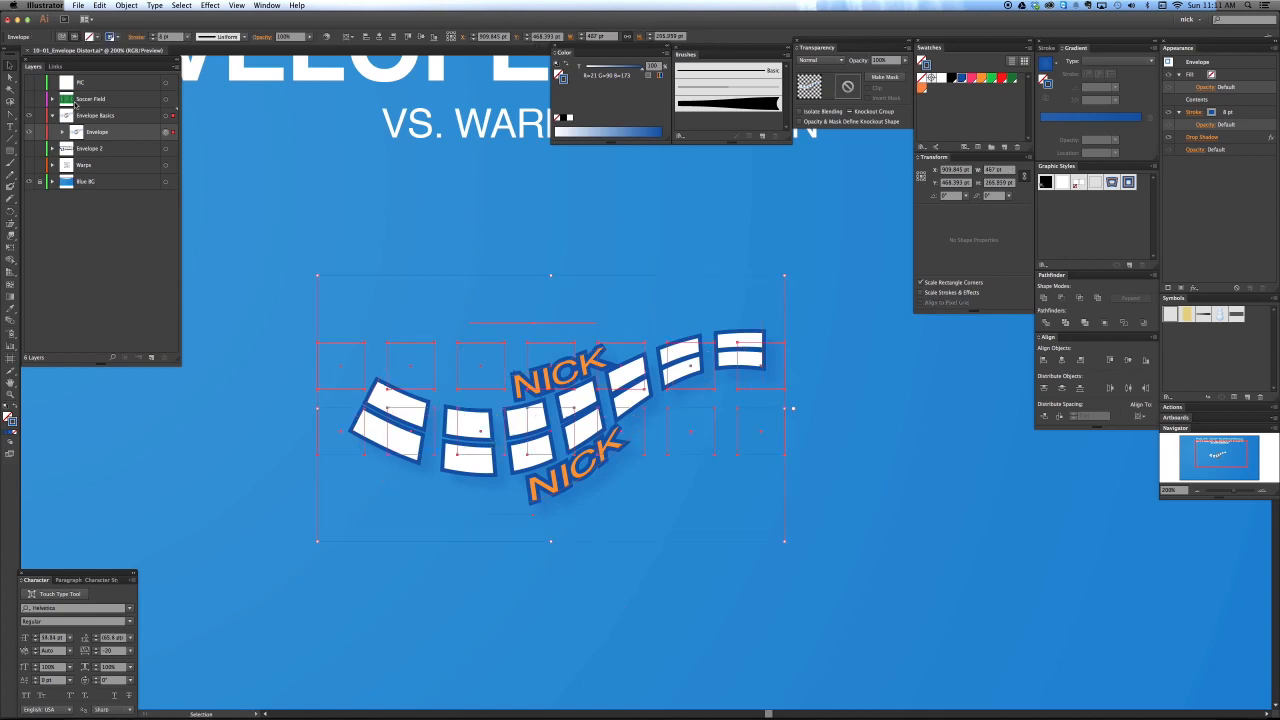
click(62, 133)
shift+click(161, 149)
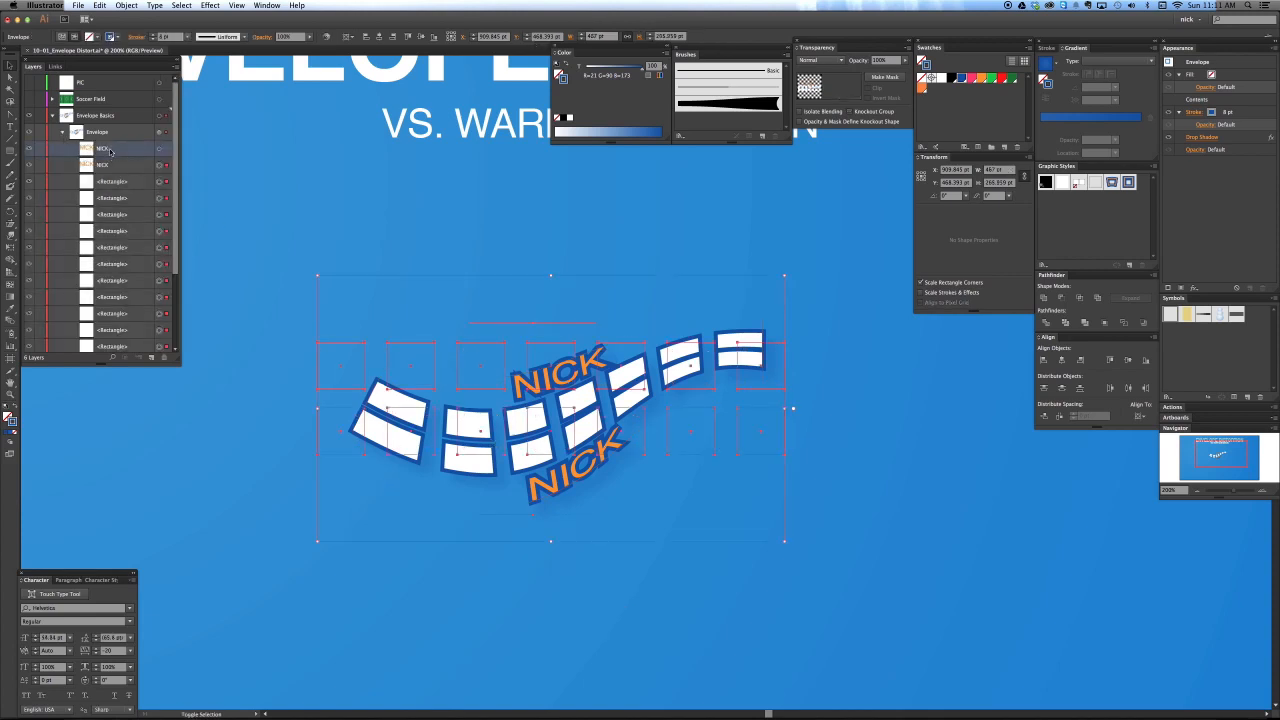
shift+click(161, 165)
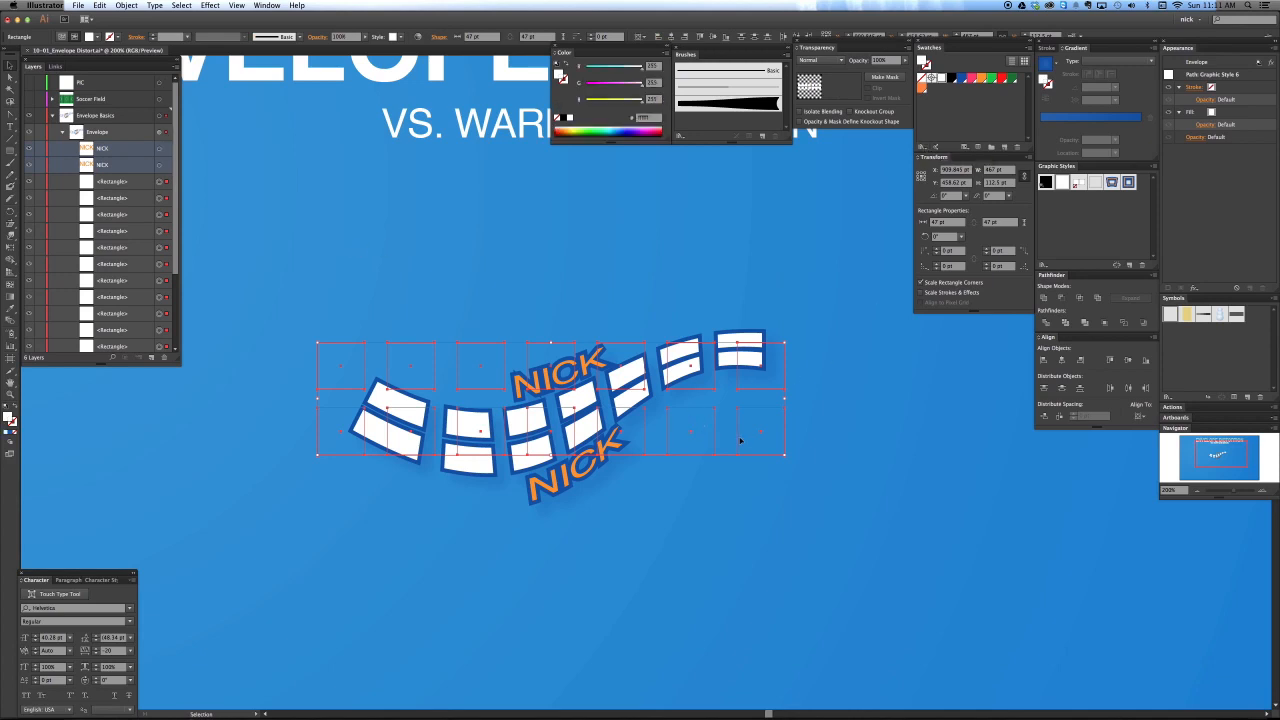
Step: Open the Basic Graphics_Lines pattern swatch library, place it clear of the artwork, and make it taller
click(922, 147)
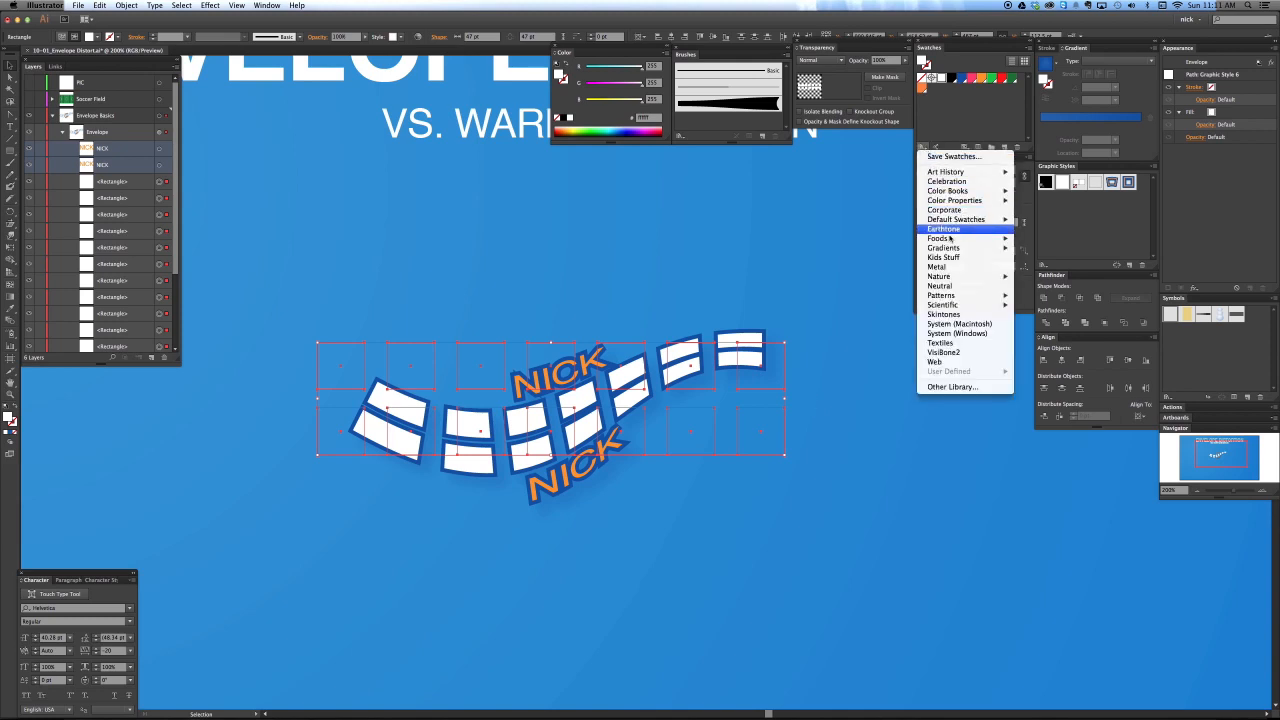
mouse_move(975, 297)
mouse_move(1037, 300)
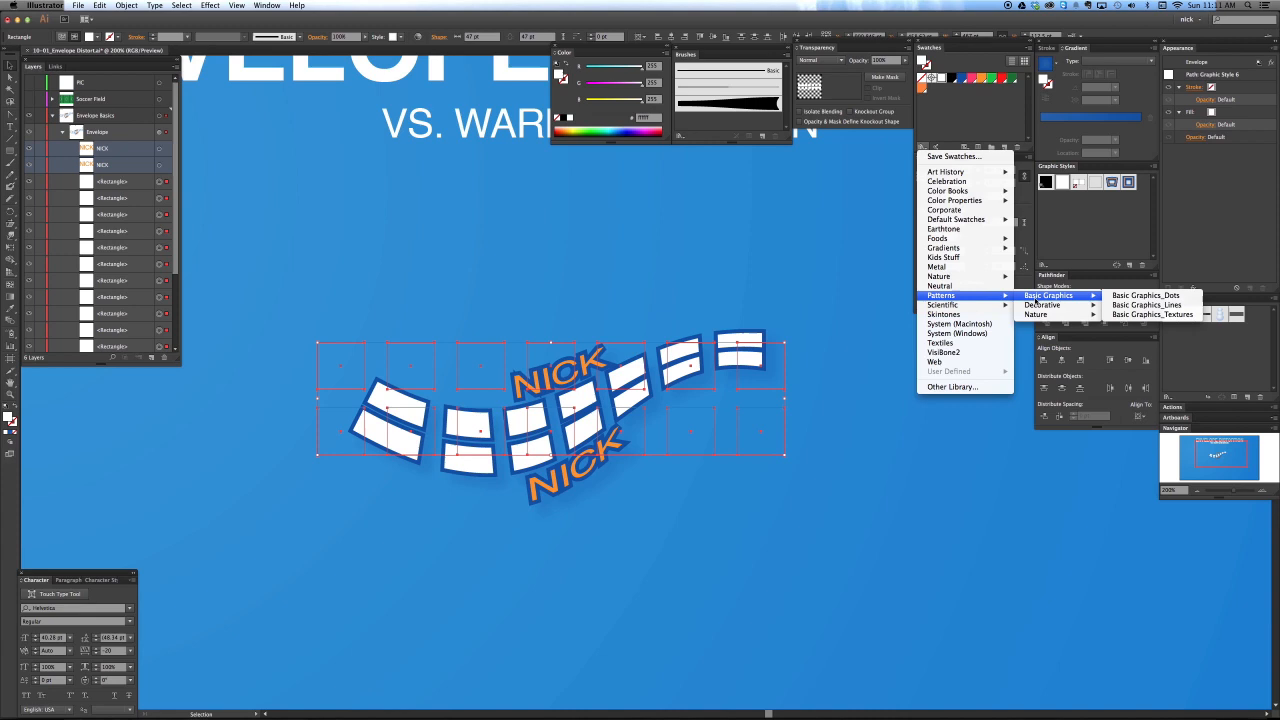
click(1117, 305)
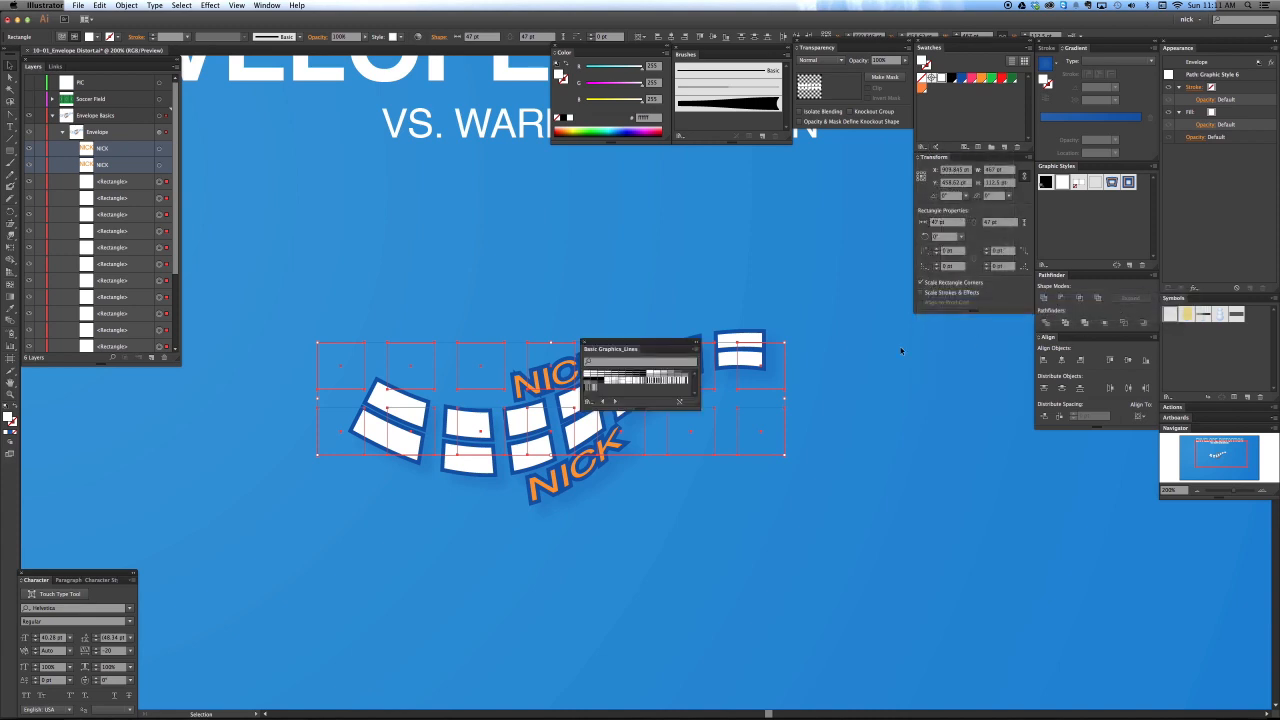
drag(685, 345, 855, 235)
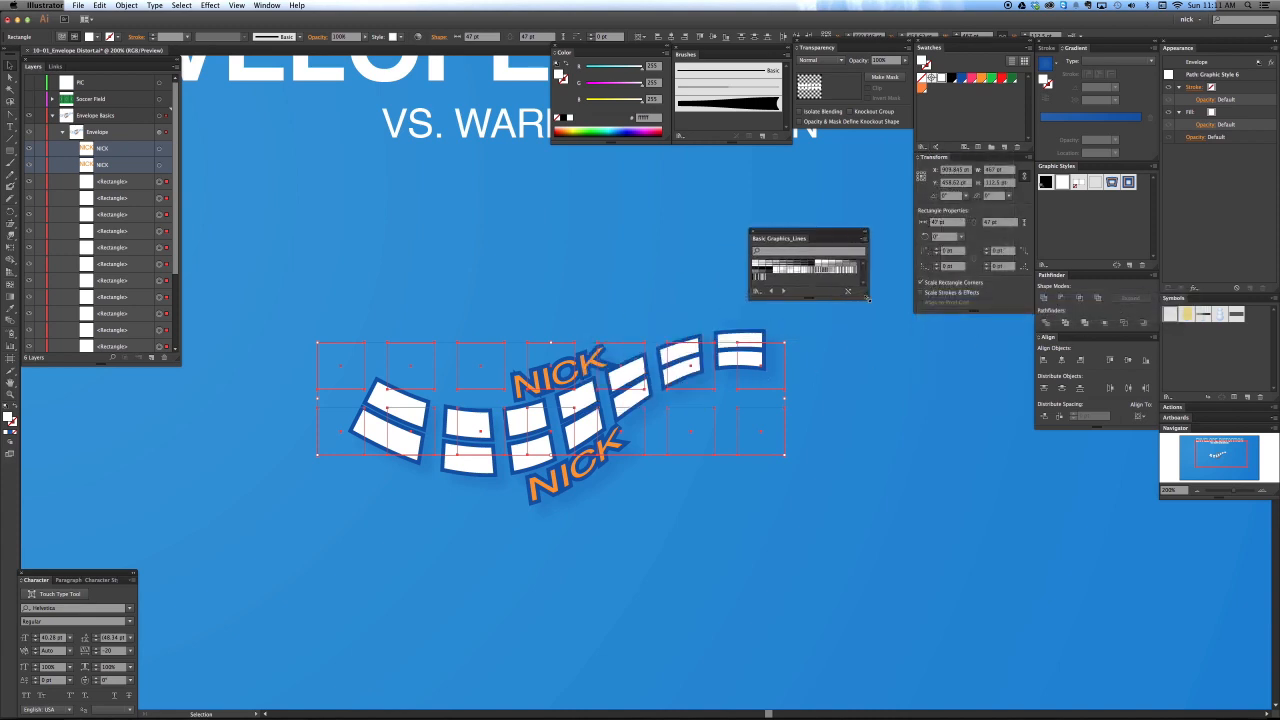
drag(866, 302, 866, 352)
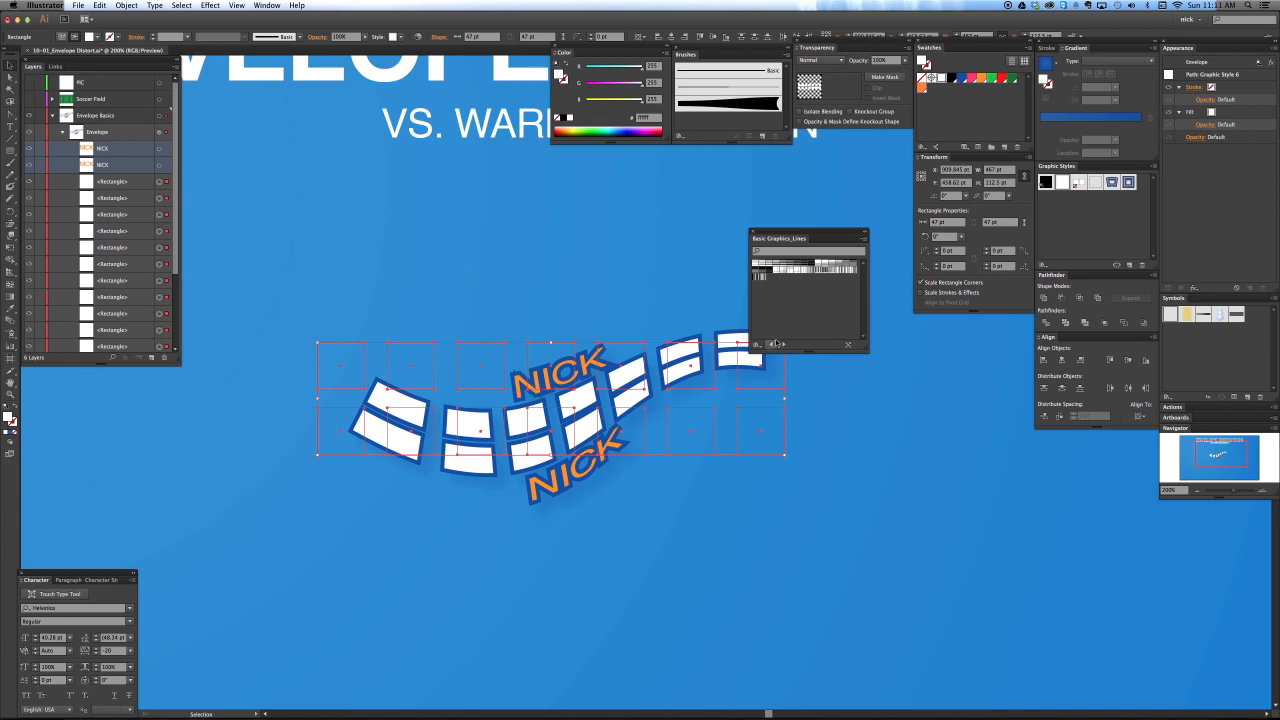
Step: Fill the selected rectangles with a diagonal-line pattern from the Basic Graphics_Textures library and close the library
click(865, 237)
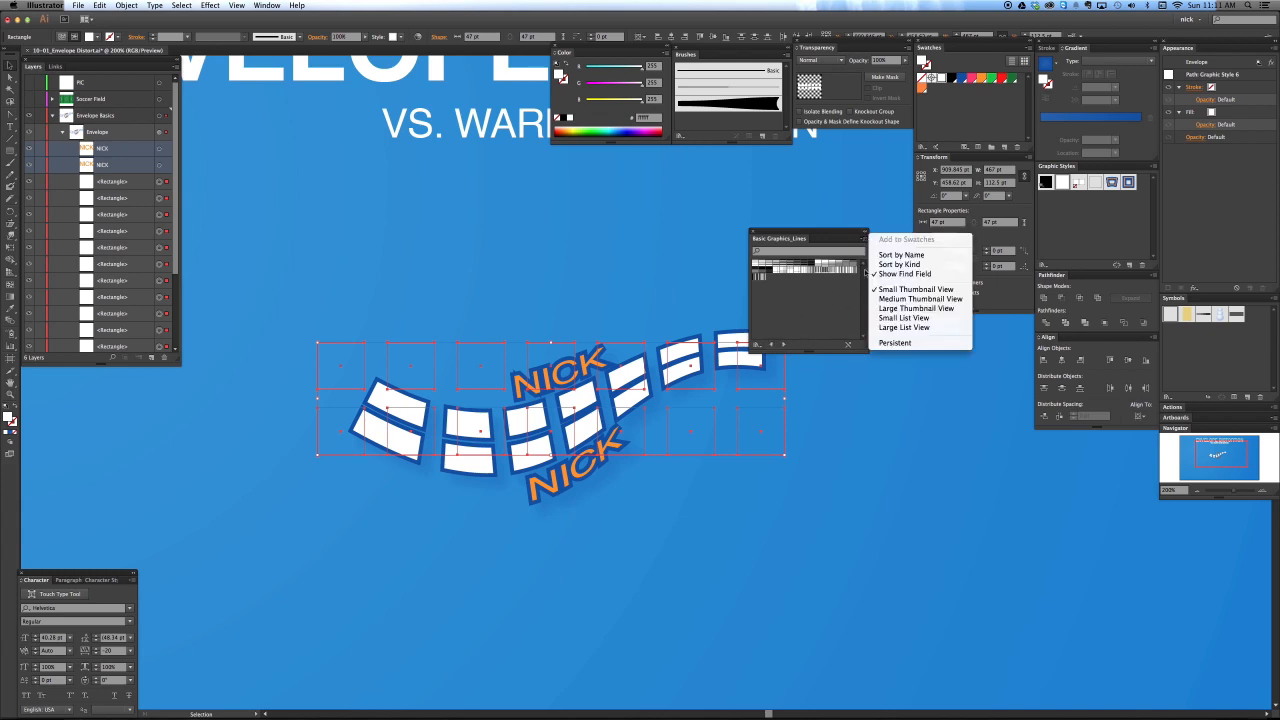
click(875, 308)
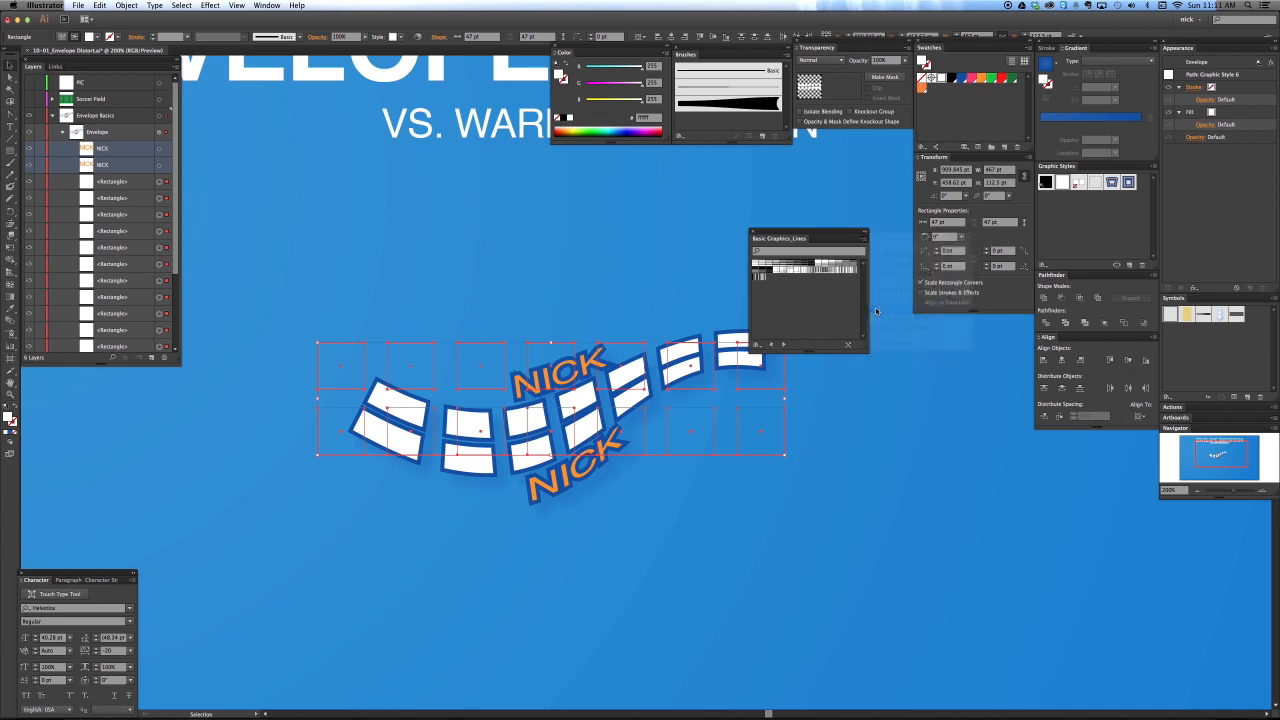
click(785, 345)
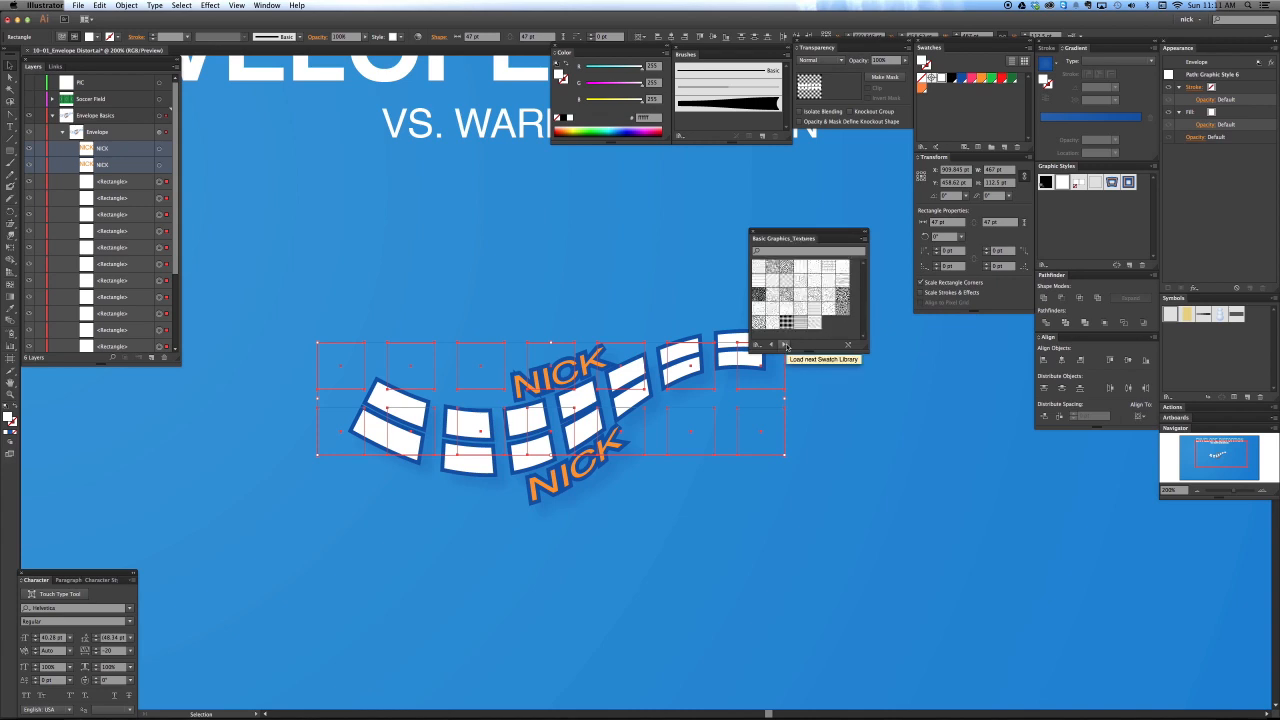
click(772, 285)
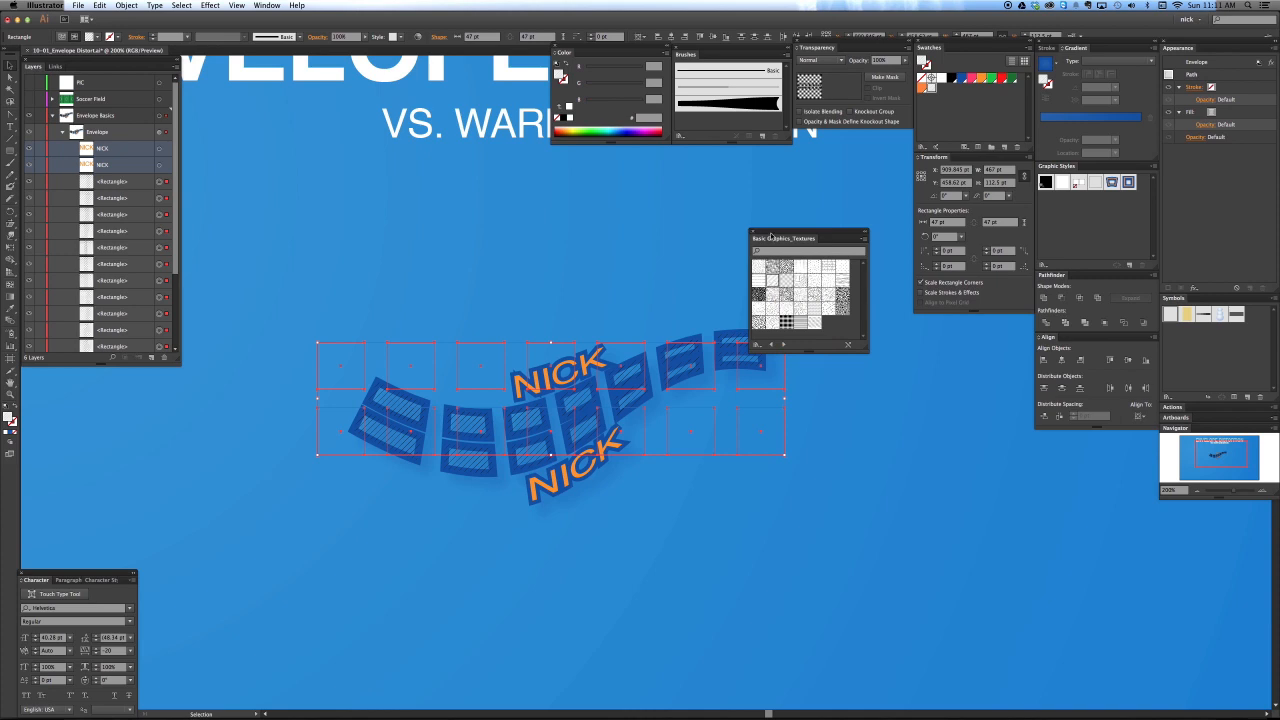
click(755, 231)
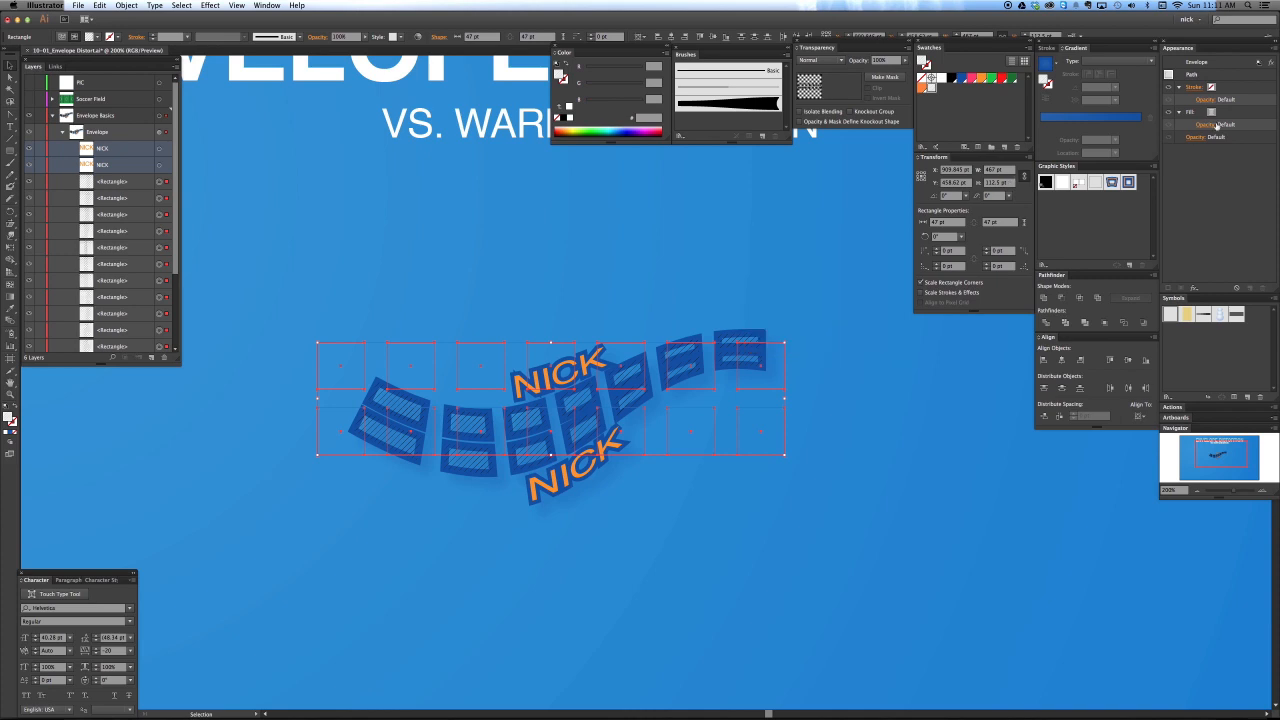
Step: Add a second fill to the rectangles, make it white, and place it beneath the diagonal-line pattern fill
drag(1222, 113, 1222, 104)
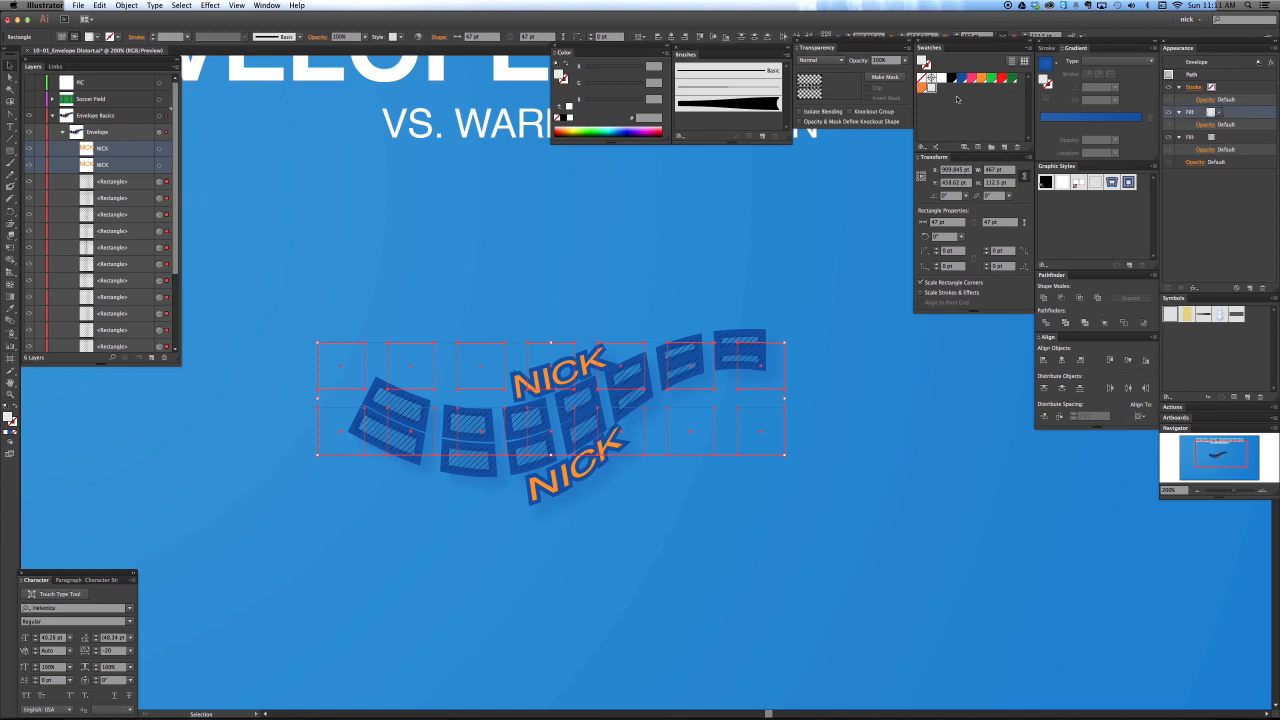
click(931, 78)
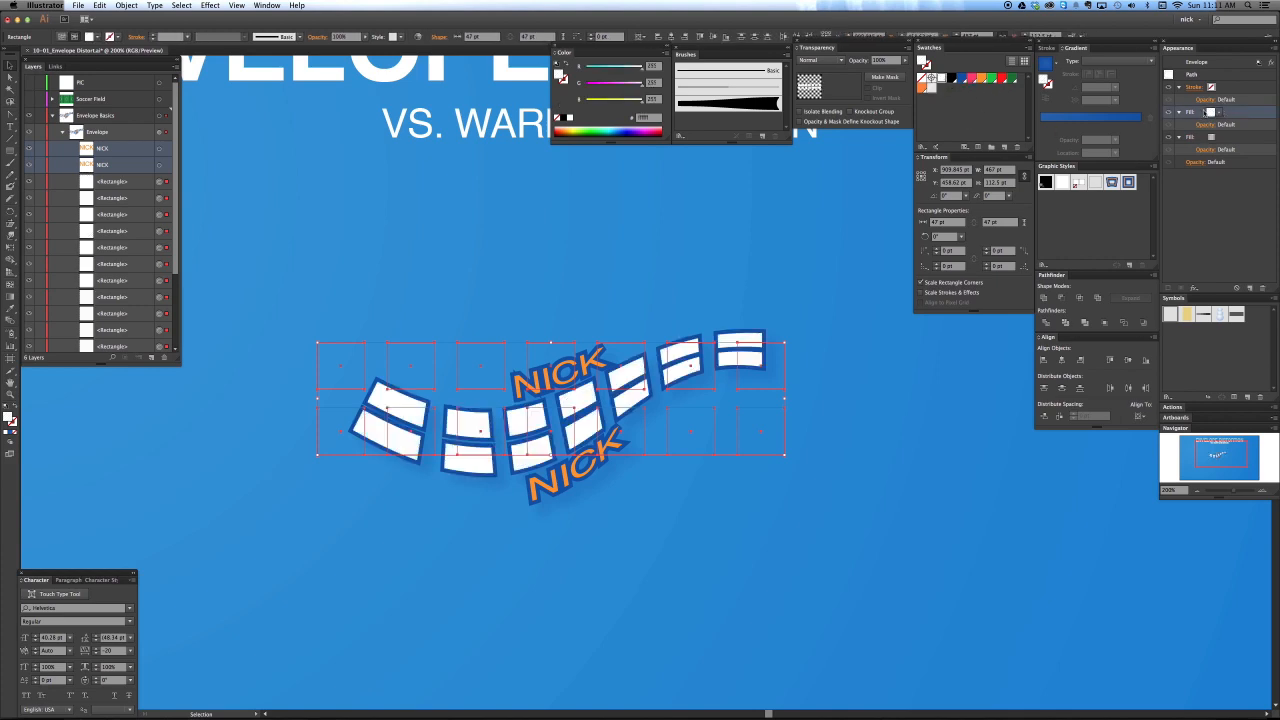
mouse_move(1208, 112)
mouse_down()
mouse_move(1246, 115)
mouse_move(1246, 155)
mouse_up()
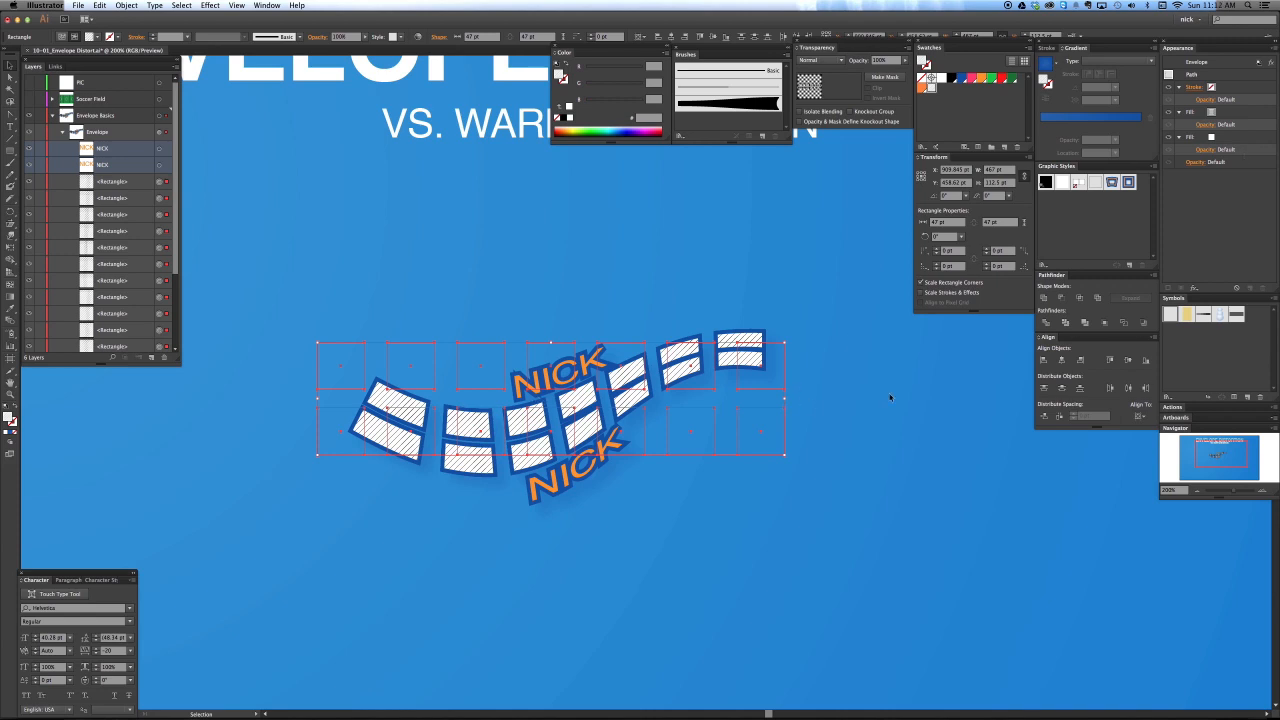
Step: Delete both NICK text objects from the envelope's contents and return to the deselected envelope
key(a)
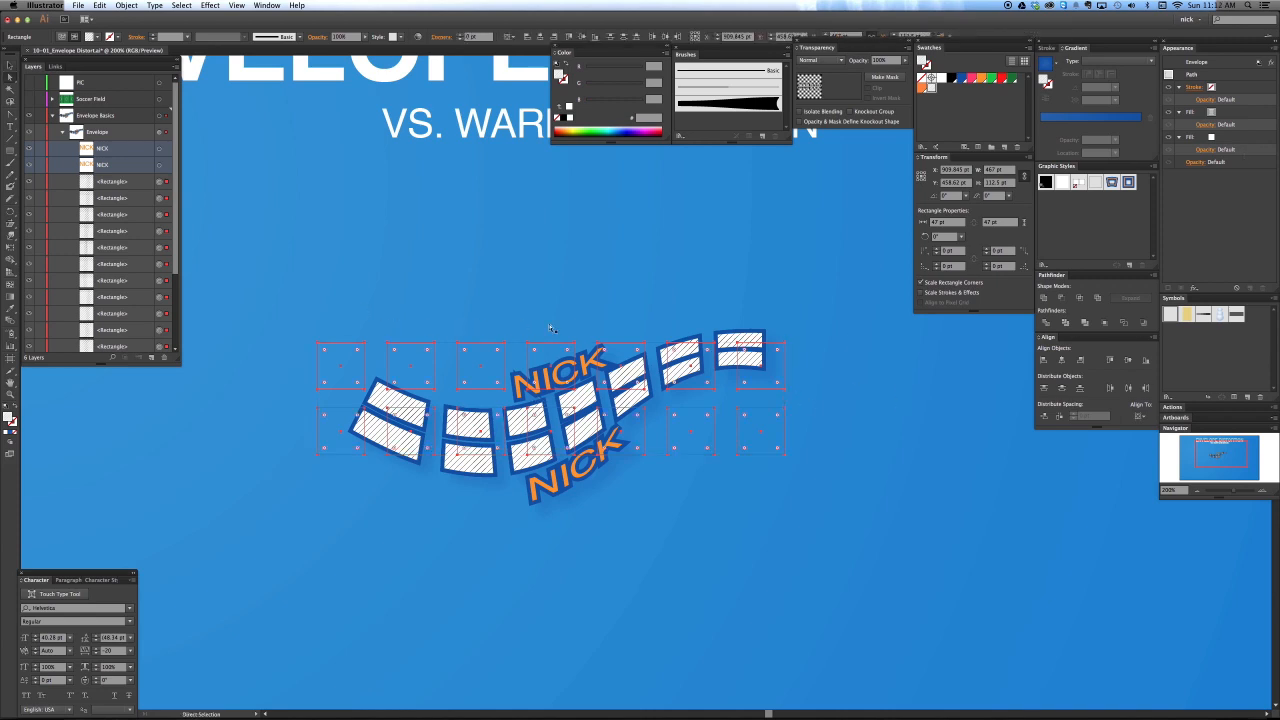
click(553, 329)
key(super+z)
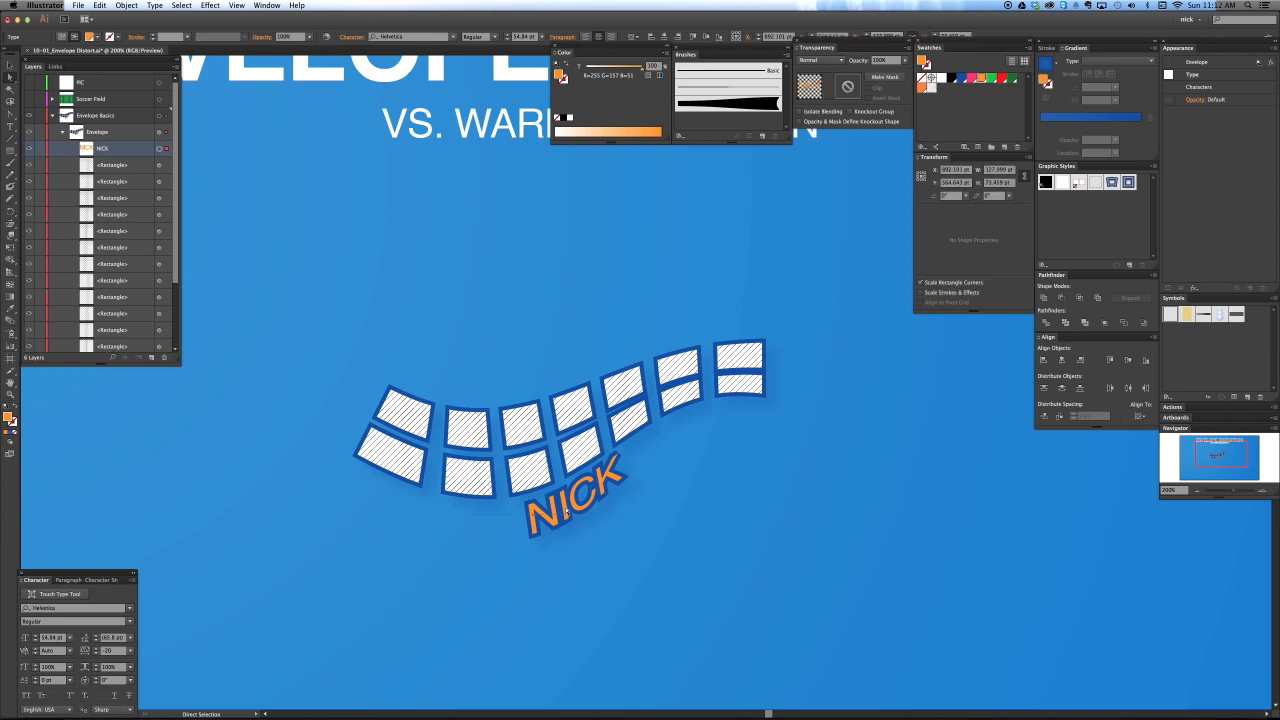
key(super+z)
key(v)
click(590, 447)
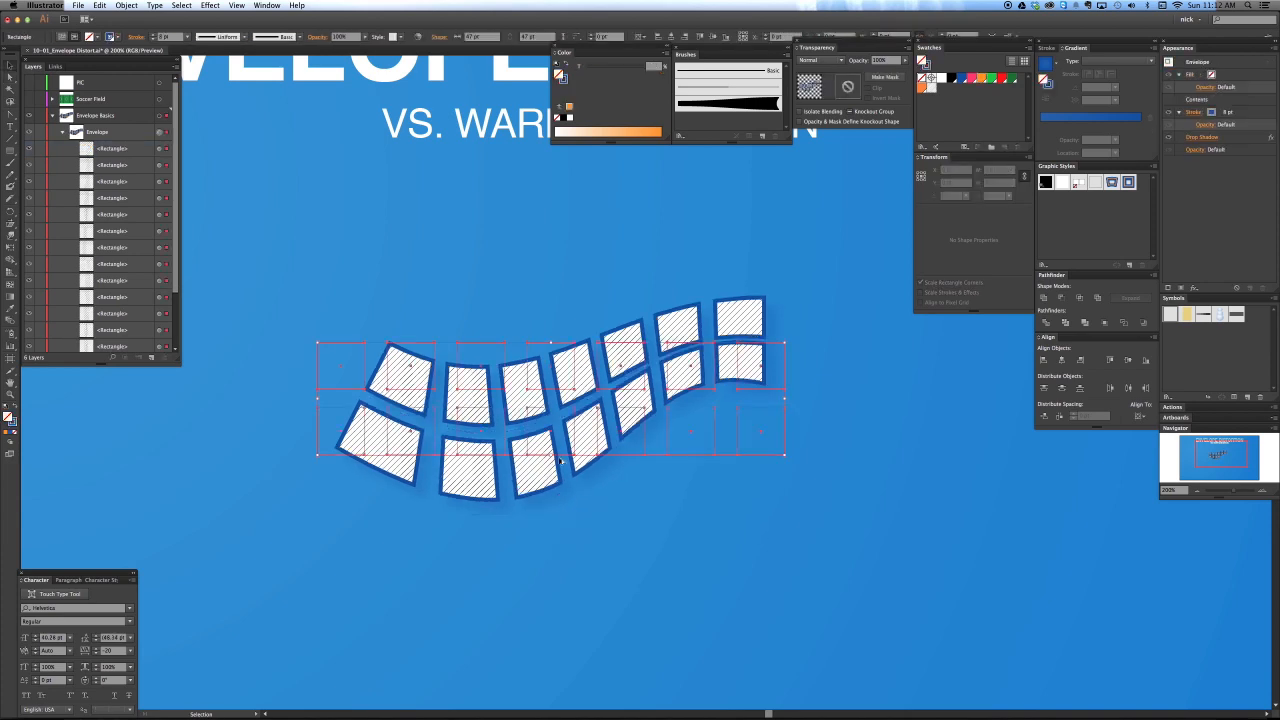
key(super+shift+v)
click(757, 540)
Step: Try pulling the envelope's lower-right mesh point up and inward to see the pattern fill's response, and undo the move
key(a)
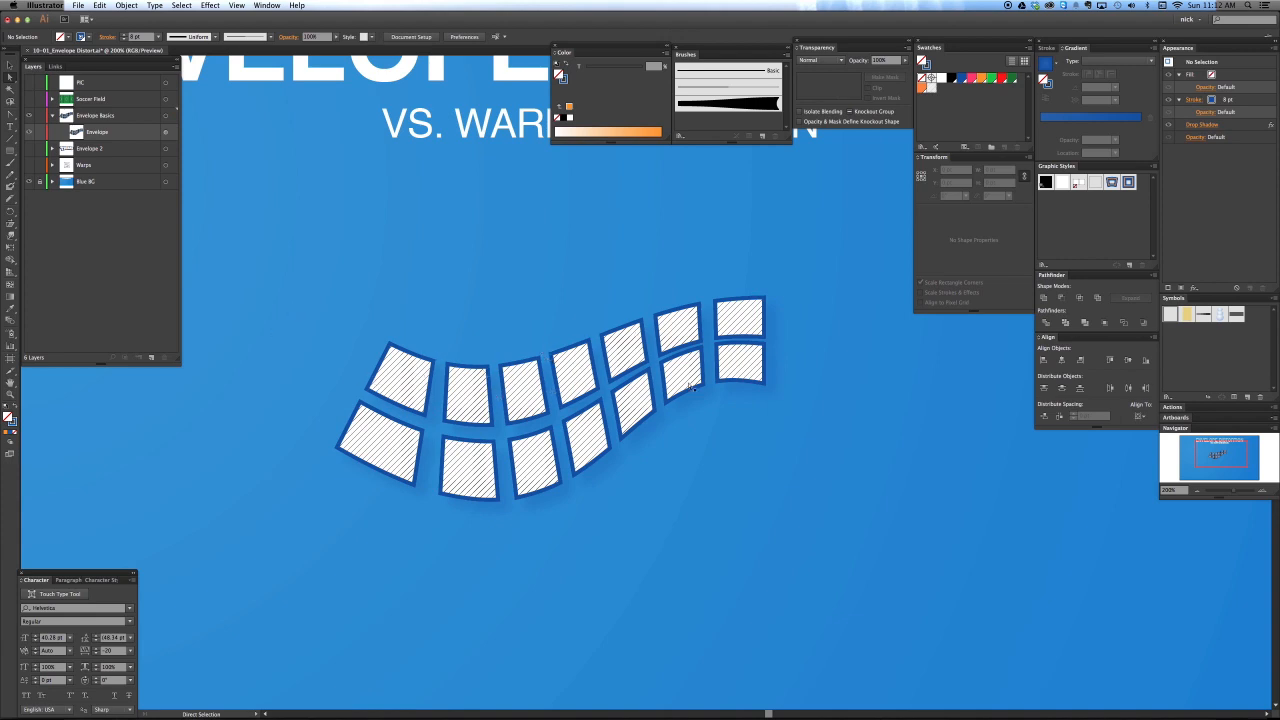
click(765, 386)
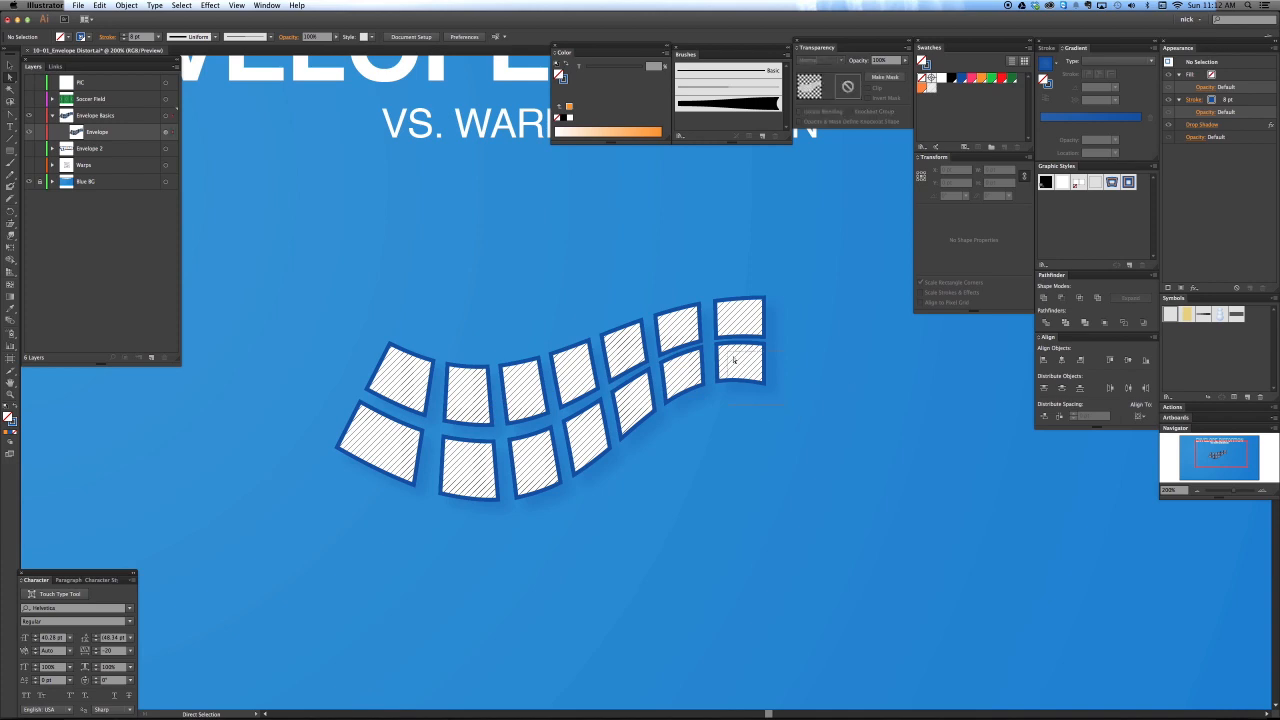
drag(765, 385, 717, 362)
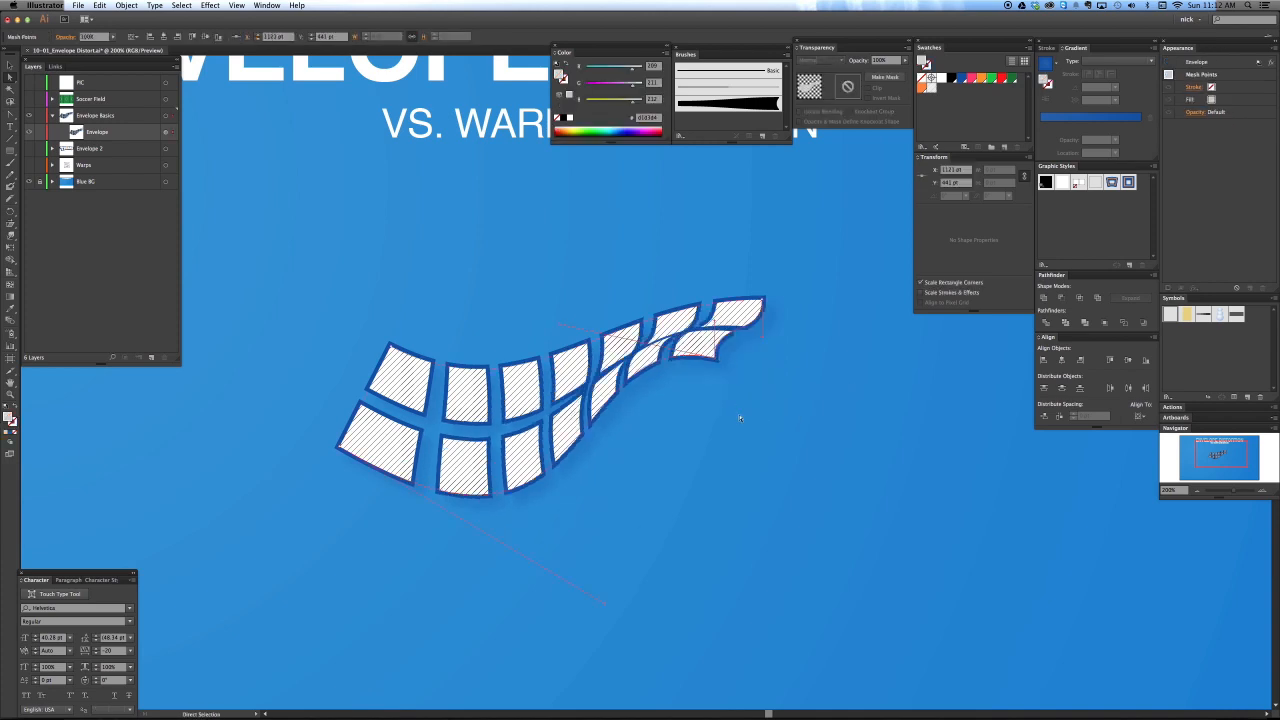
click(740, 440)
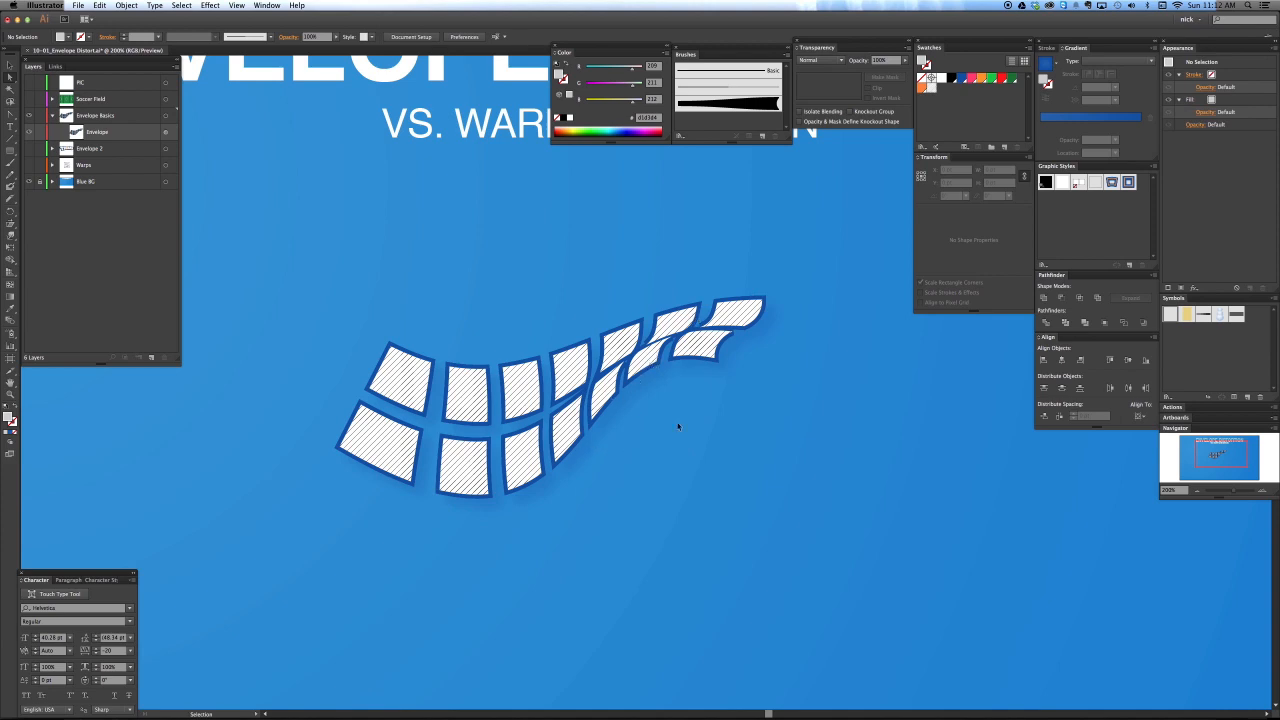
key(super+z)
key(v)
click(829, 411)
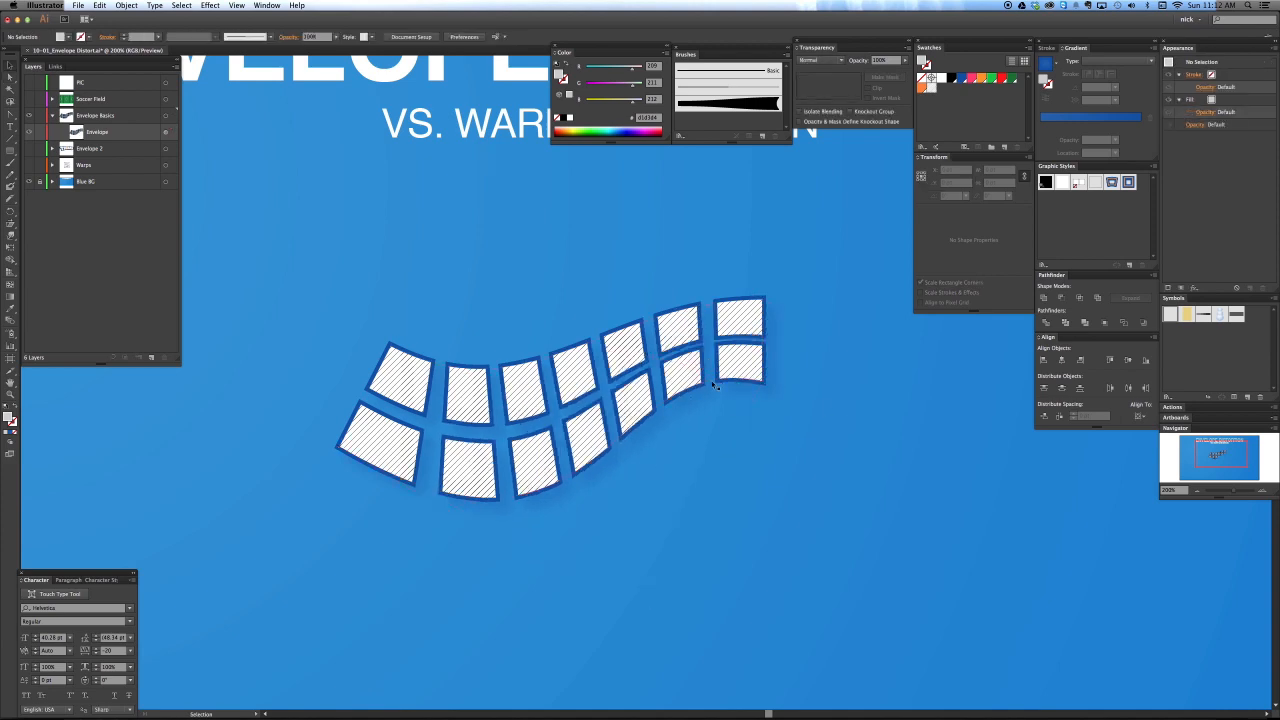
Step: Open the Envelope Options for the patterned envelope and set Fidelity to 100
key(a)
key(v)
click(535, 410)
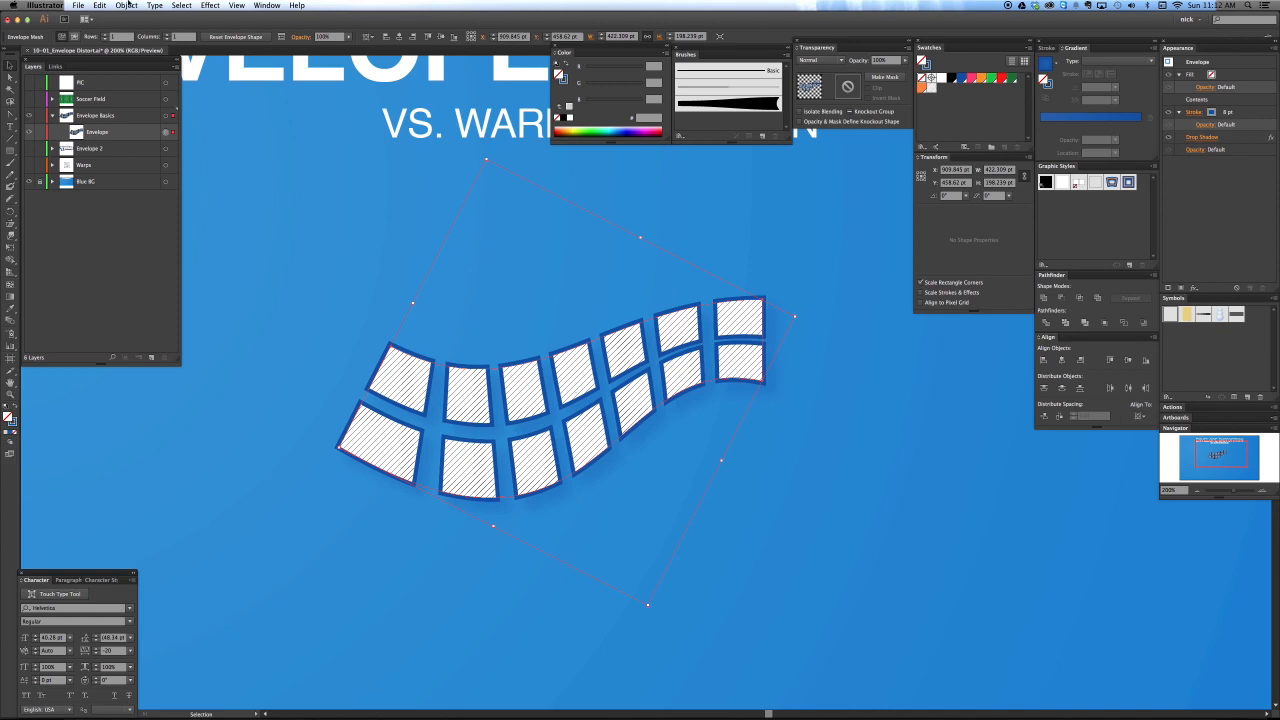
click(128, 5)
mouse_move(167, 235)
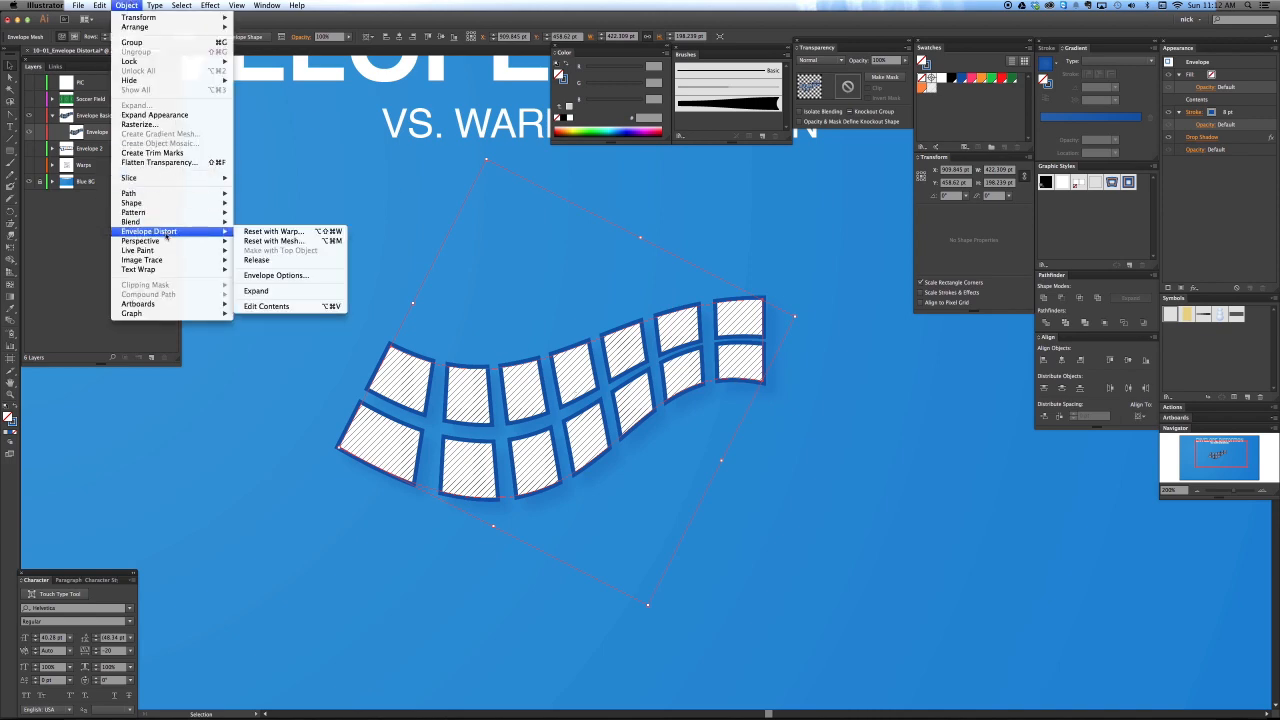
click(293, 278)
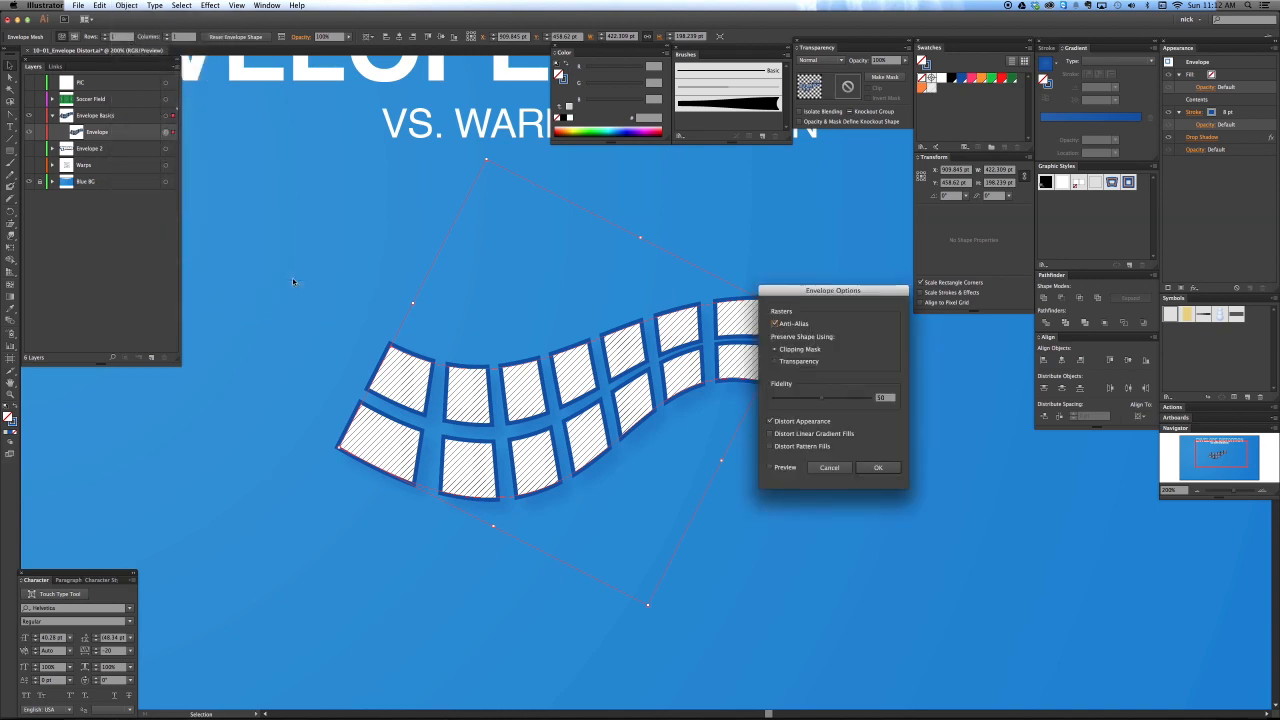
drag(807, 297, 834, 252)
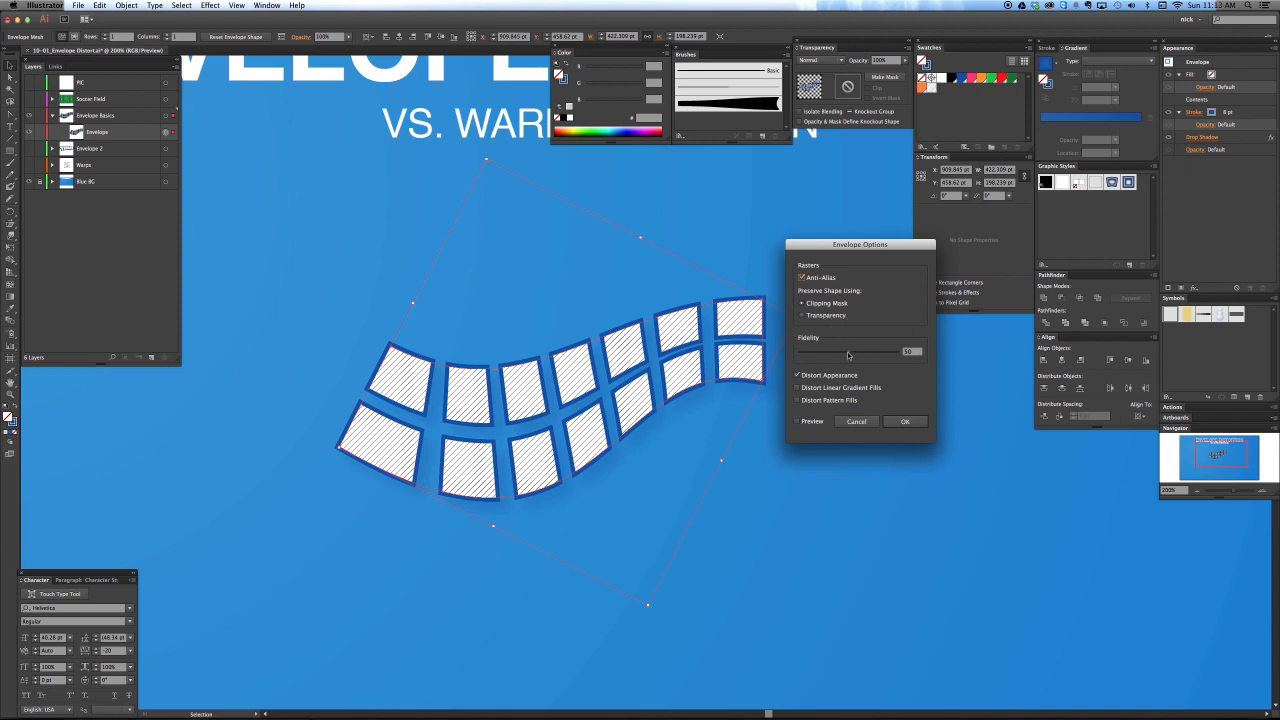
drag(848, 355, 918, 357)
drag(865, 246, 905, 237)
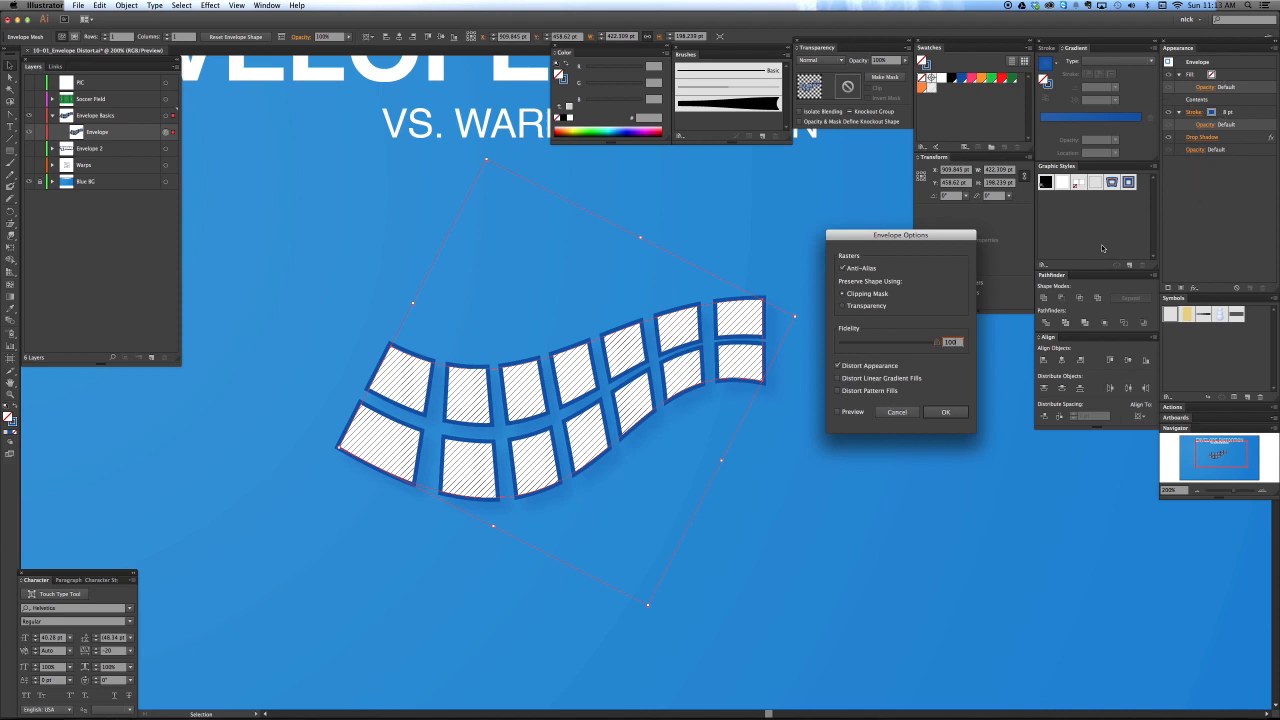
Step: Enable Distort Linear Gradient Fills and Distort Pattern Fills, compare the pattern distortion off and on in the preview, and apply the options
click(861, 380)
click(850, 392)
click(849, 413)
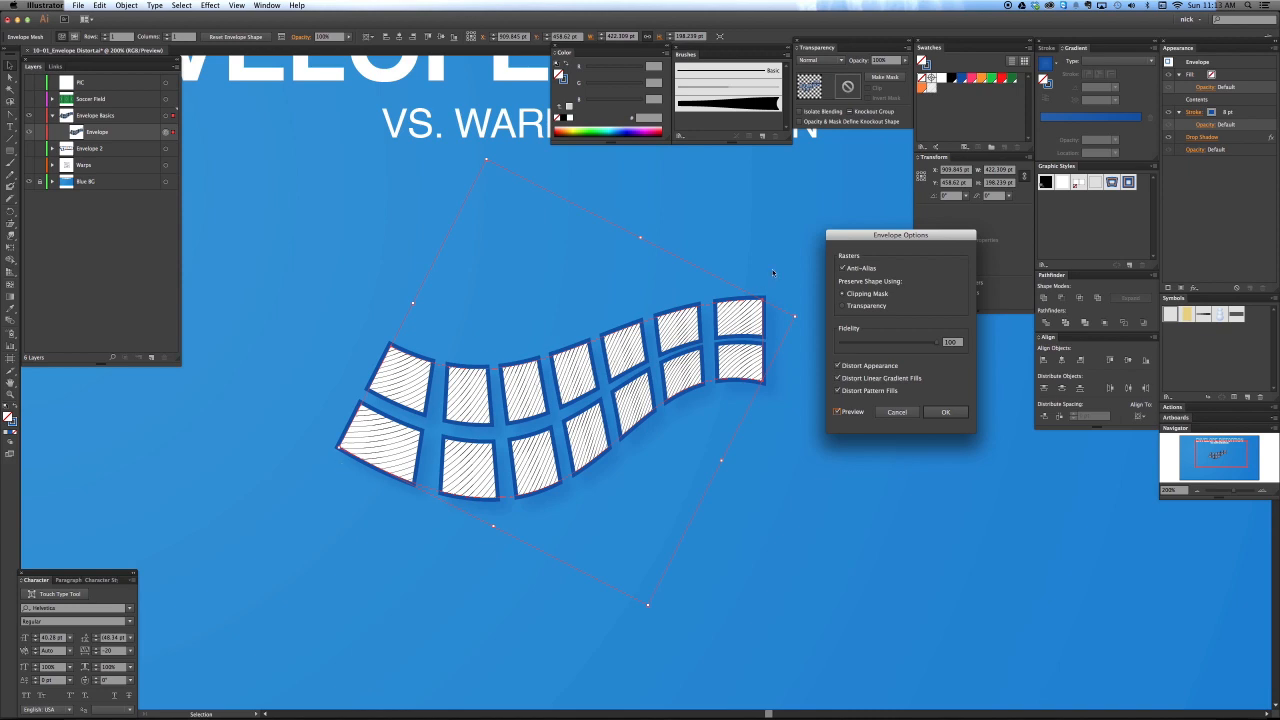
click(854, 391)
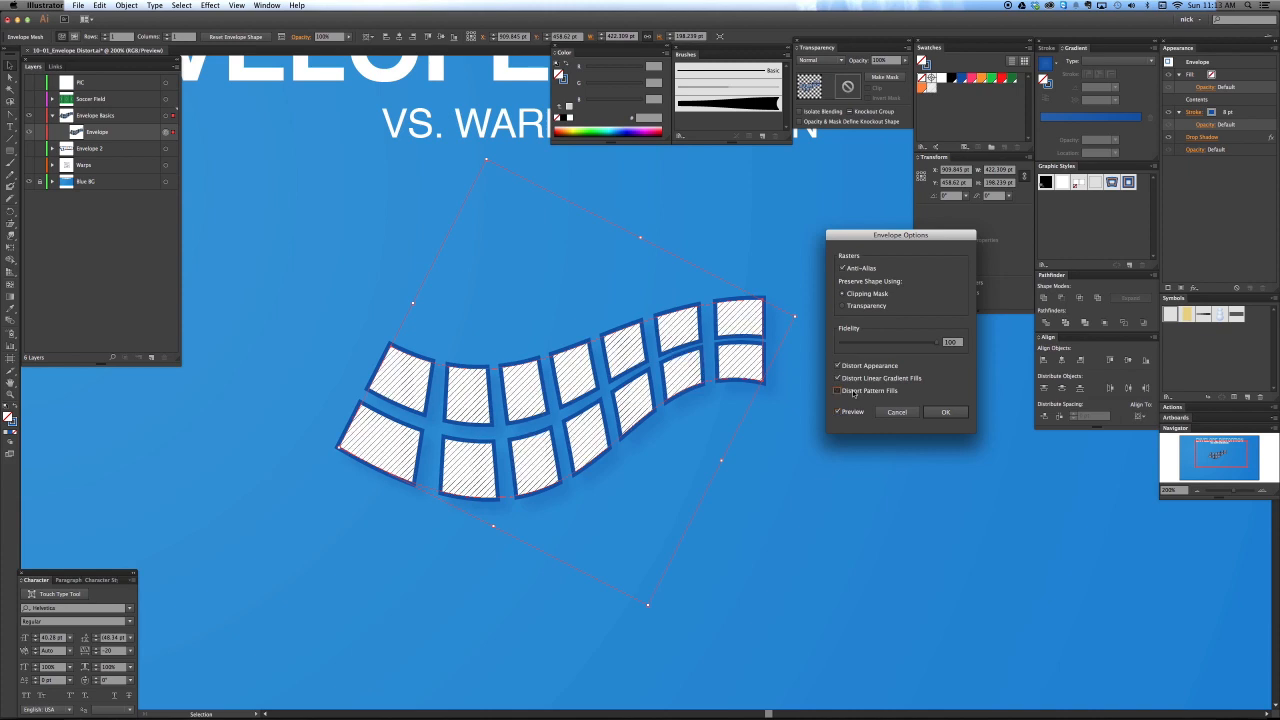
click(838, 390)
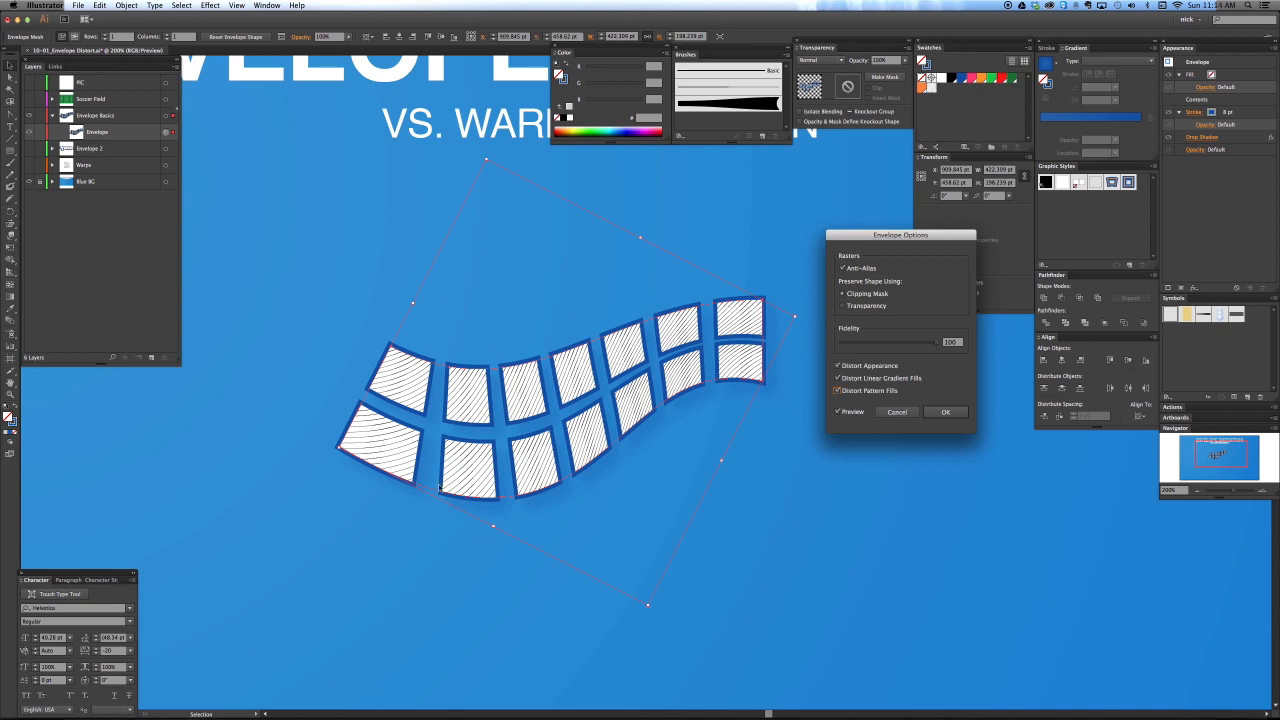
click(926, 413)
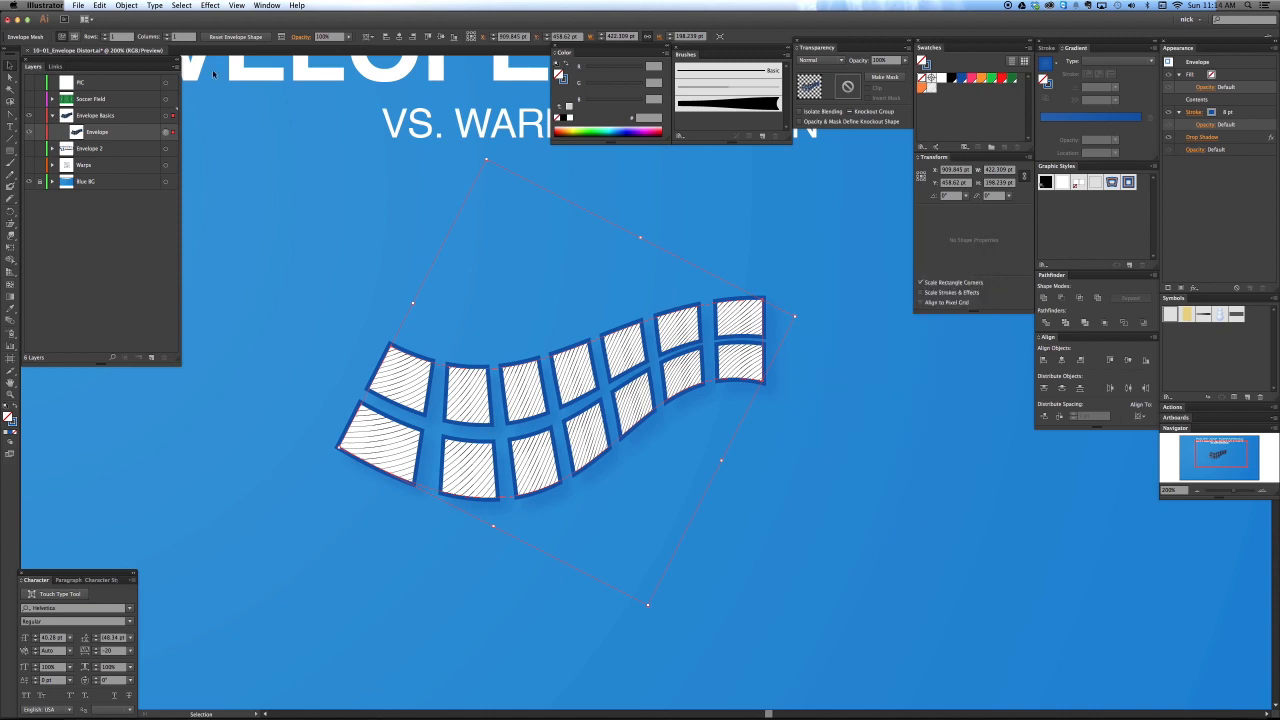
click(126, 5)
mouse_move(134, 231)
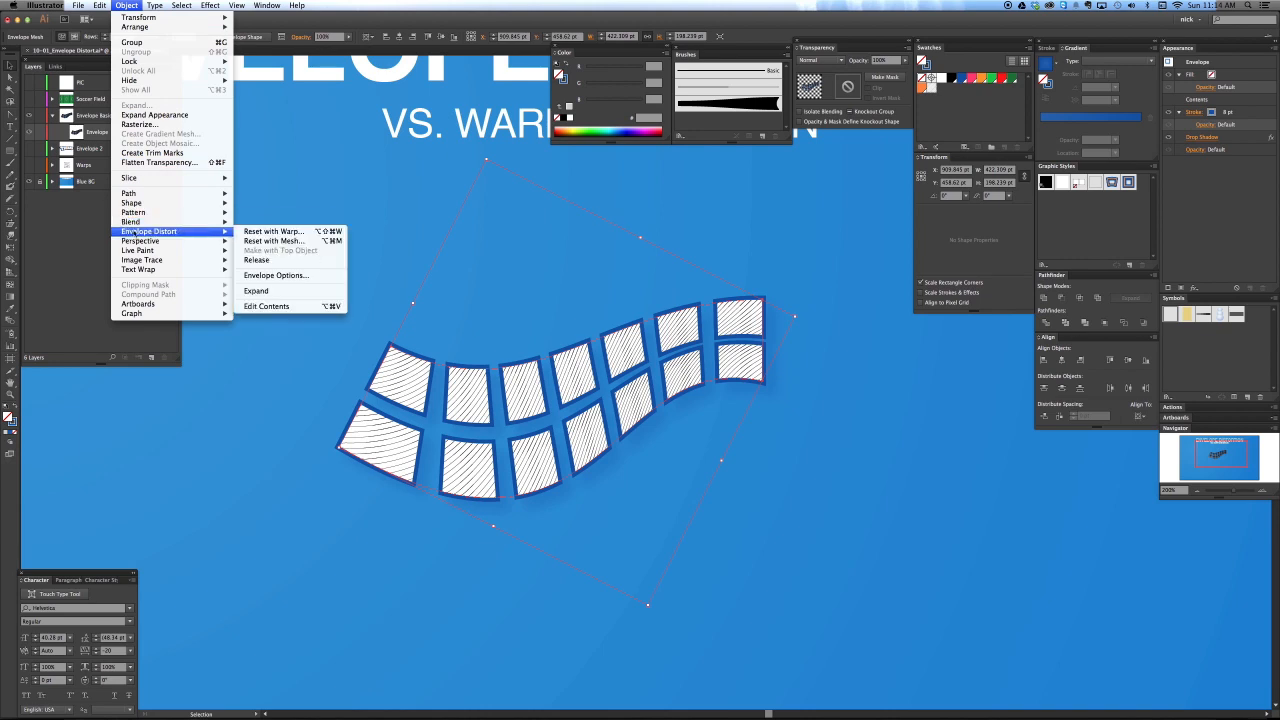
click(256, 415)
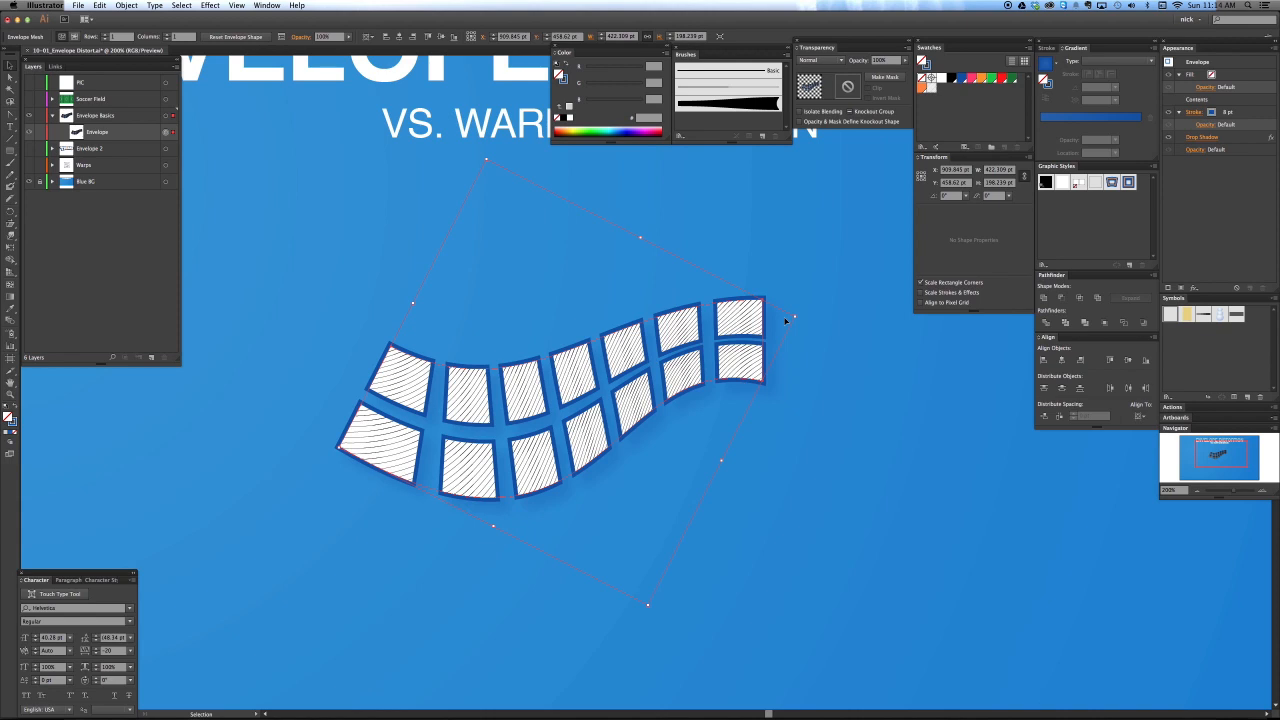
Step: Hide the Envelope Basics layer and show the Envelope 2 layer containing the TIGERS lettering
click(817, 398)
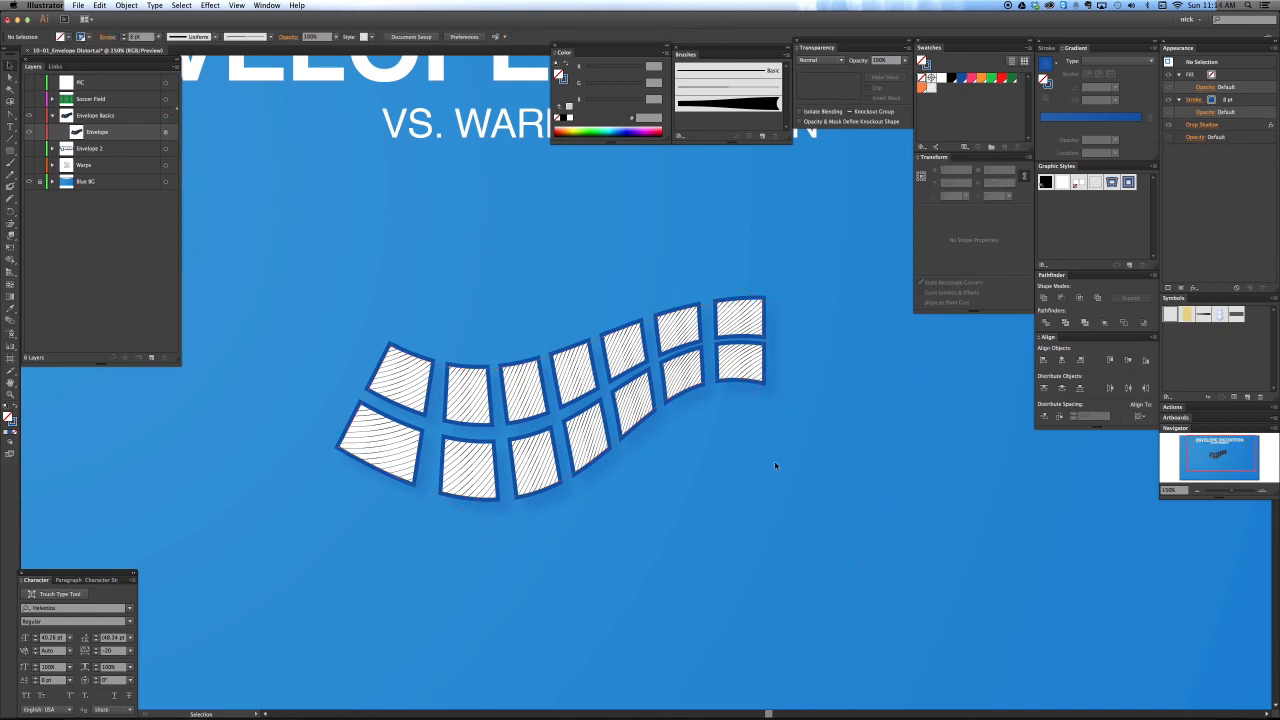
key(super+minus)
key(a)
key(super+minus)
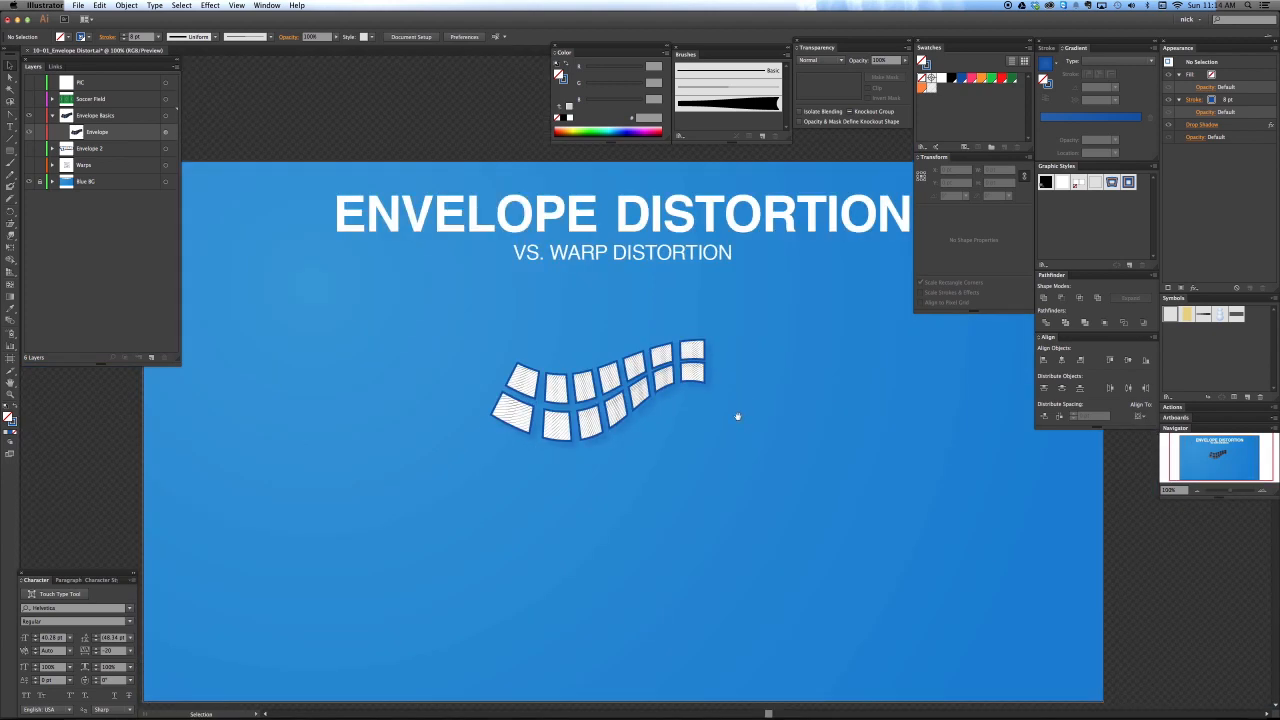
drag(737, 417, 731, 407)
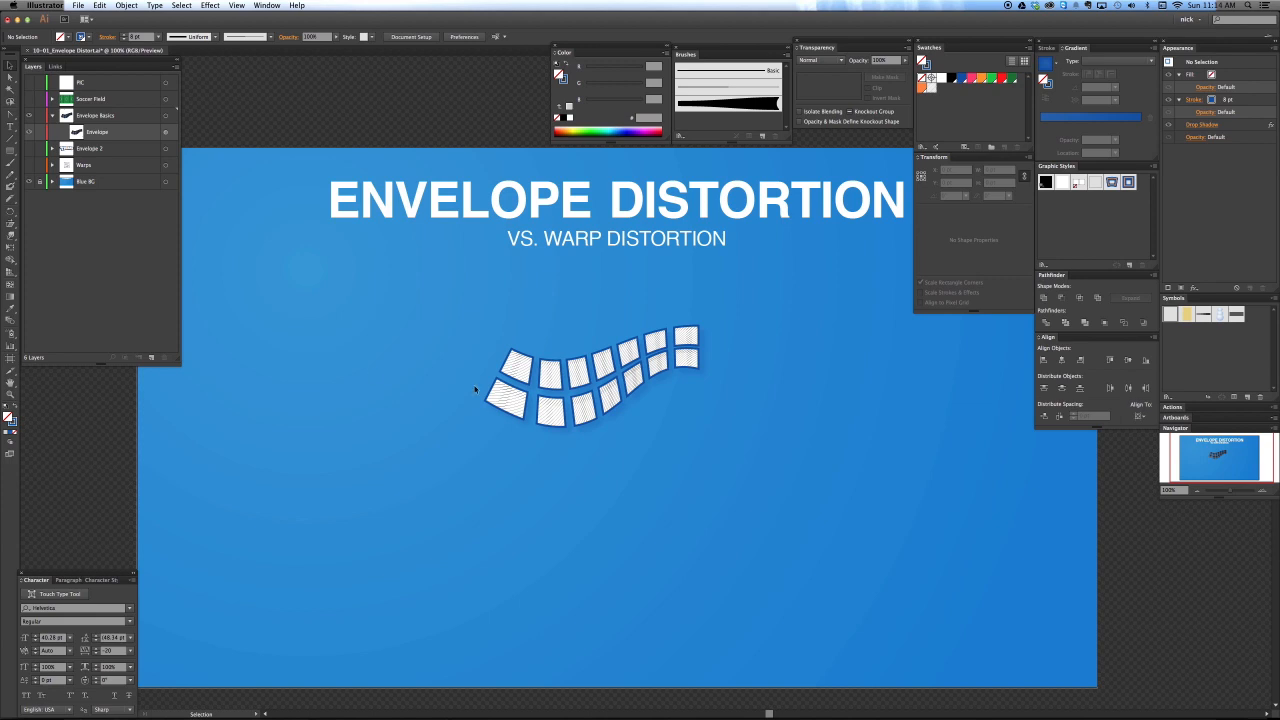
click(585, 397)
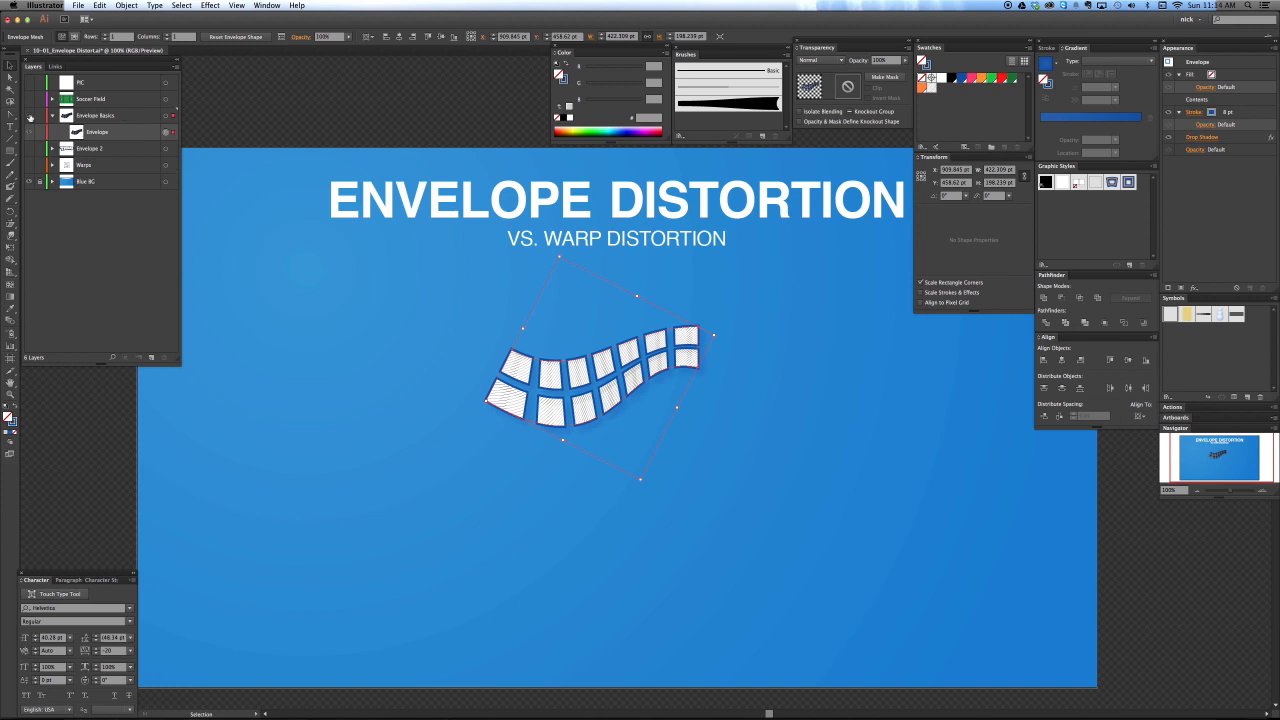
click(27, 133)
click(27, 132)
click(28, 148)
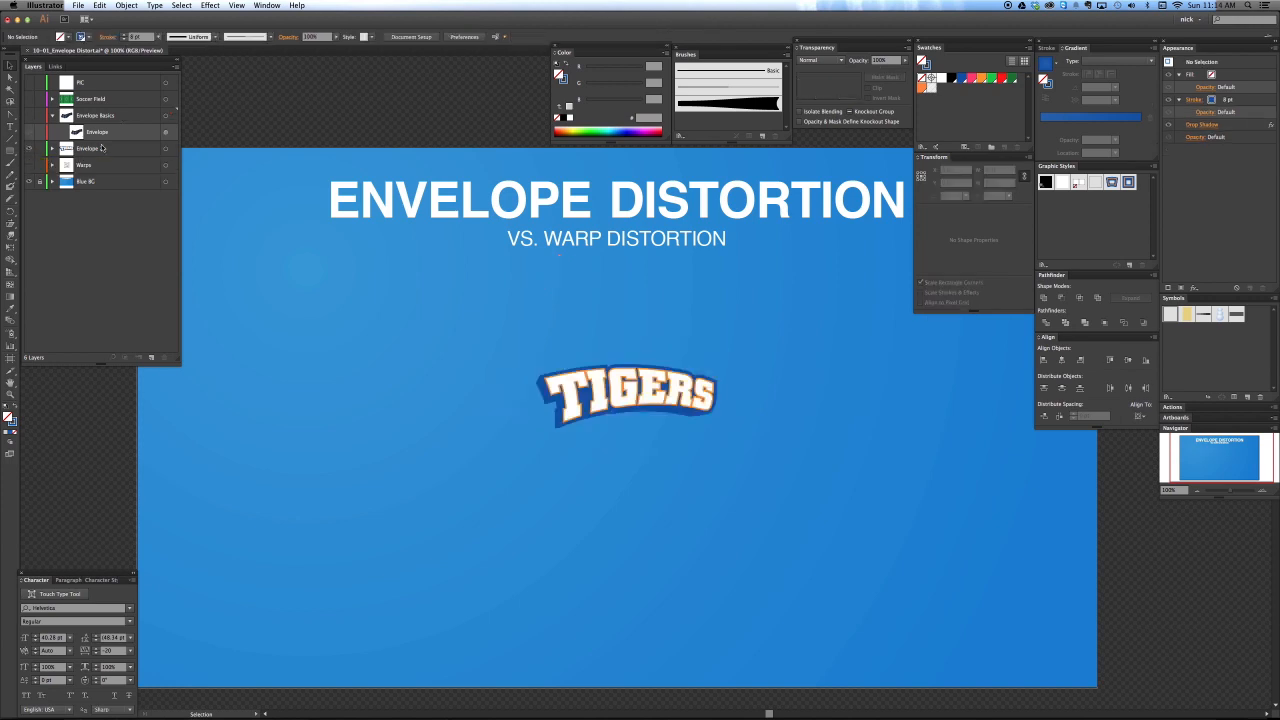
Step: Pull the TIGERS envelope's lower-left mesh point down to X 832 pt, Y 595 pt, and adjust its upward handle to reshape the end edge
click(648, 400)
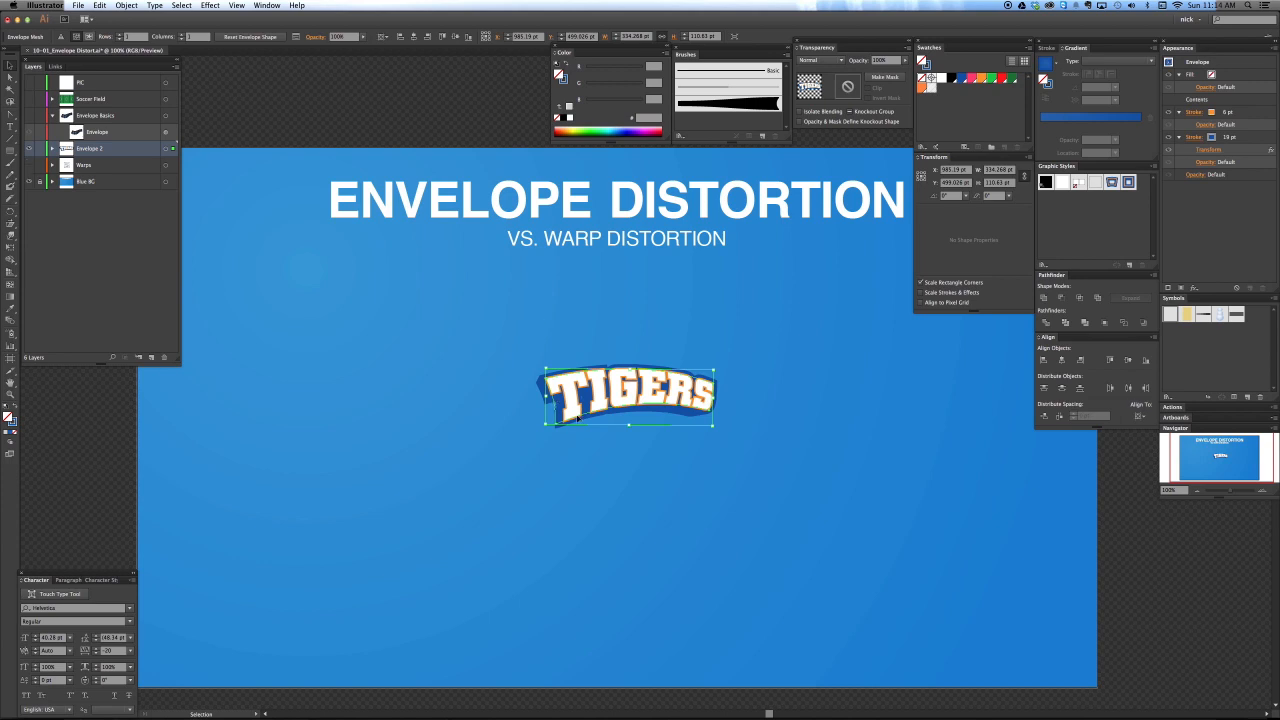
key(super+equal)
click(914, 457)
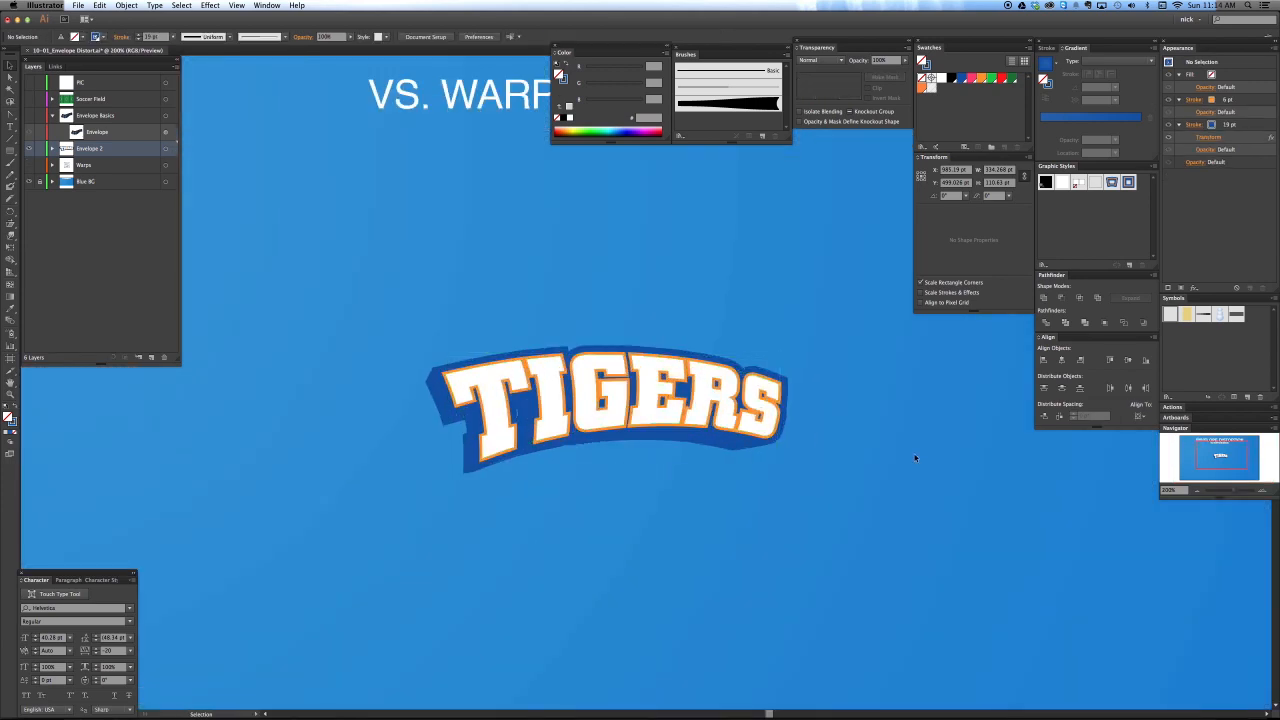
scroll(724, 455, down, 1)
click(723, 439)
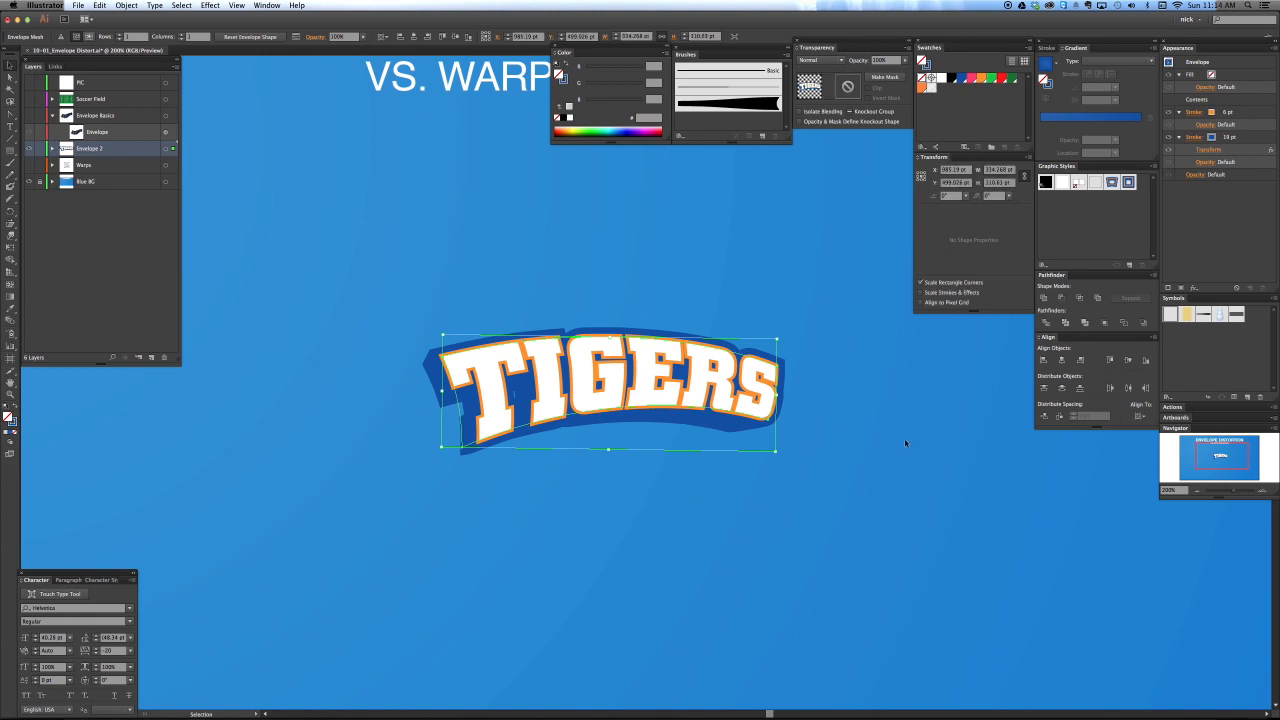
key(a)
click(460, 447)
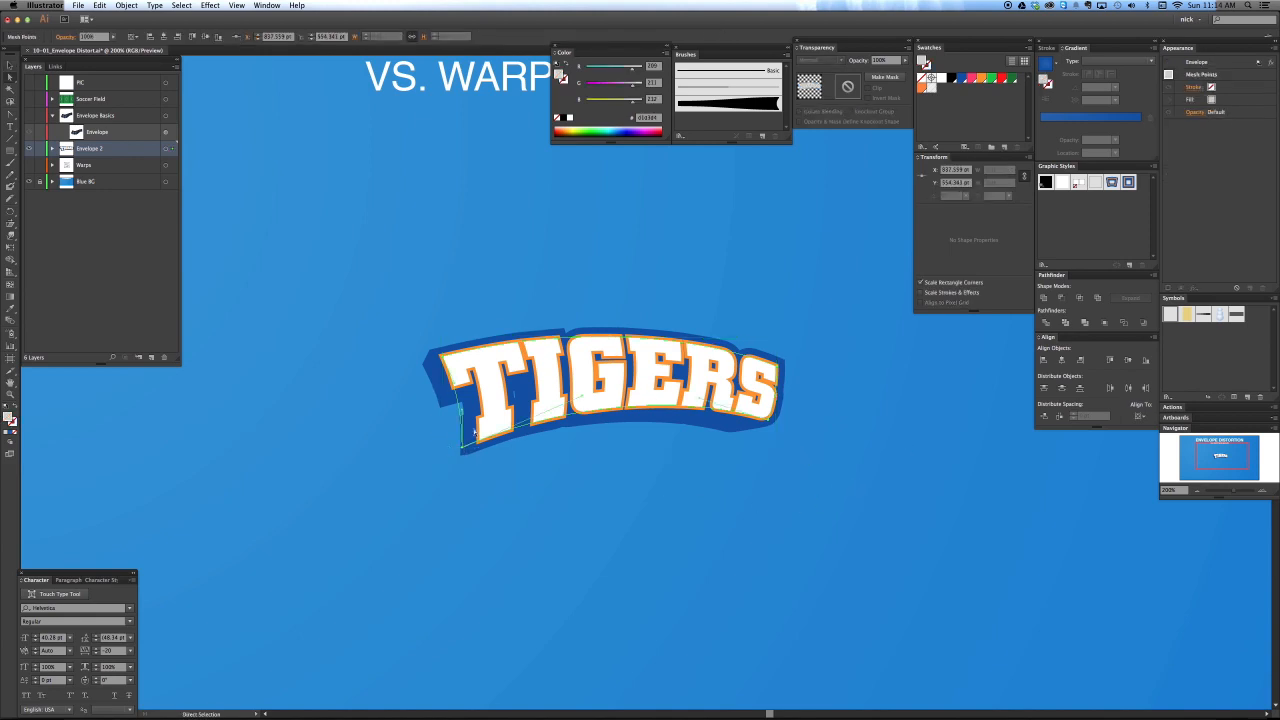
drag(459, 446, 471, 423)
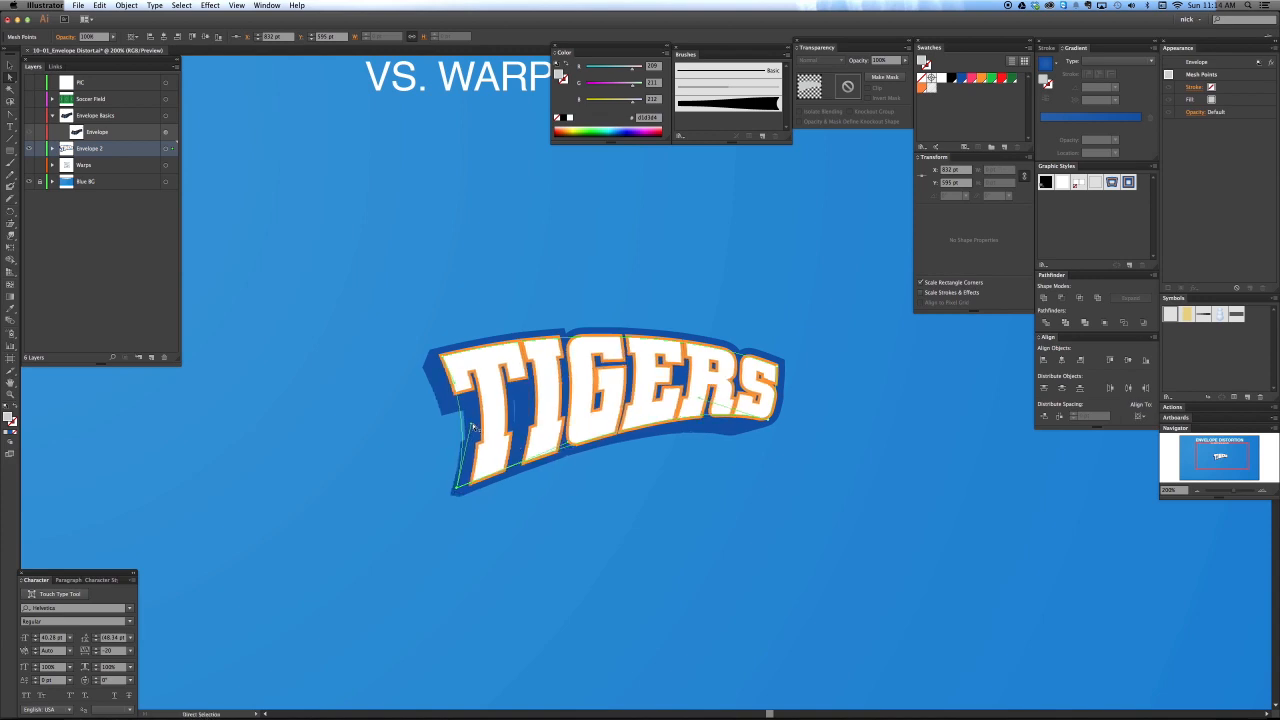
drag(474, 427, 465, 440)
key(v)
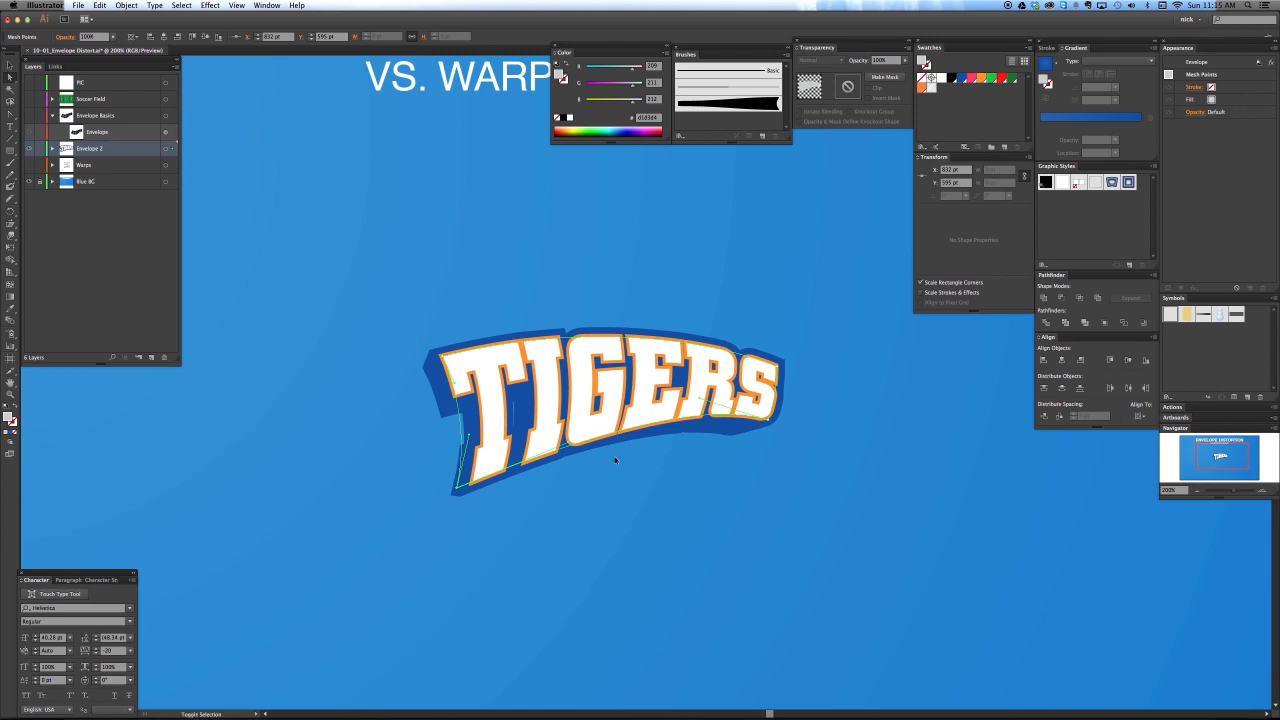
Step: Raise the lower-left mesh point's inner handle slightly to refine the curve along the TIGERS envelope's bottom edge
click(611, 457)
click(651, 403)
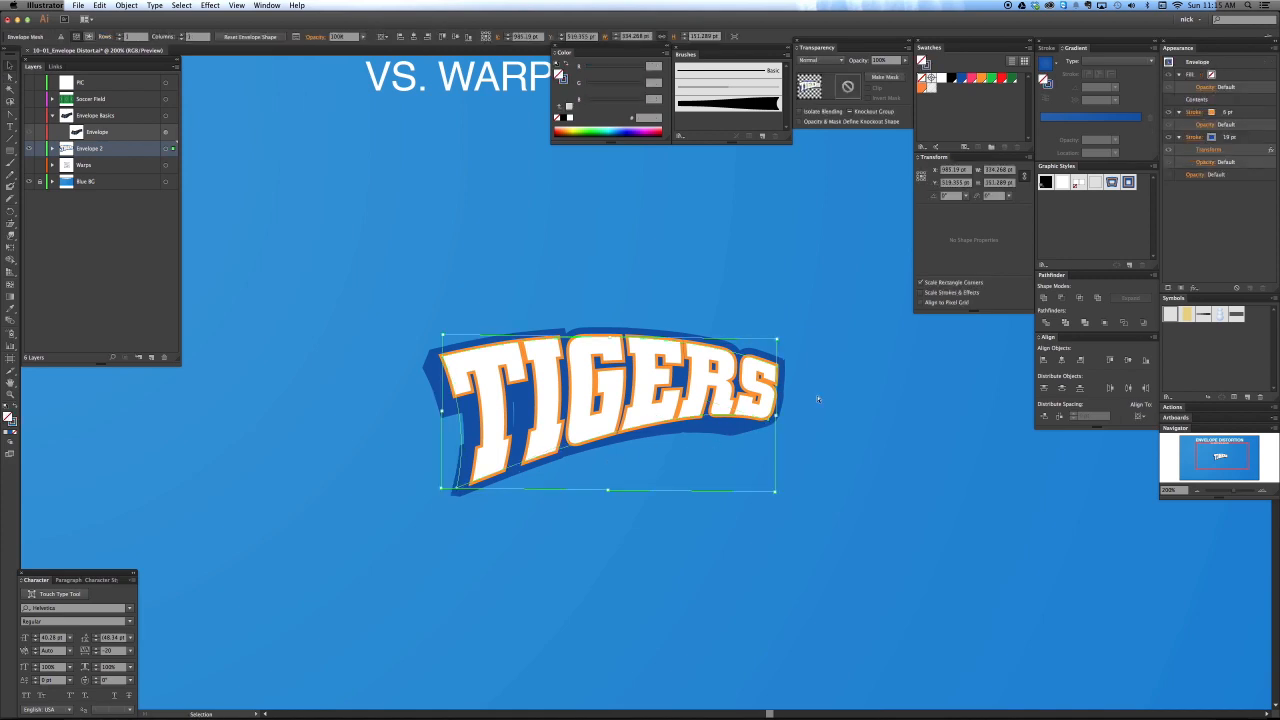
key(a)
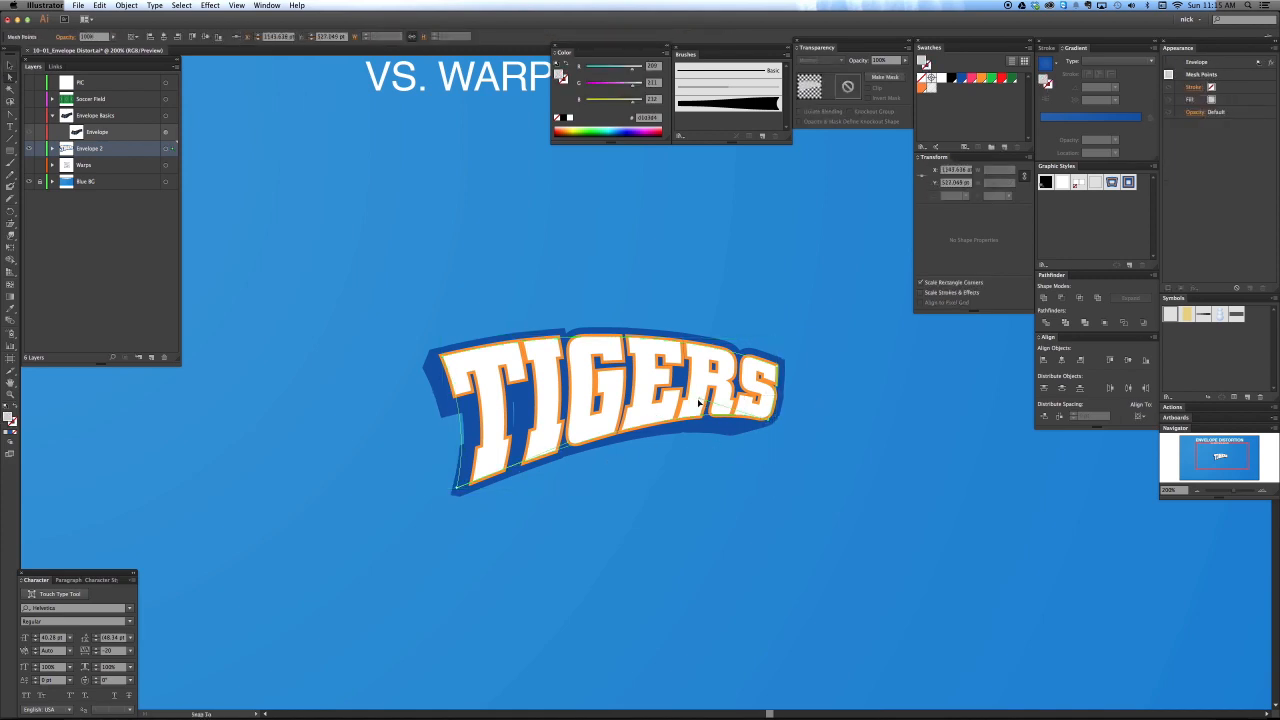
drag(567, 445, 571, 433)
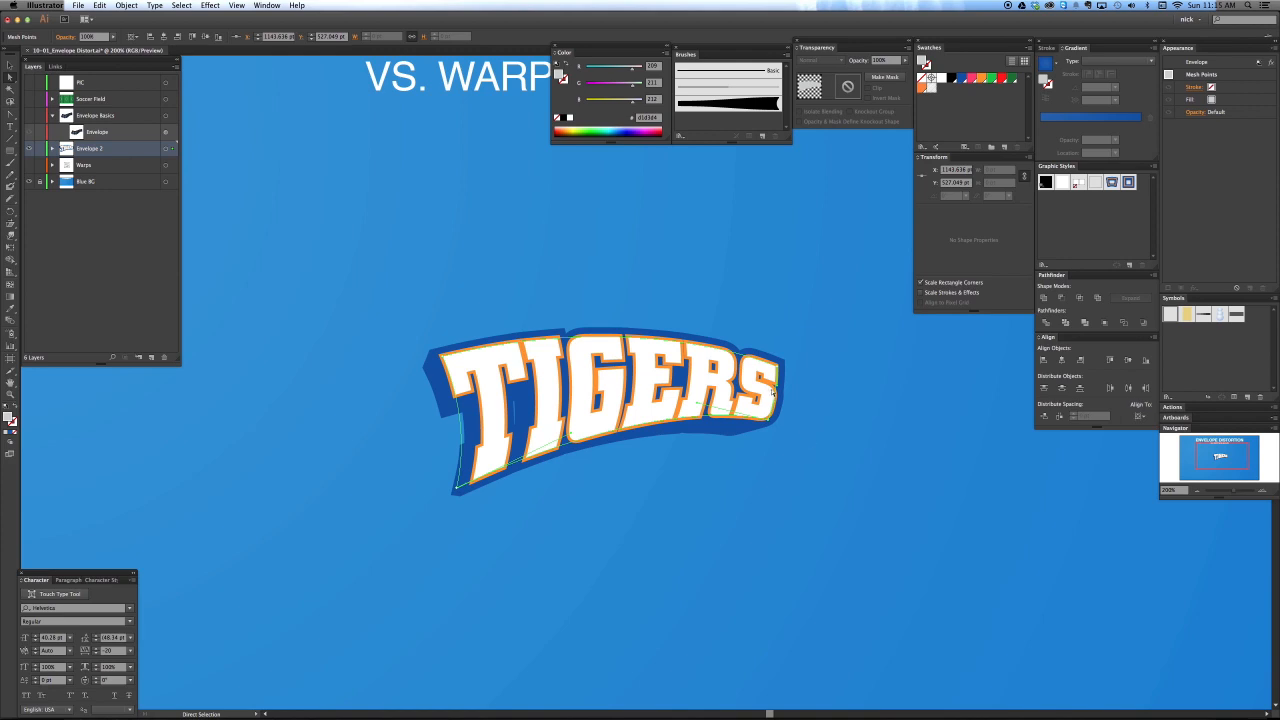
Step: Deselect the TIGERS envelope, hide the Envelope 2 layer and show the Soccer Field layer
key(v)
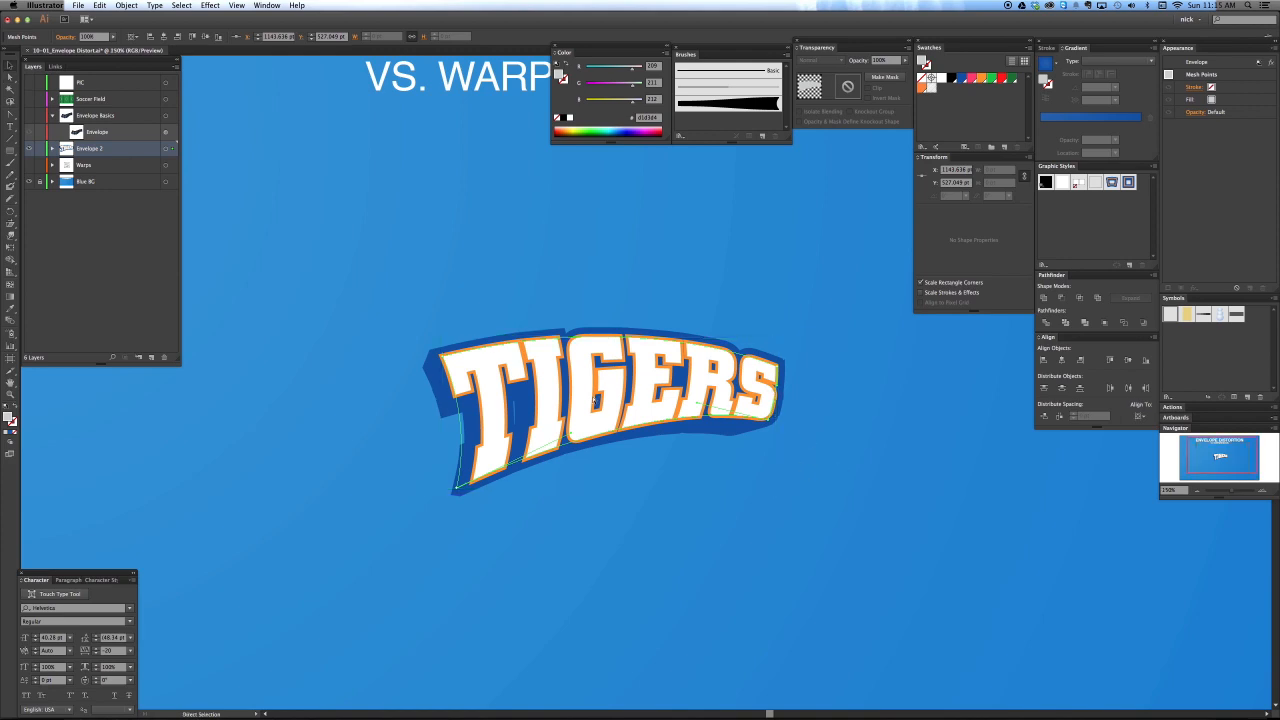
key(cmd+minus)
click(434, 287)
key(cmd+minus)
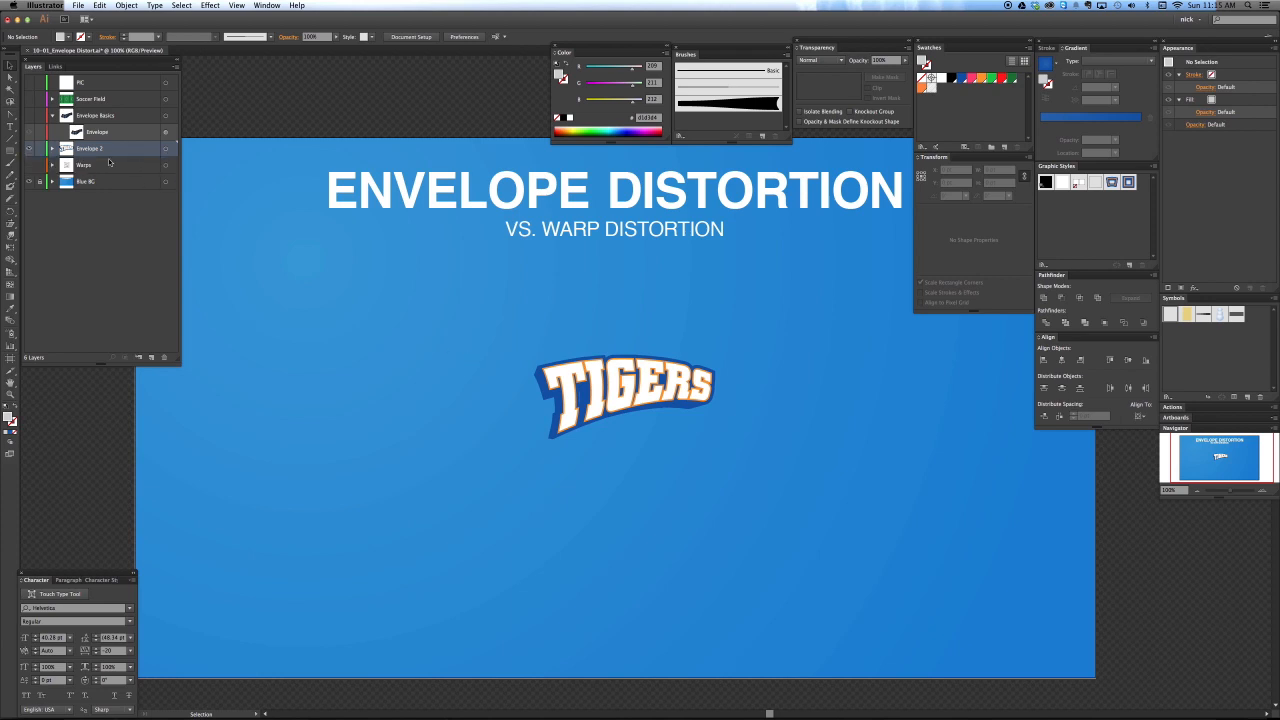
click(30, 149)
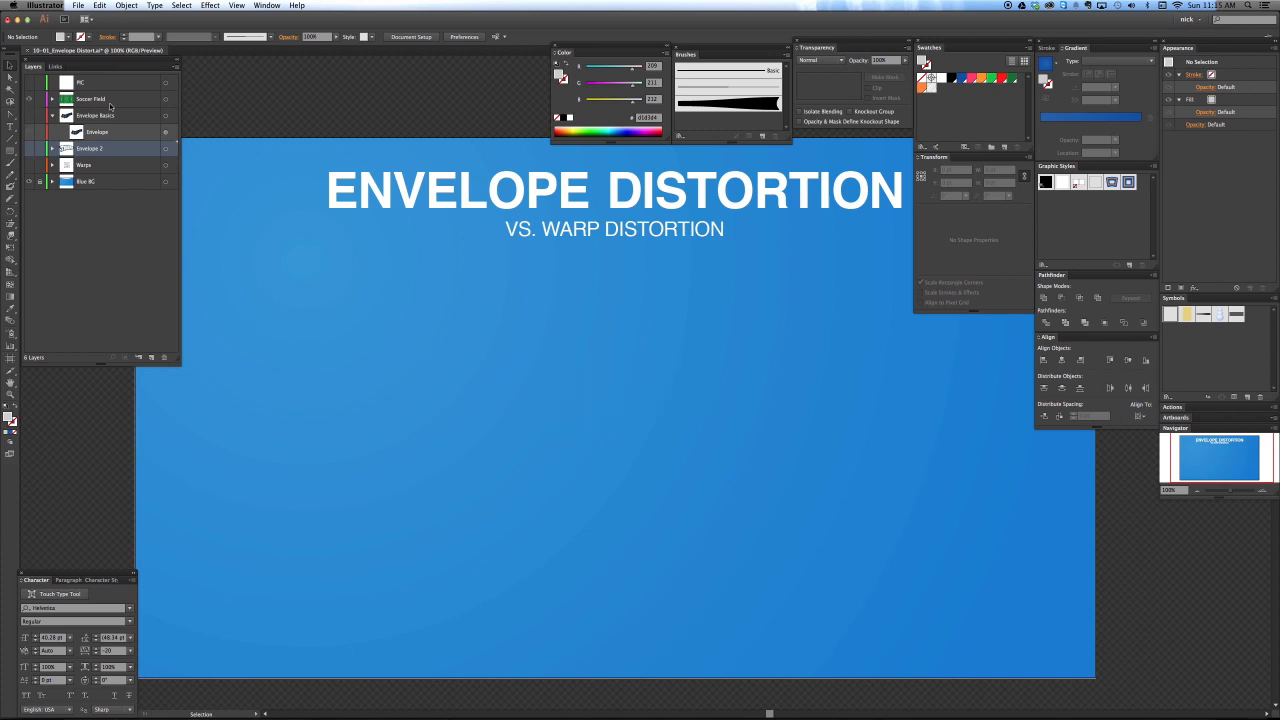
click(30, 99)
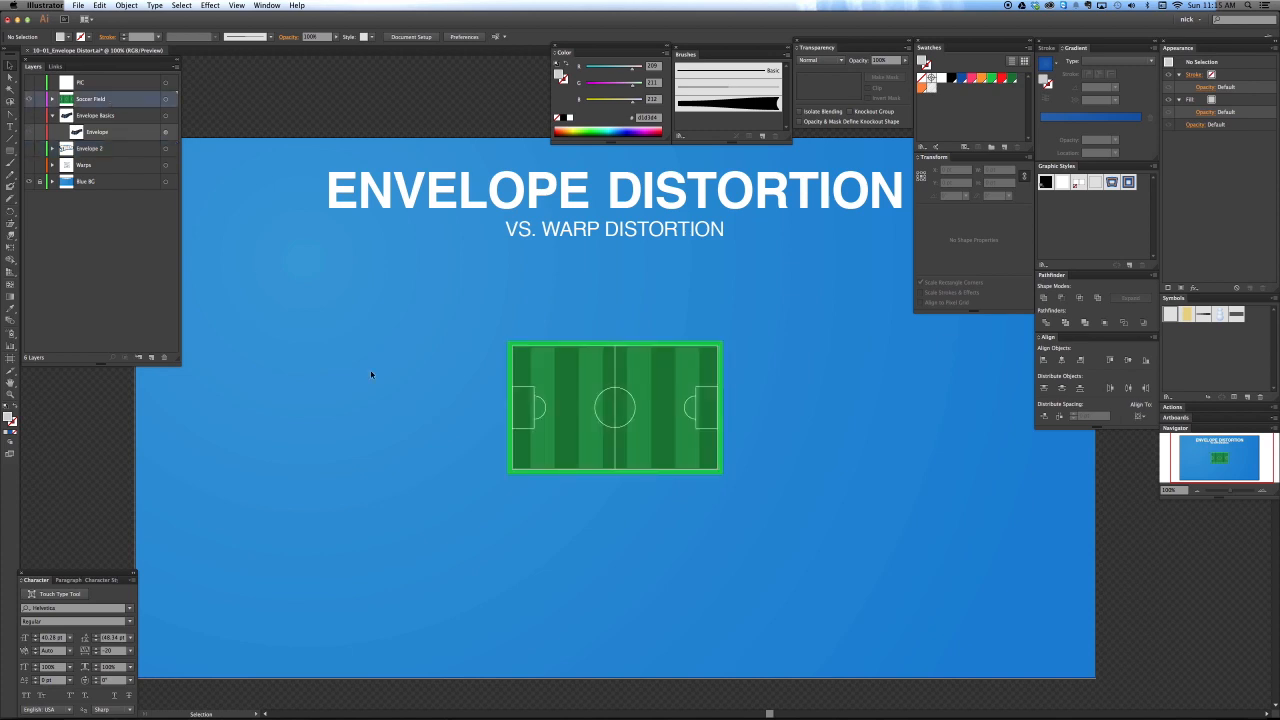